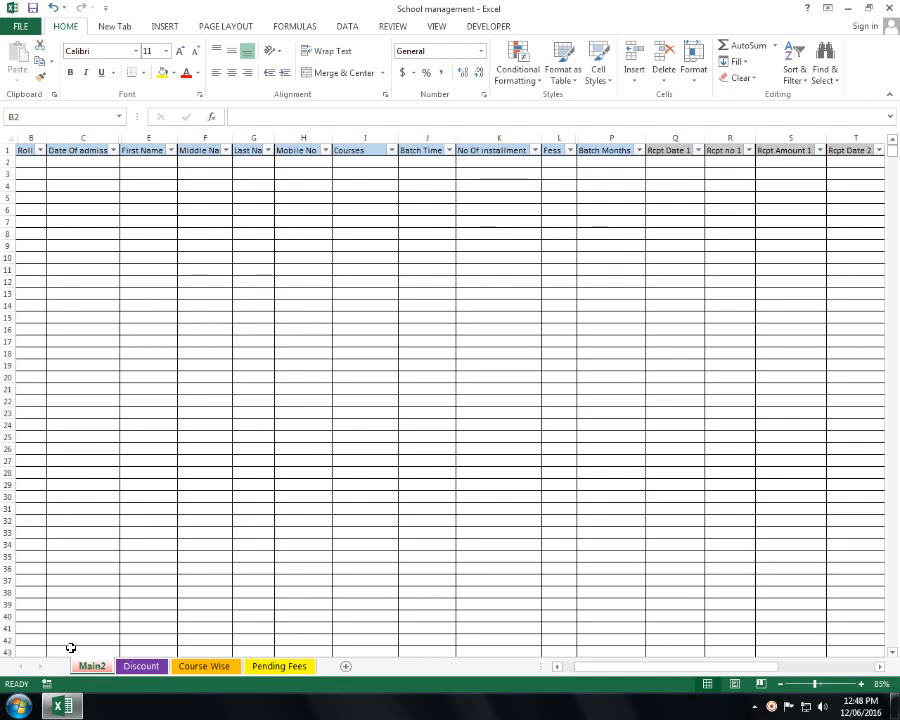
- Look through the Course Wise, Pending Fees and Discount sheets, then return to Main2
click(190, 667)
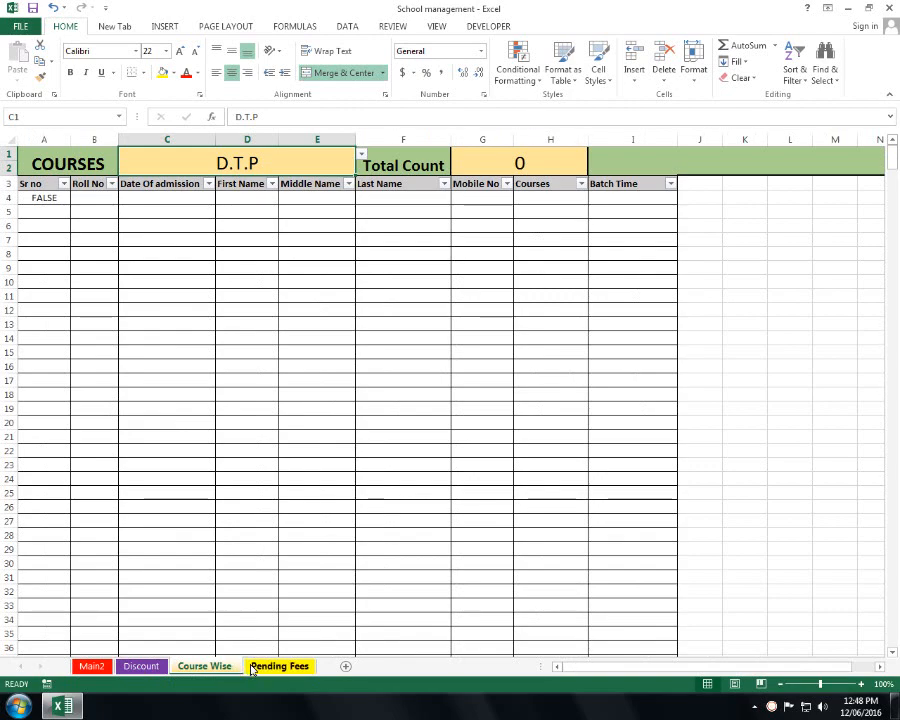
click(254, 666)
click(190, 666)
click(140, 665)
click(88, 667)
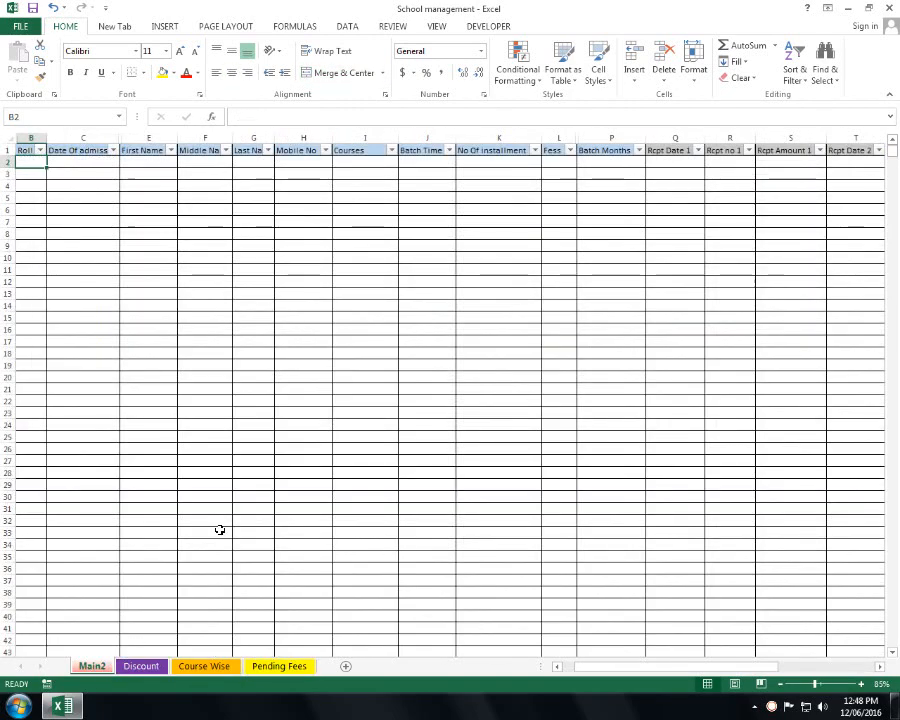
- Inspect the Main2 table's cells and columns, then select B2 to start the record
drag(318, 306, 2, 326)
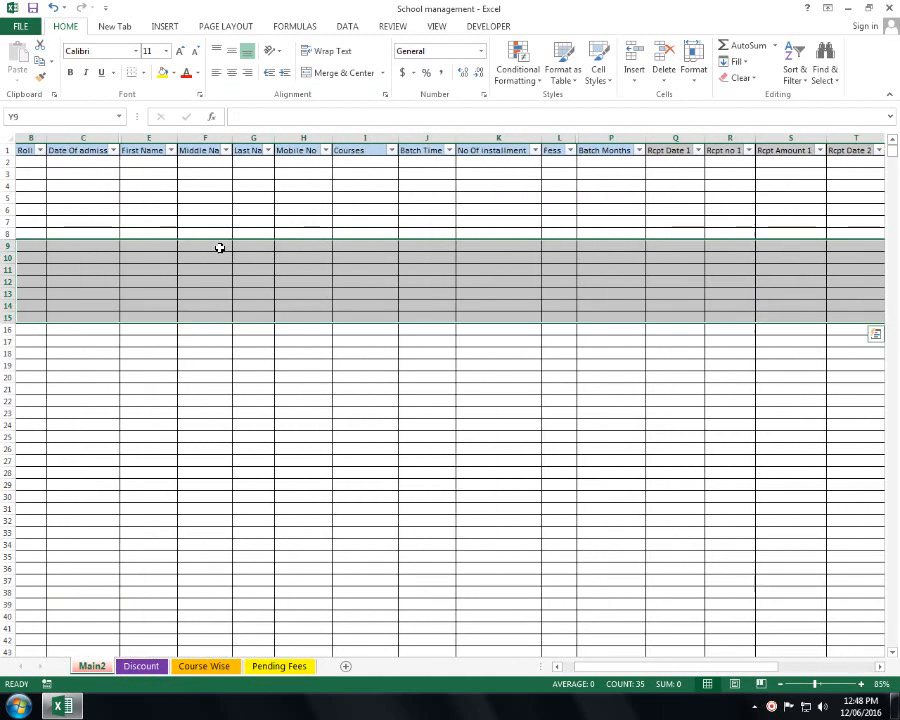
click(144, 205)
drag(205, 222, 615, 378)
drag(689, 295, 790, 323)
click(791, 325)
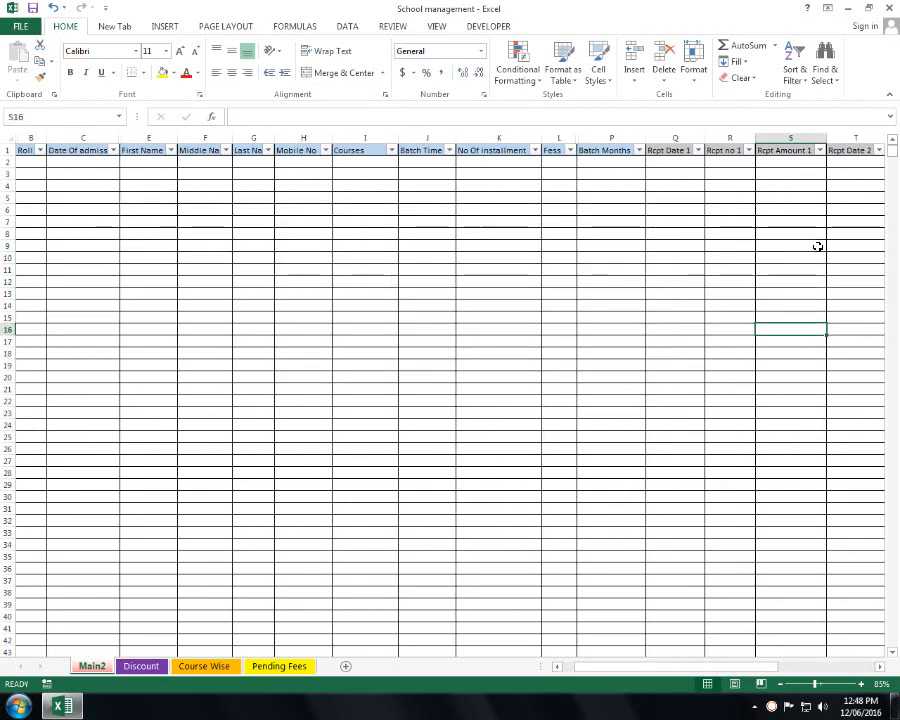
drag(818, 246, 40, 290)
click(40, 291)
click(45, 222)
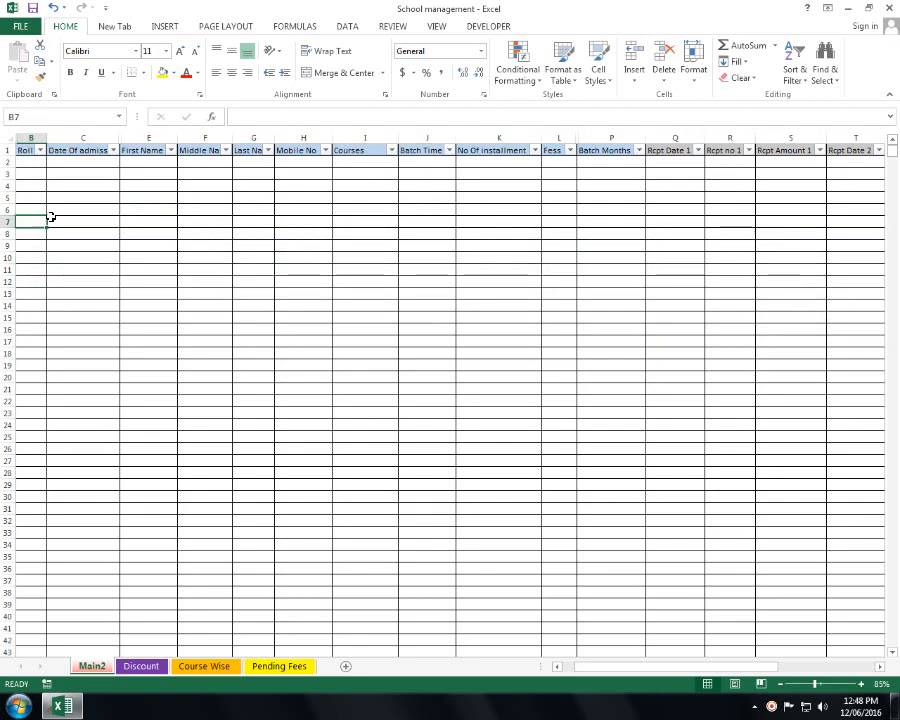
click(62, 198)
click(22, 196)
click(80, 243)
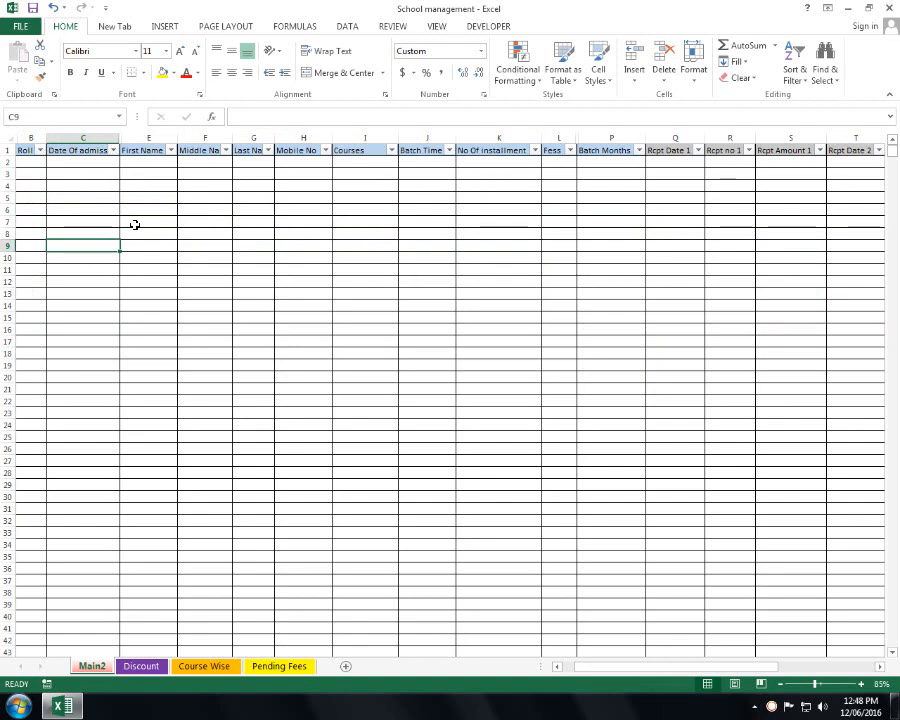
click(28, 163)
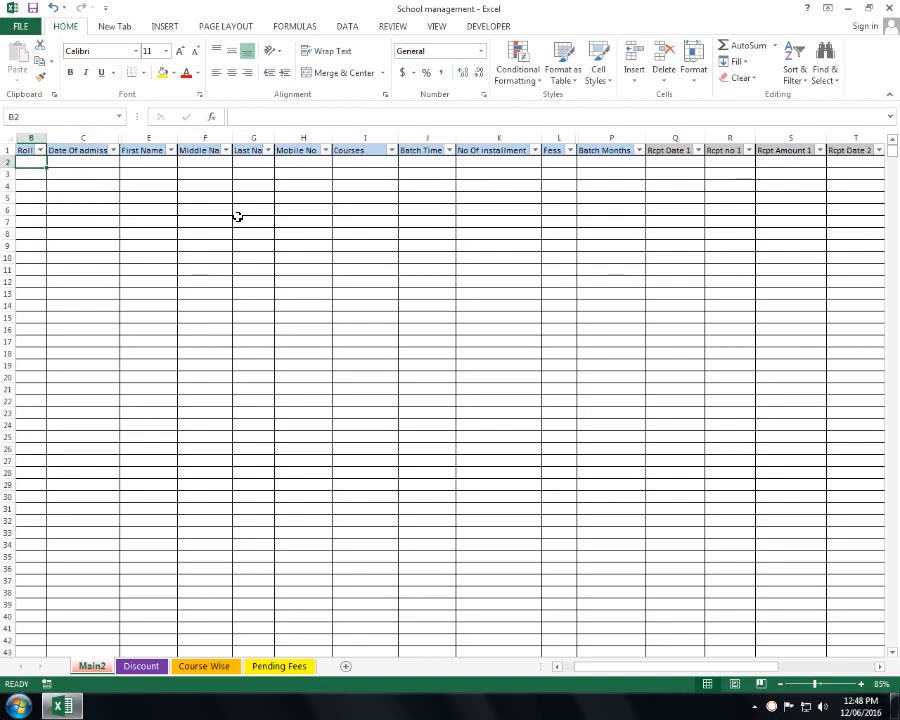
- Enter roll number R-1 and admission date 01-Jun-16 in B2 and C2
text(R)
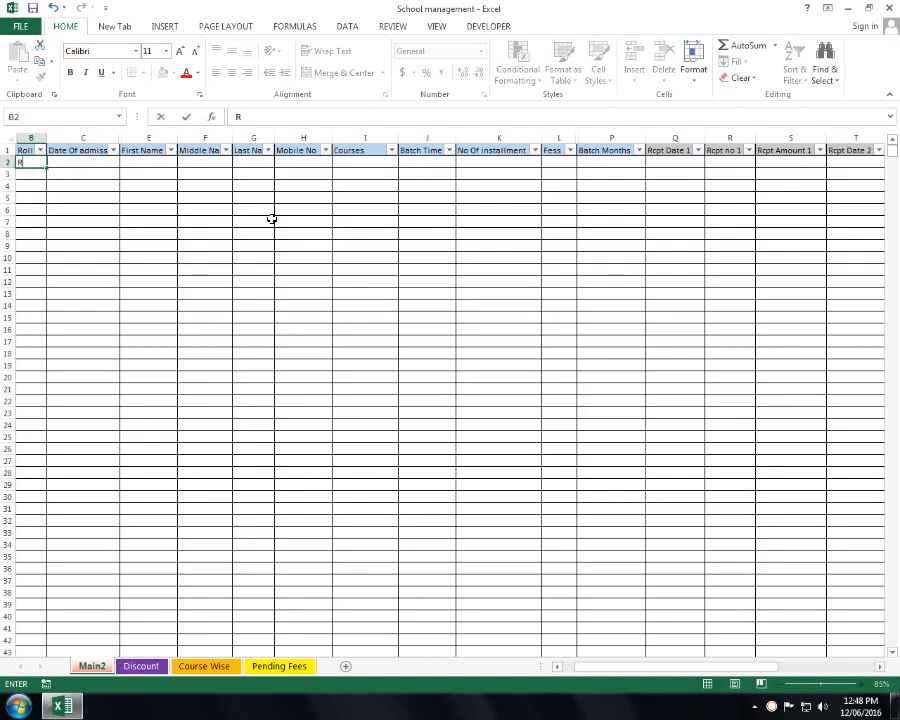
text(-1)
key(Tab)
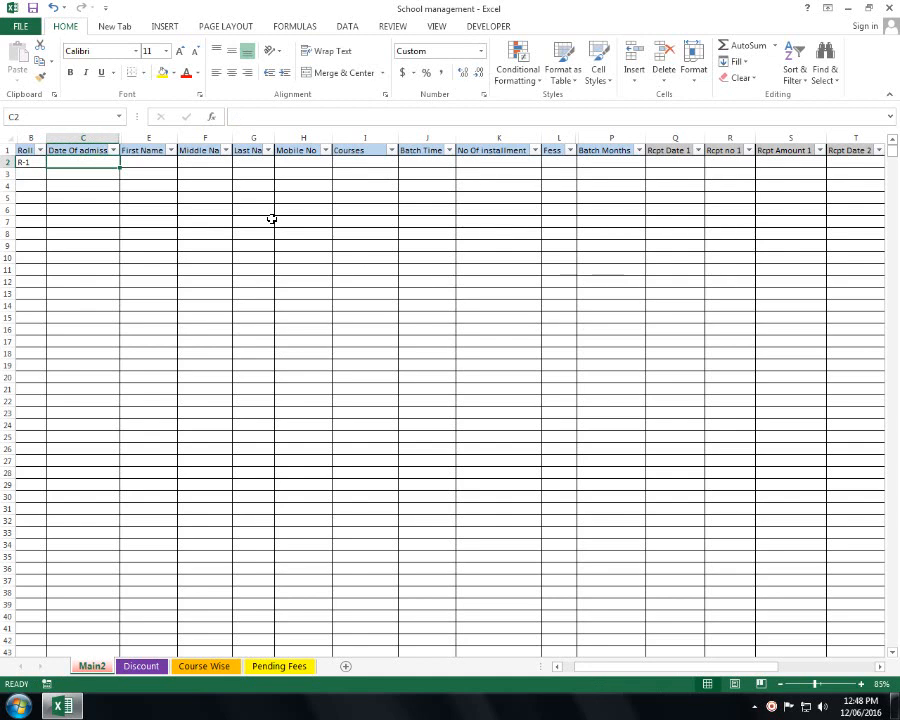
text(1)
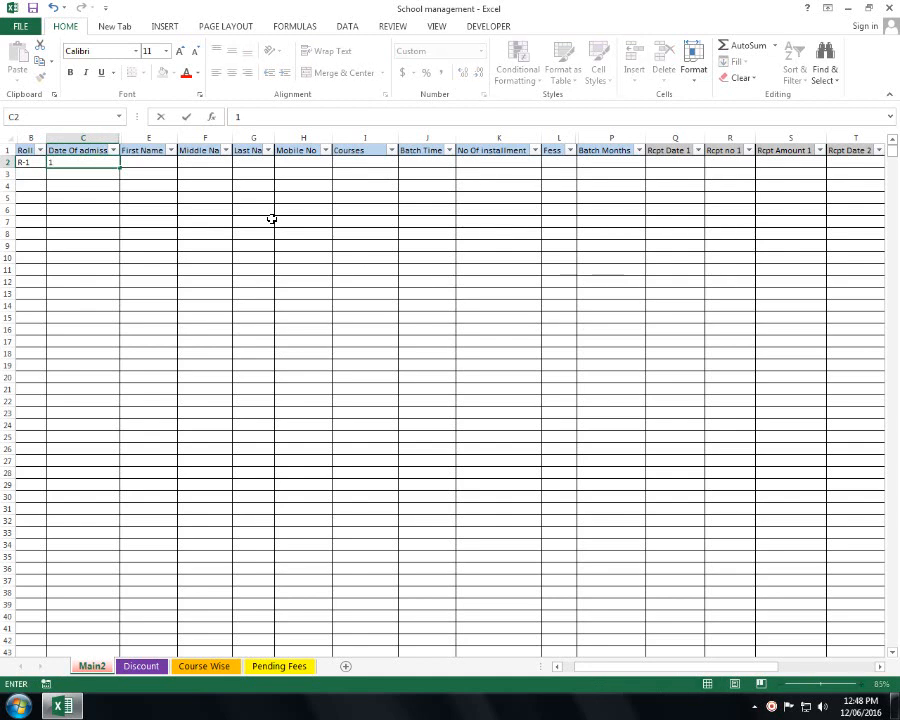
text(-6-202)
text(6)
key(Tab)
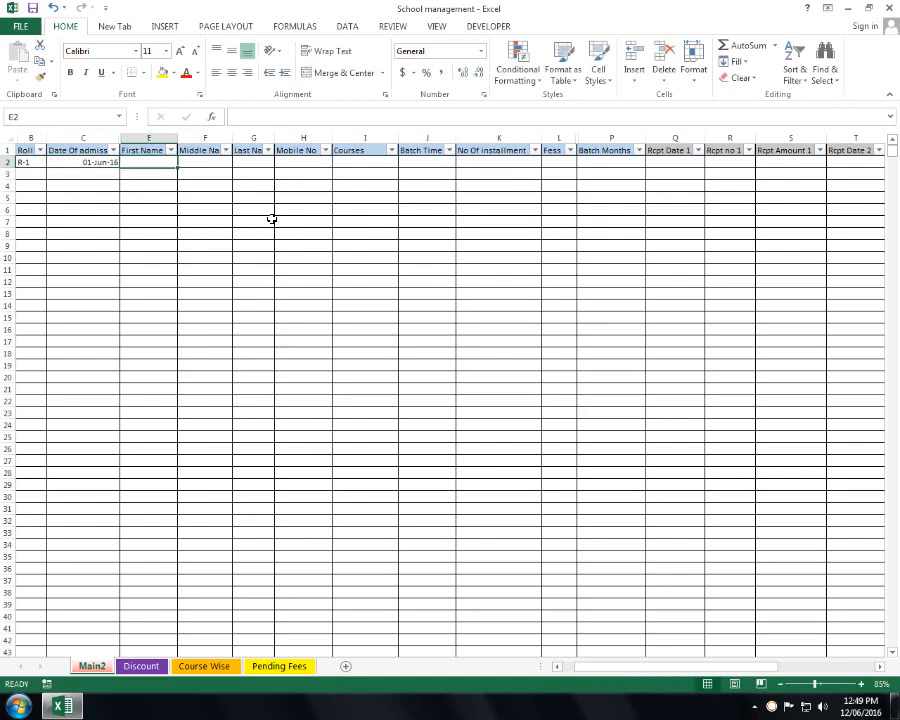
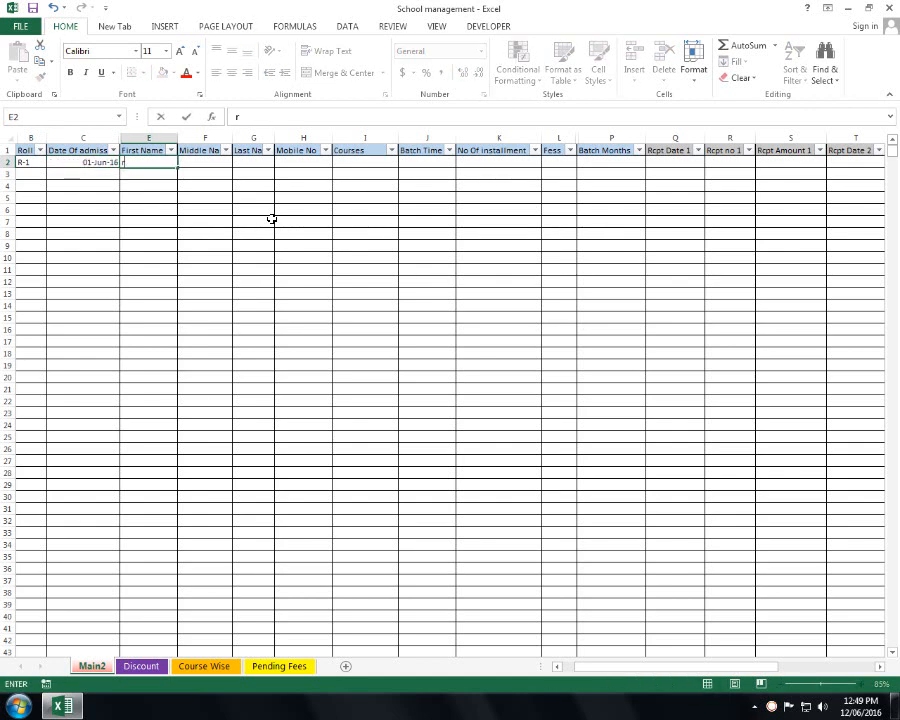
- Fill in the student's first, middle and last name and mobile number in D2:H2
key(Tab)
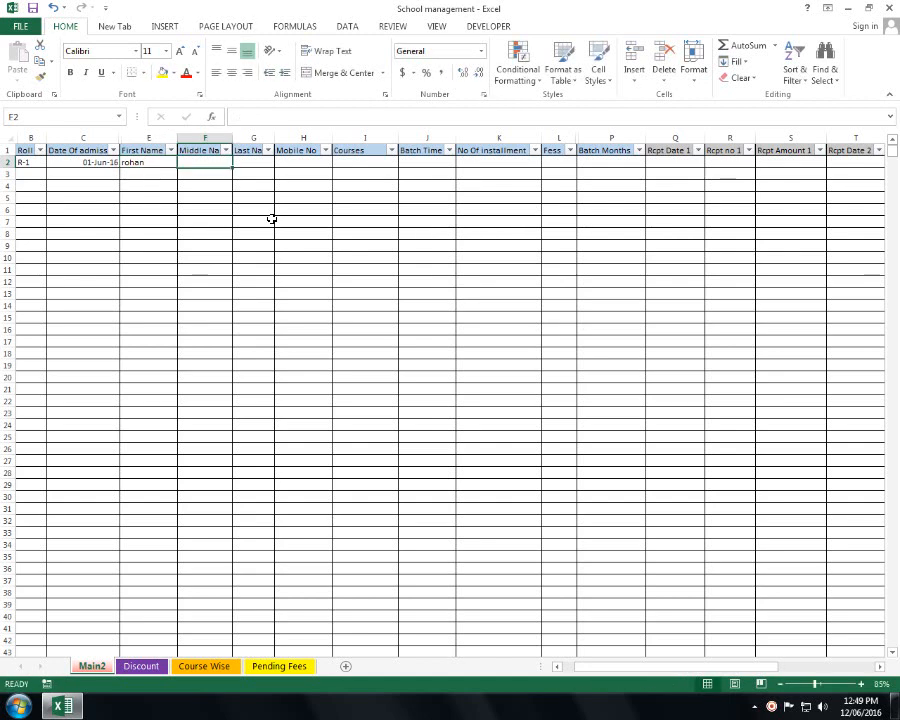
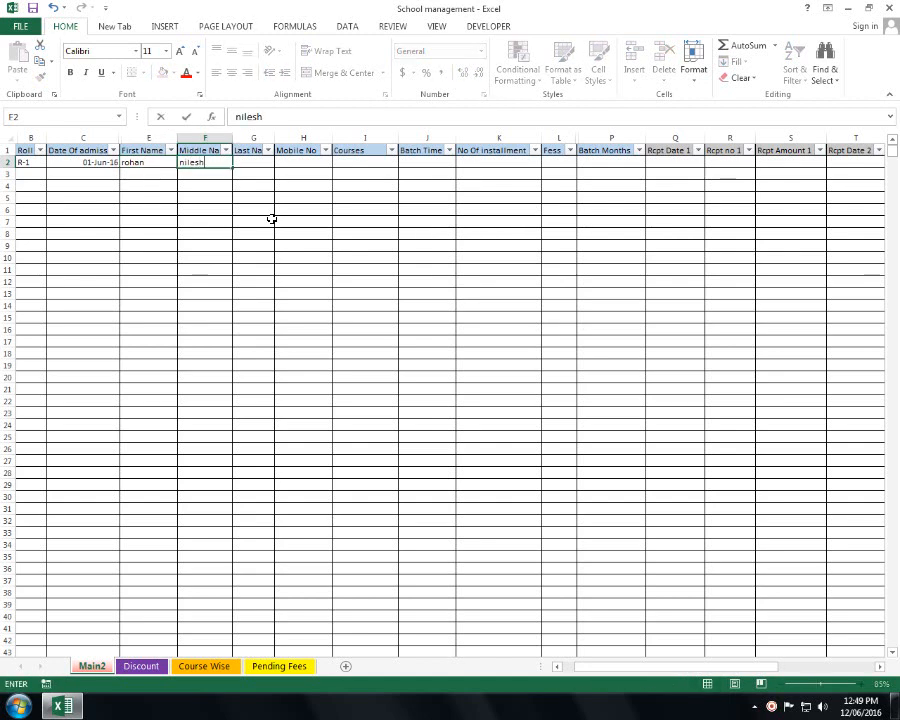
key(Tab)
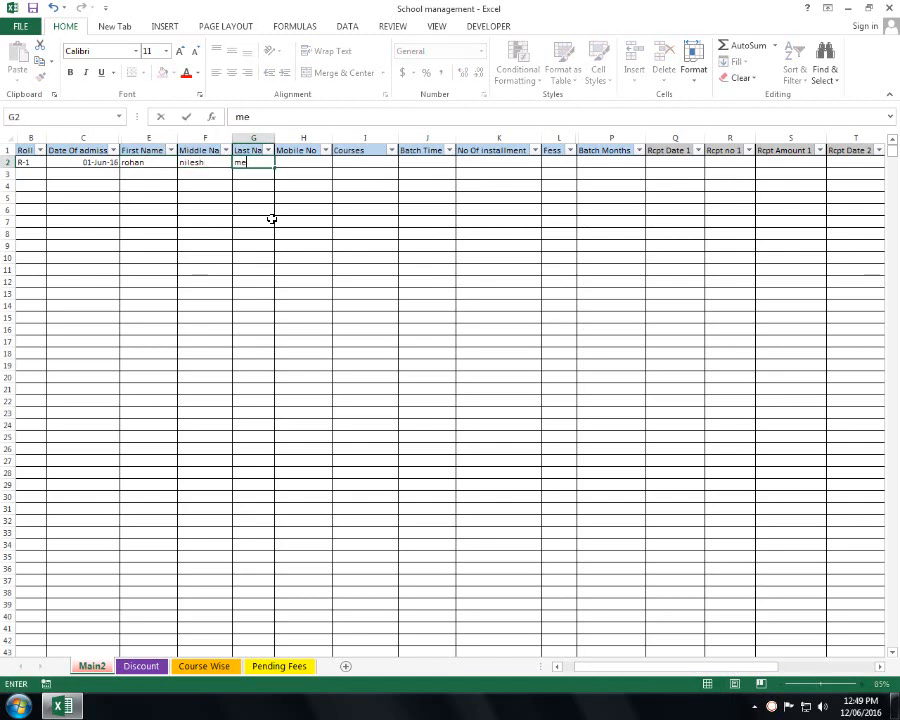
key(Tab)
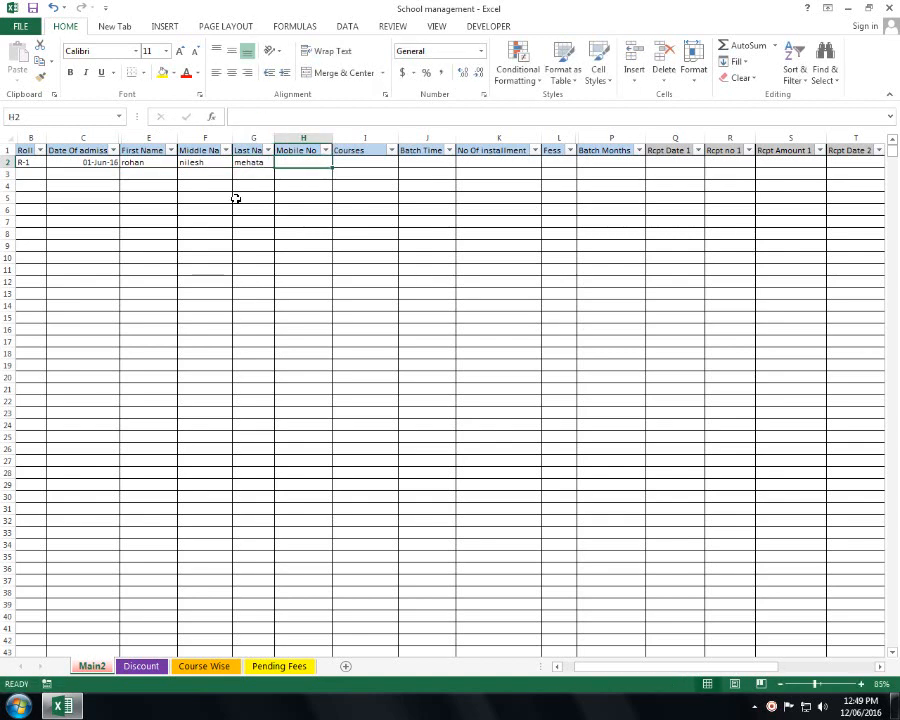
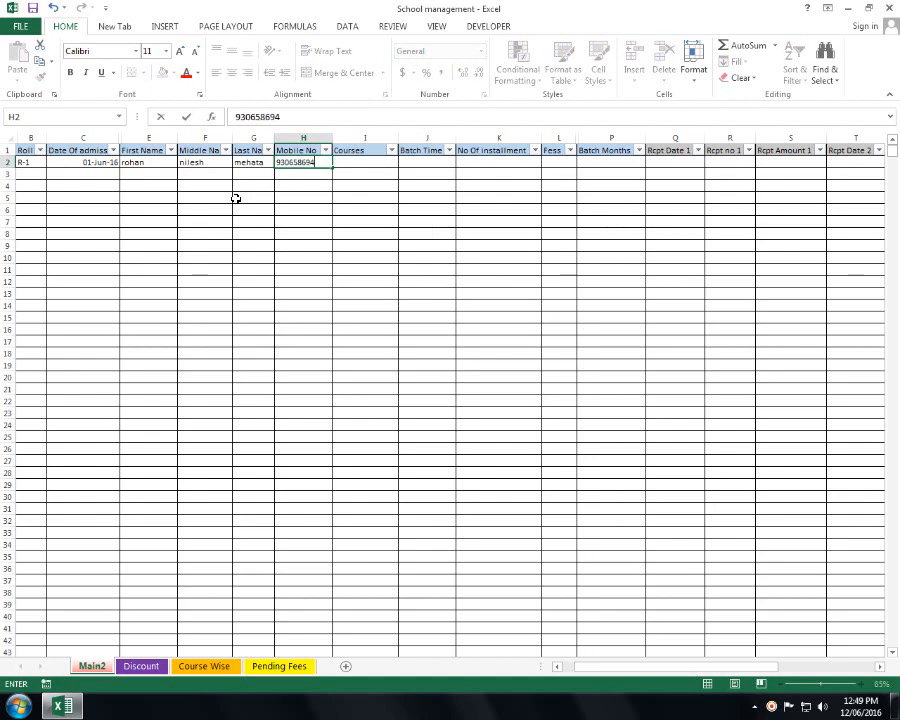
key(Tab)
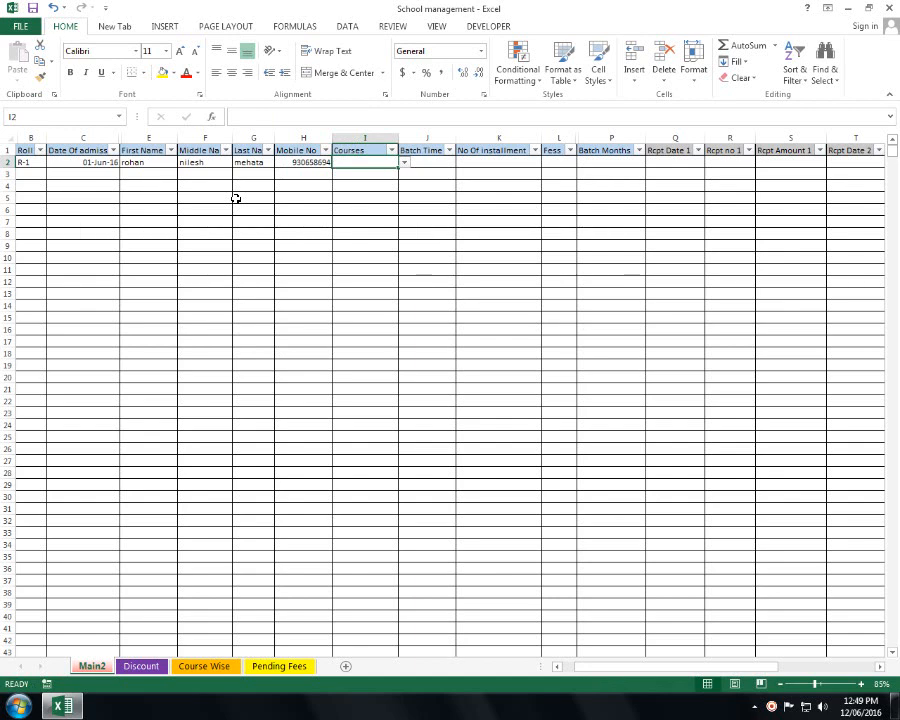
- Pick Tally Banking from the course list in I2
click(405, 163)
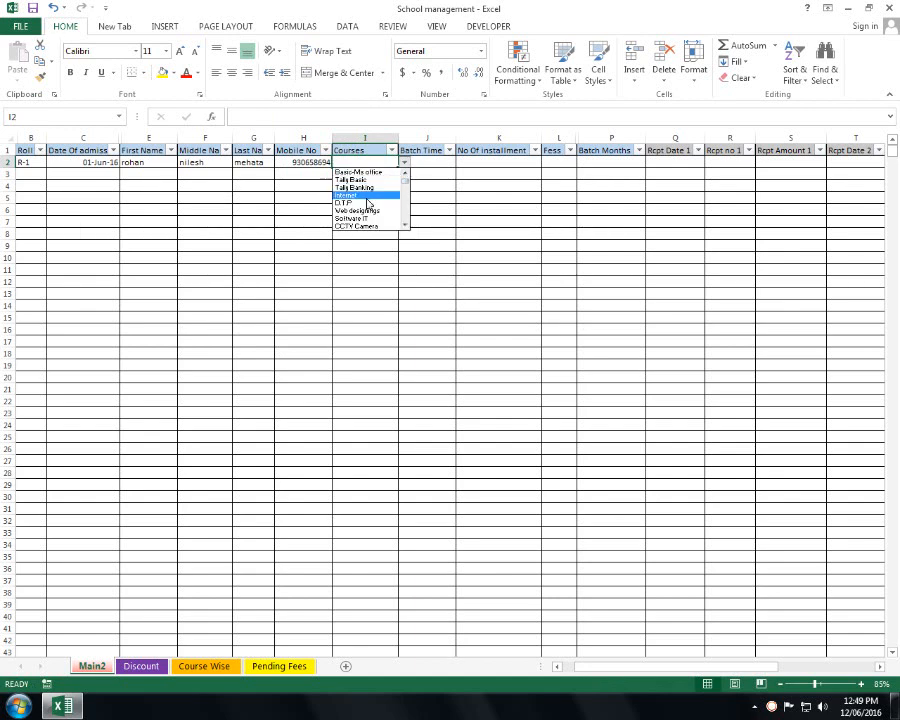
scroll(405, 226, down, 3)
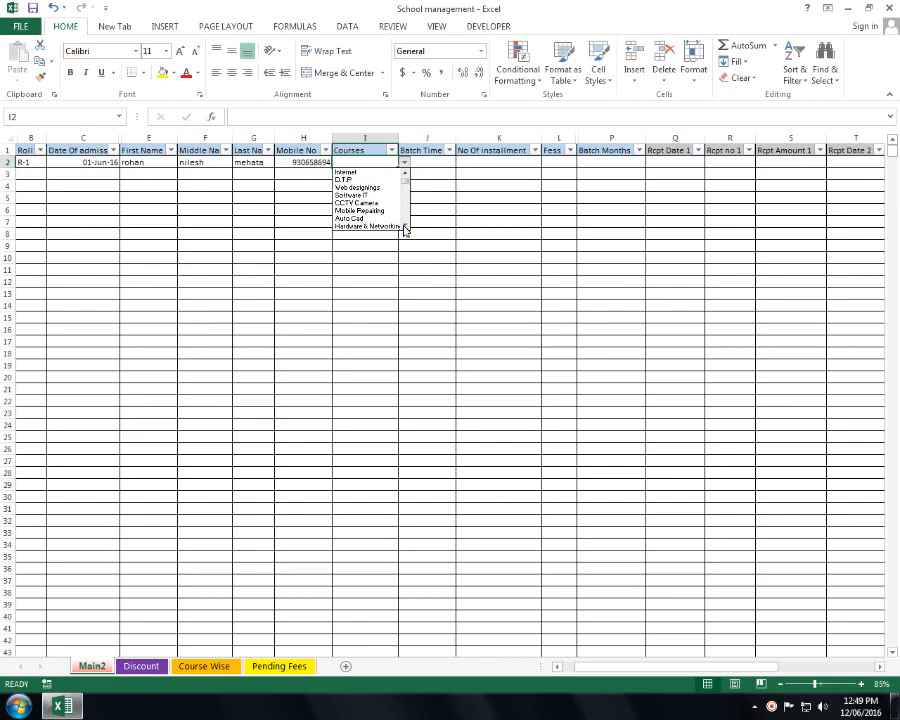
scroll(405, 228, down, 2)
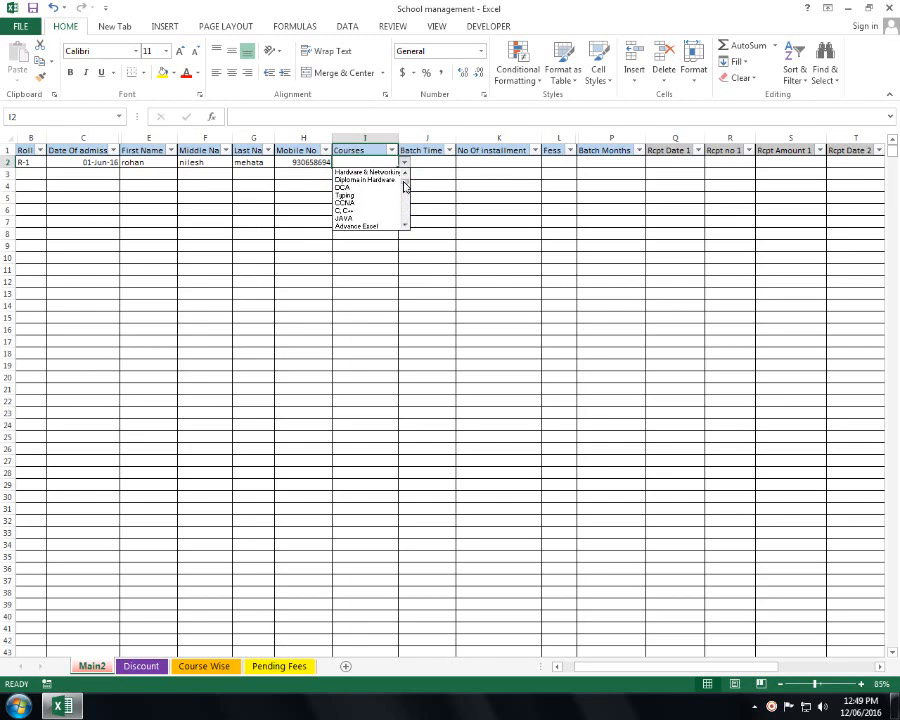
scroll(405, 177, up, 2)
scroll(405, 177, up, 3)
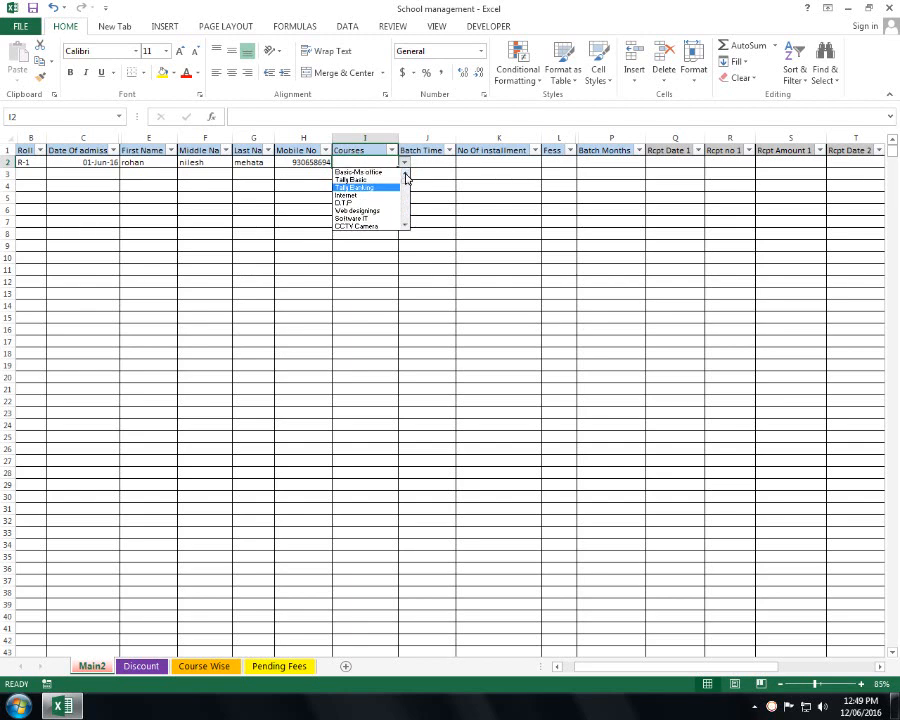
scroll(405, 226, down, 3)
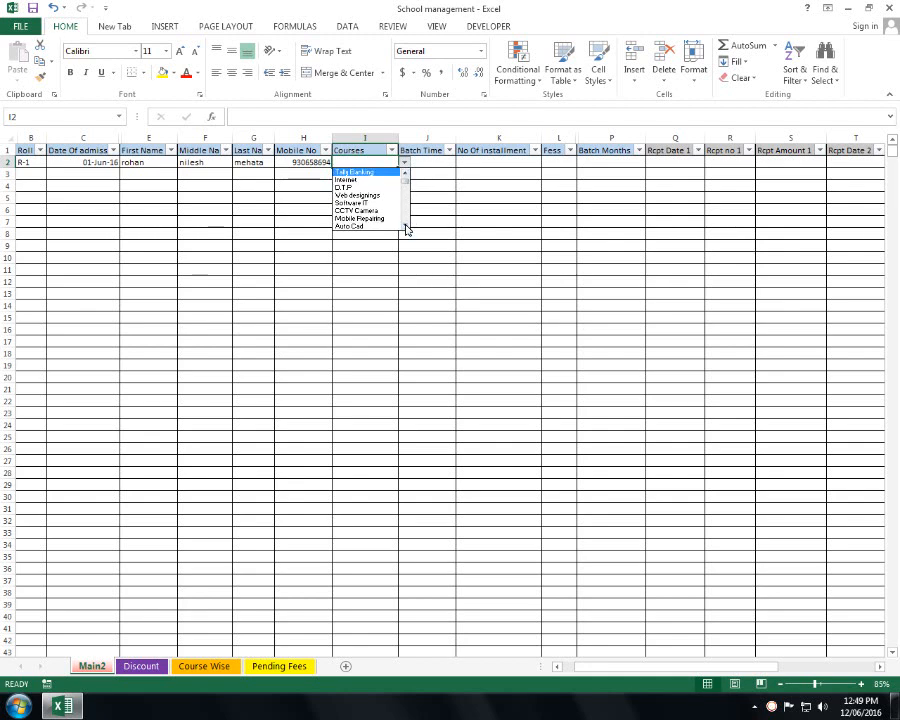
scroll(406, 228, down, 2)
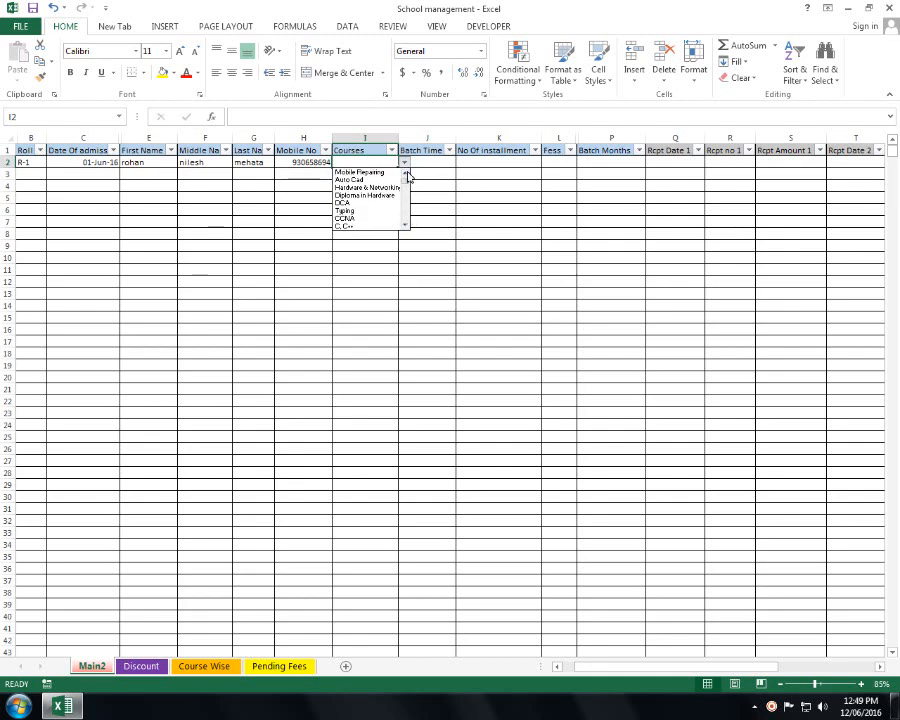
scroll(406, 175, up, 4)
scroll(407, 176, up, 3)
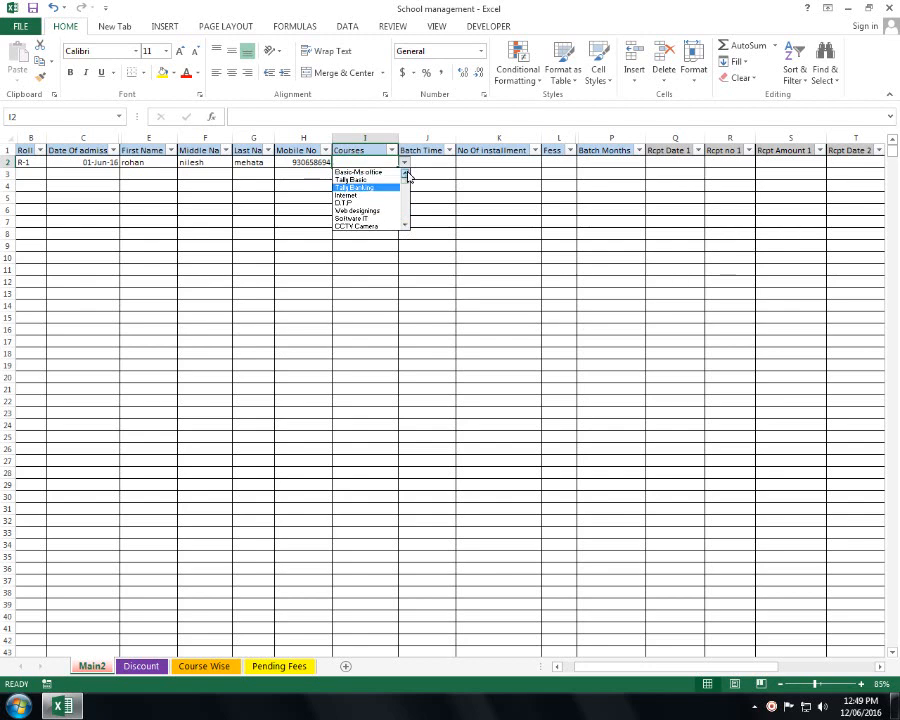
click(381, 190)
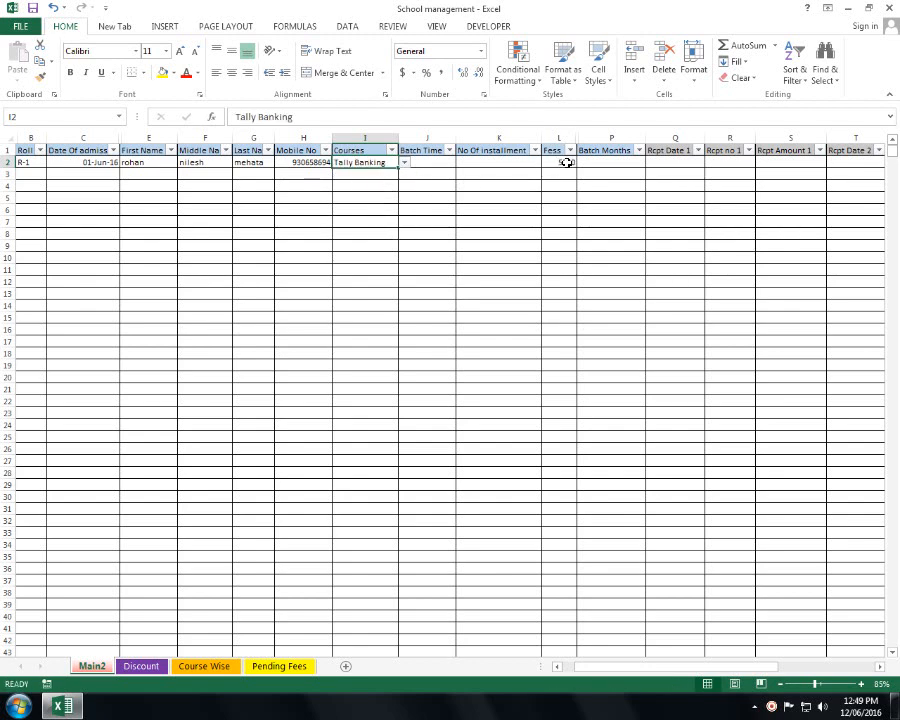
- Try D.T.P, Hardware & Networking, then Basic Hardware as the course in I2
click(404, 163)
click(405, 174)
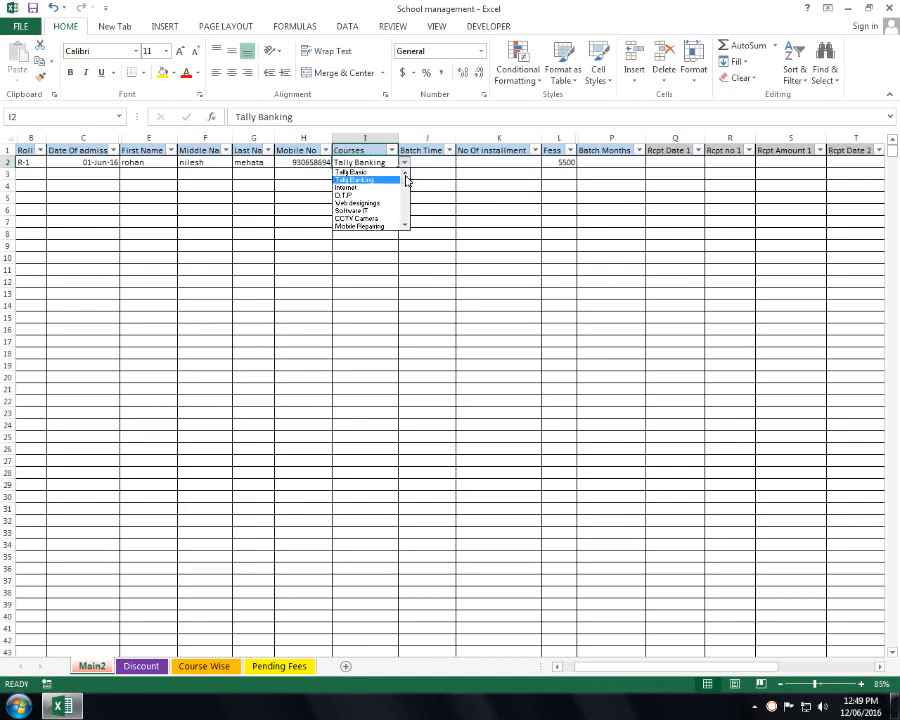
click(405, 174)
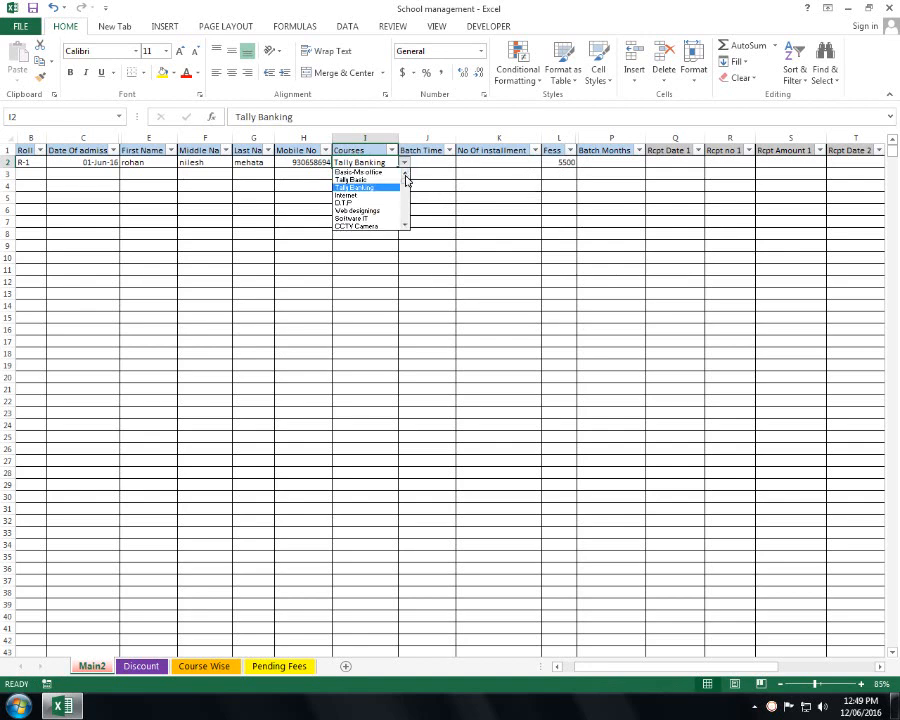
click(377, 205)
click(404, 163)
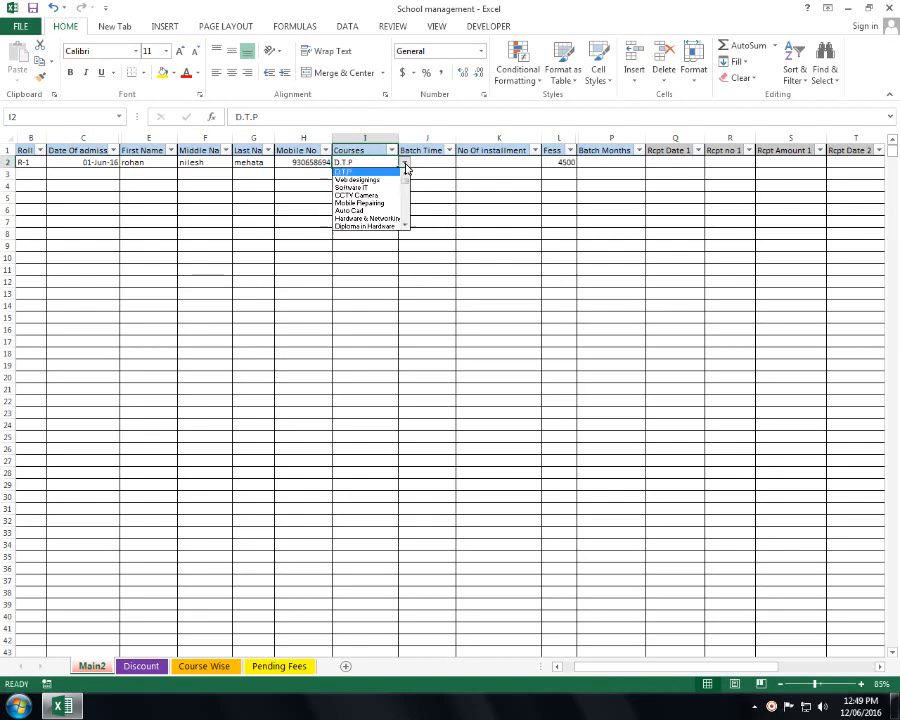
click(387, 219)
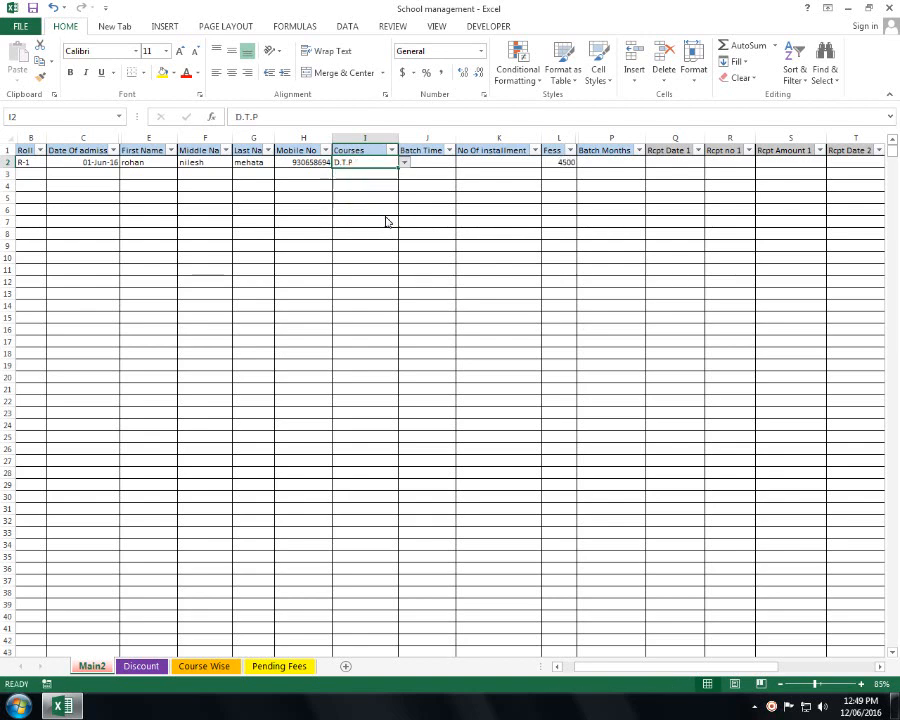
click(404, 164)
click(404, 225)
click(404, 225)
click(404, 225)
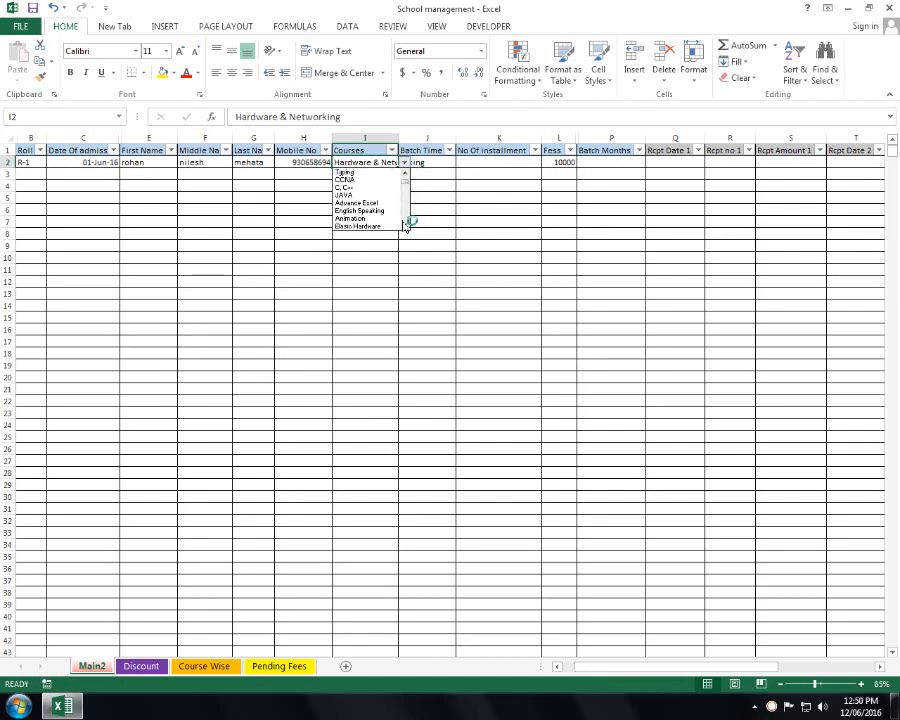
click(373, 225)
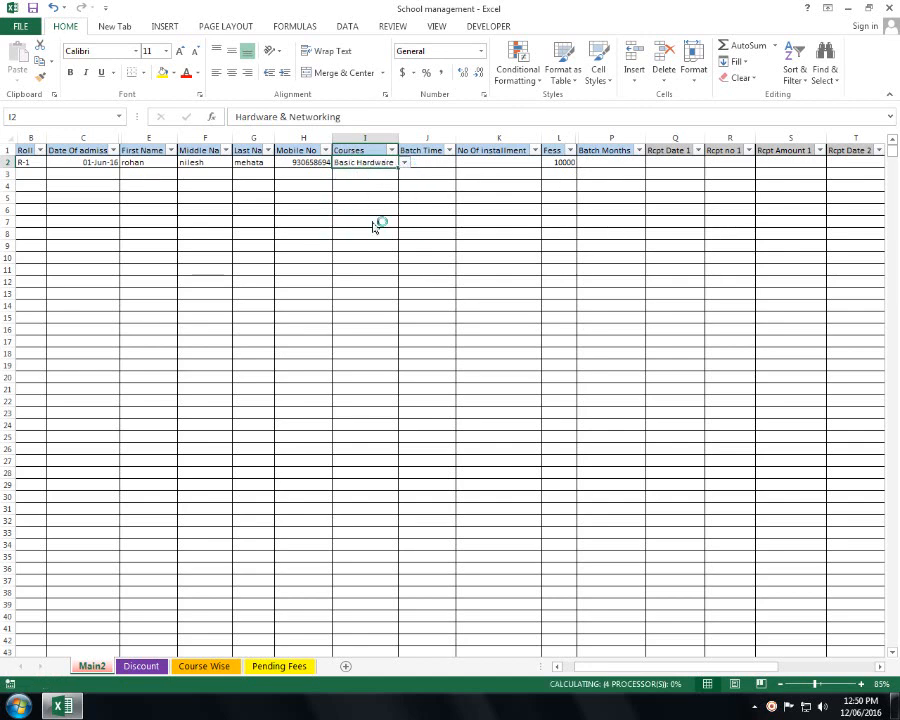
- Settle on Basic-Ms office as the course, so Fees shows 2500
click(404, 163)
click(405, 174)
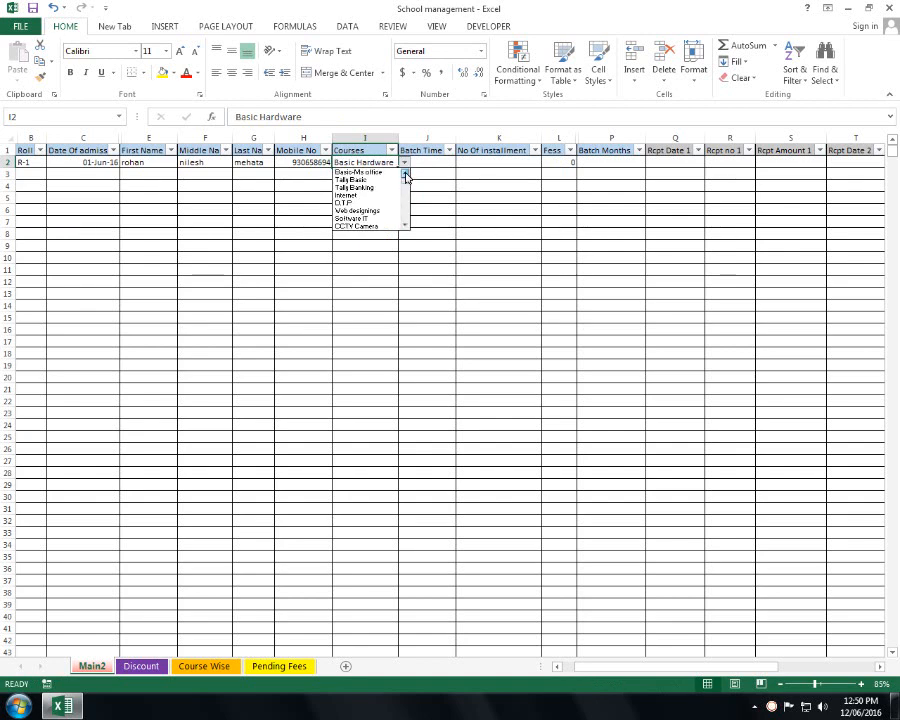
click(391, 172)
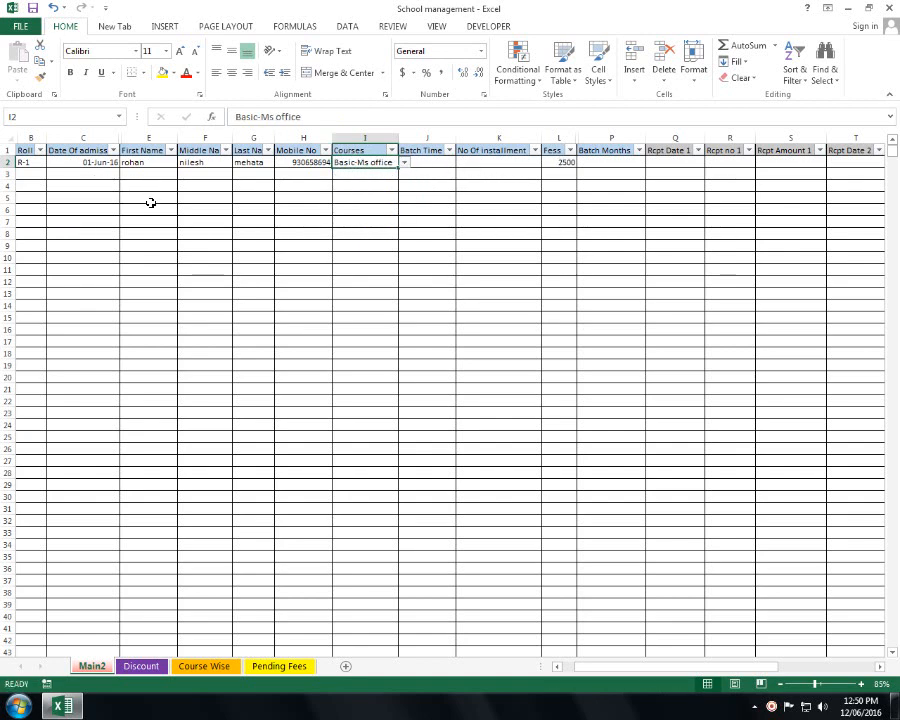
- Enter batch time 12:00 in J2, 2 installments in K2 and june in P2
click(426, 163)
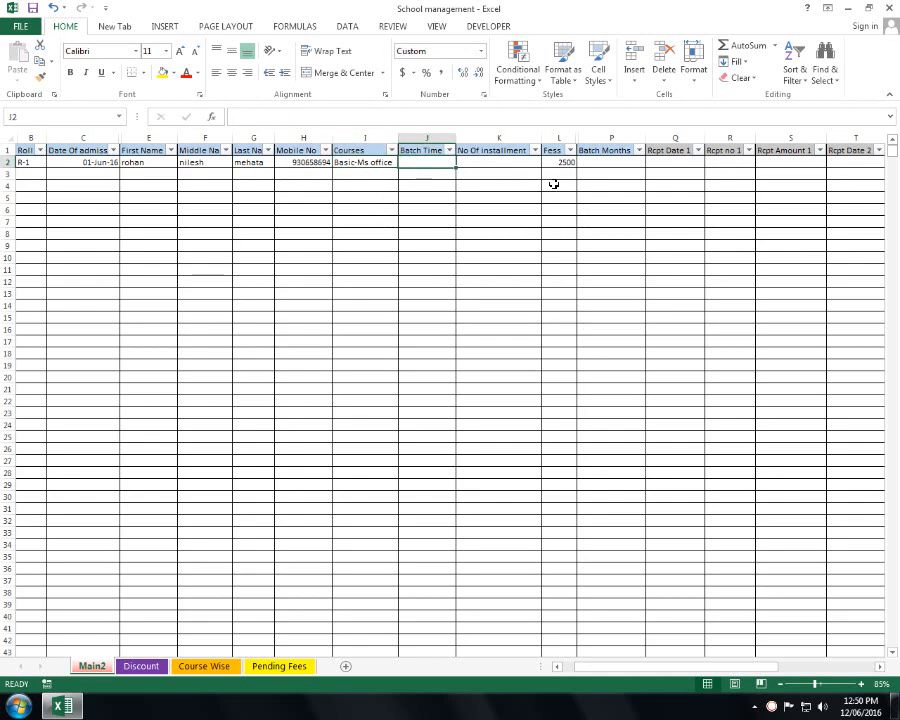
text(12:00)
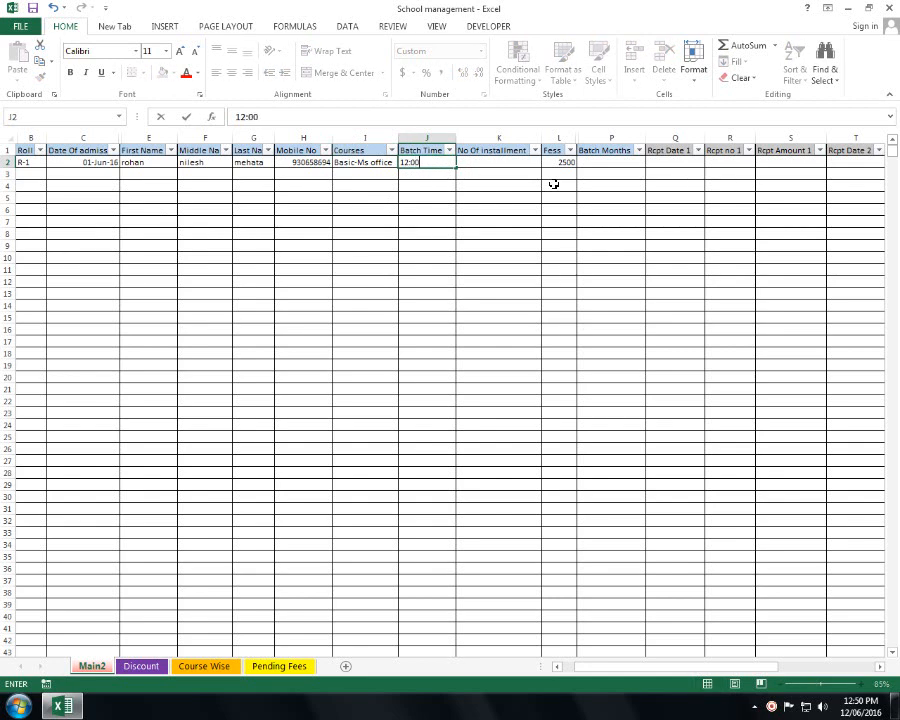
key(Tab)
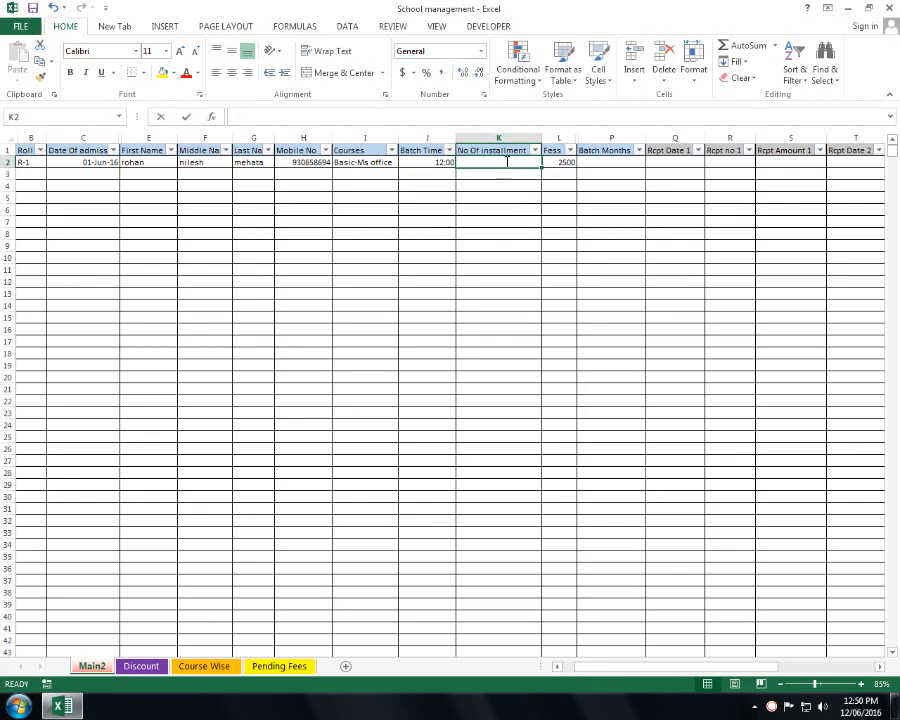
text(2)
key(Return)
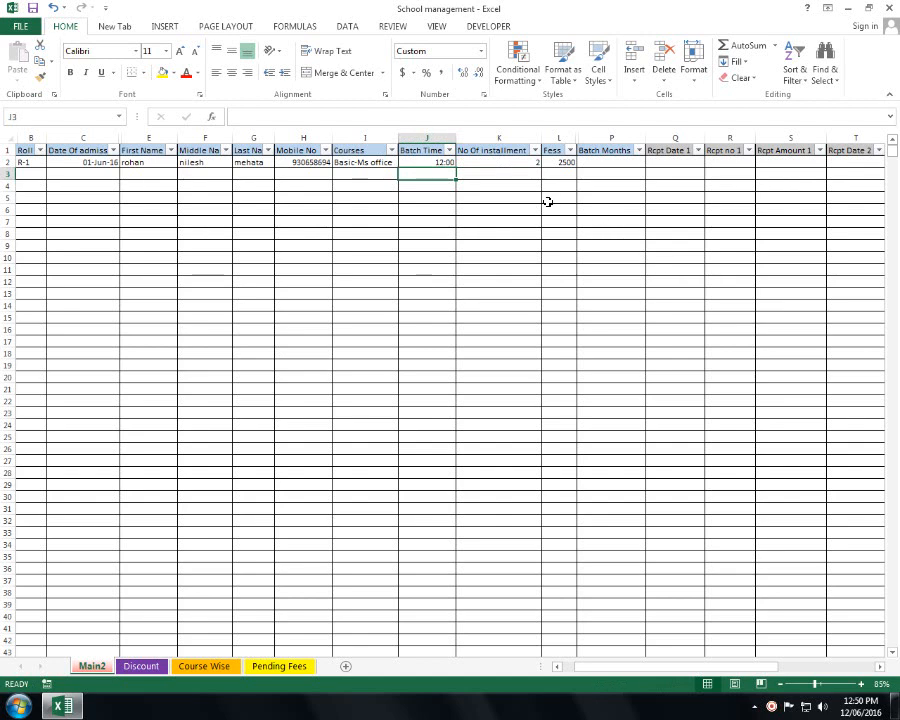
click(620, 161)
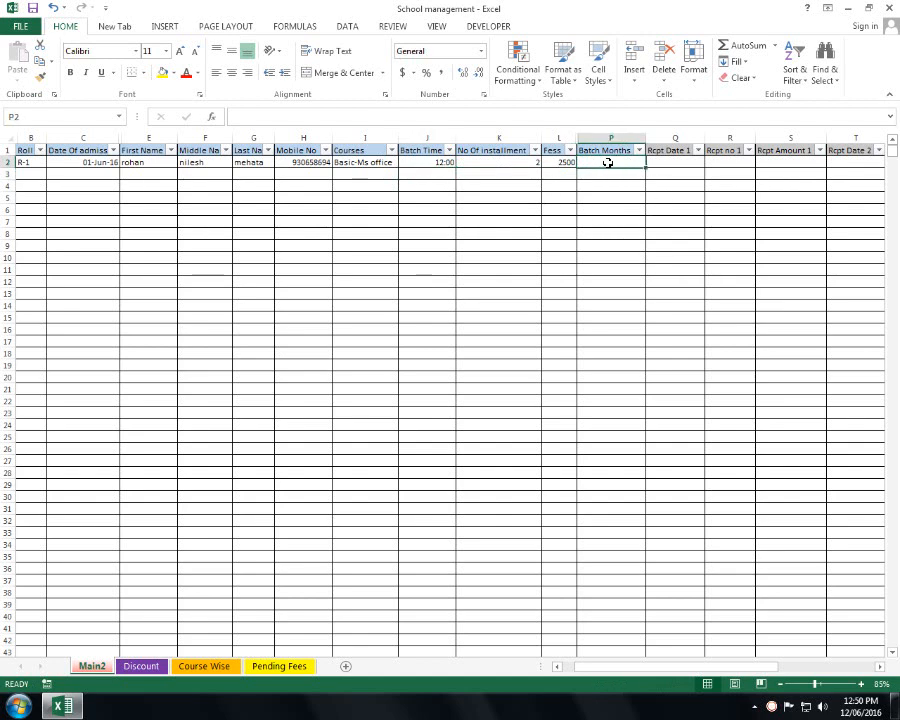
text(june)
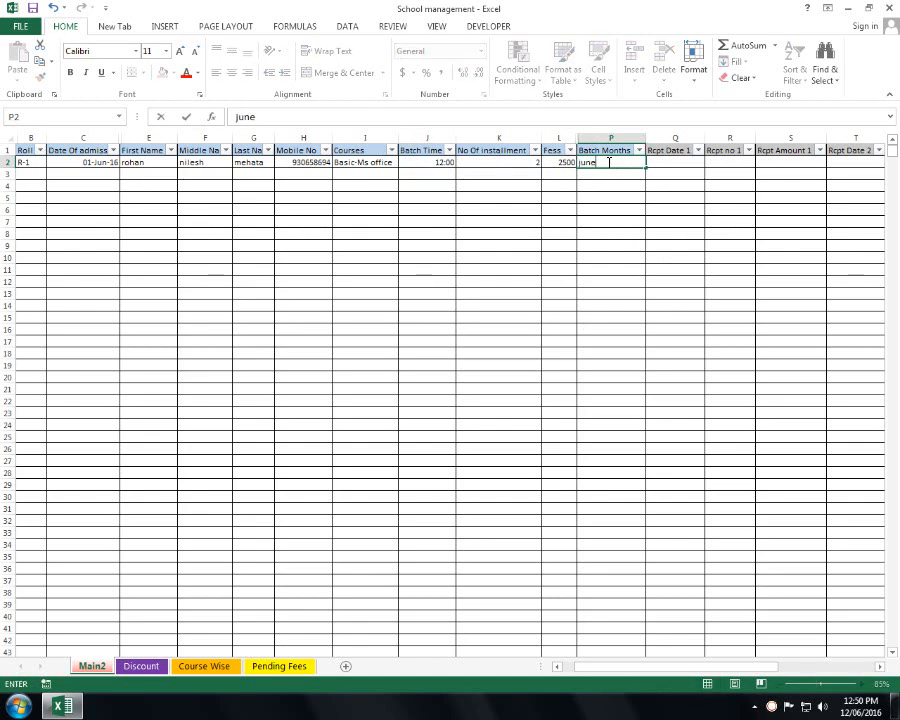
key(Tab)
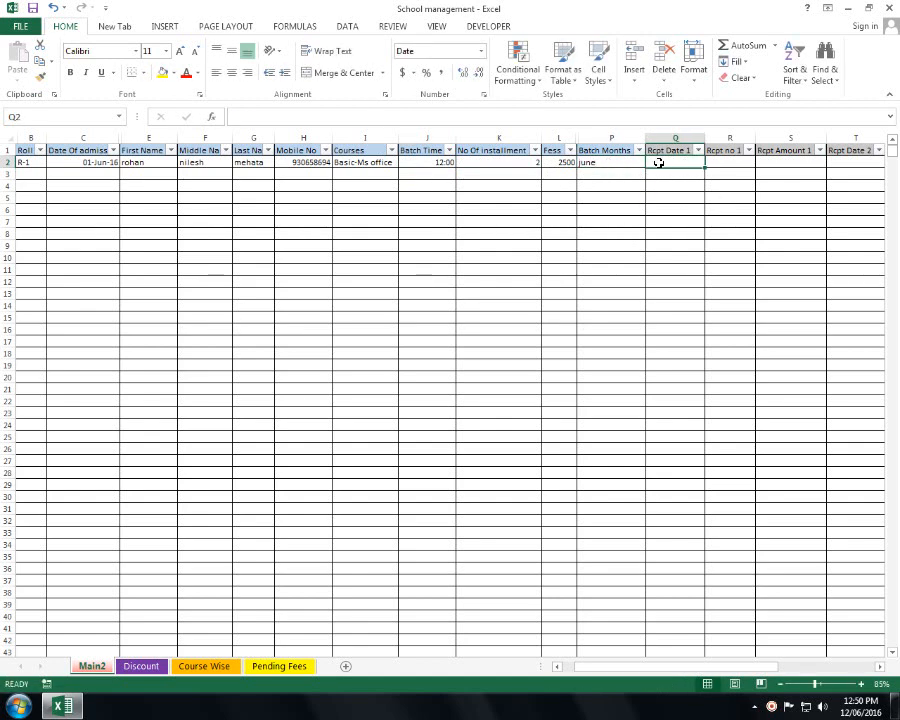
- Inspect the receipt columns and return to Rcpt Date 1 cell Q2
drag(659, 162, 773, 168)
click(832, 171)
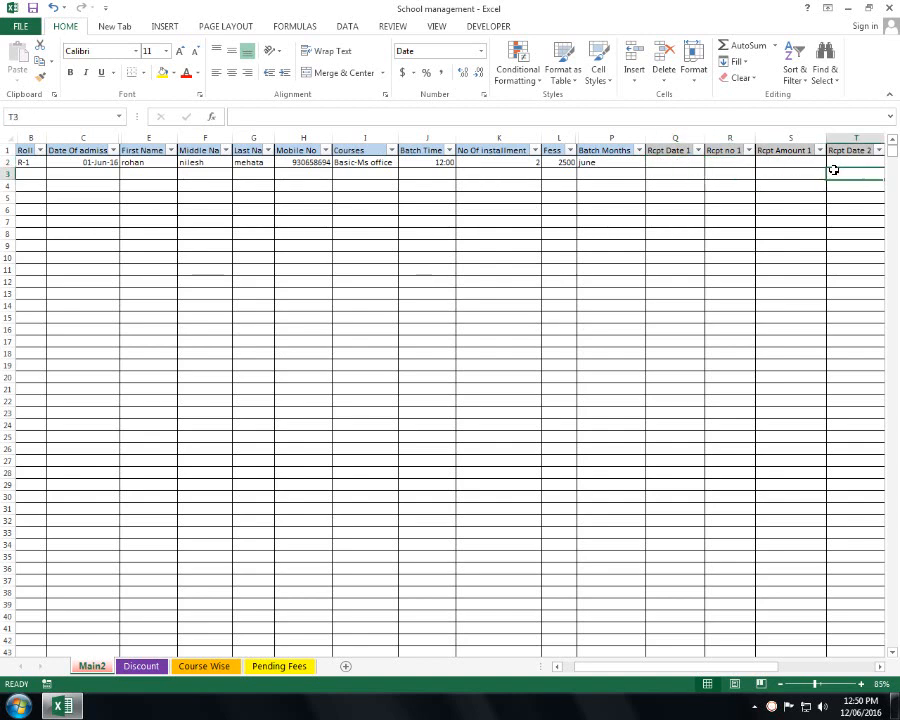
drag(671, 162, 745, 428)
drag(305, 164, 749, 514)
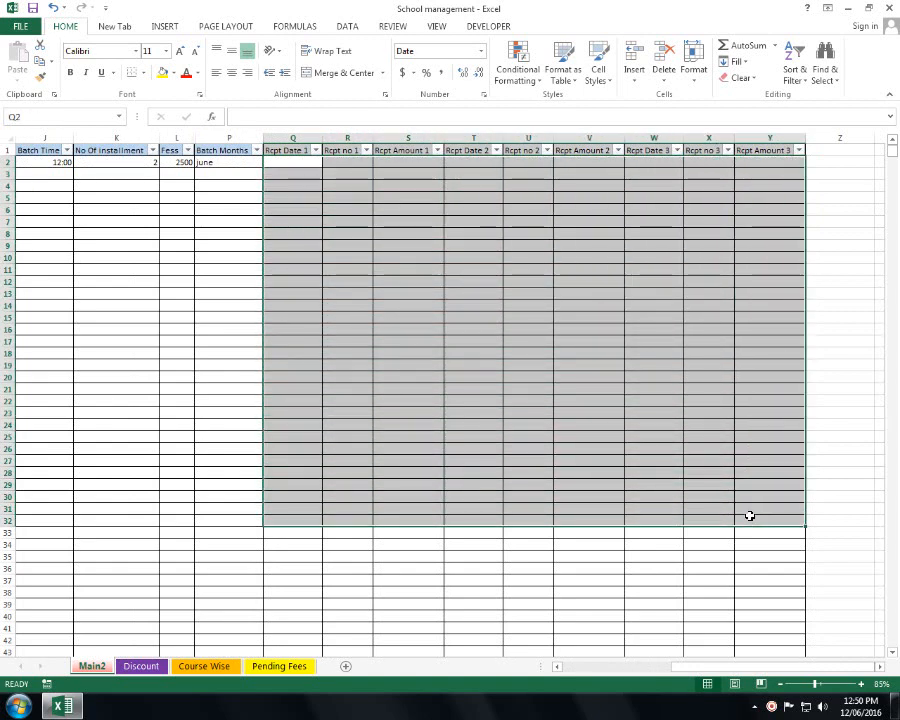
click(288, 160)
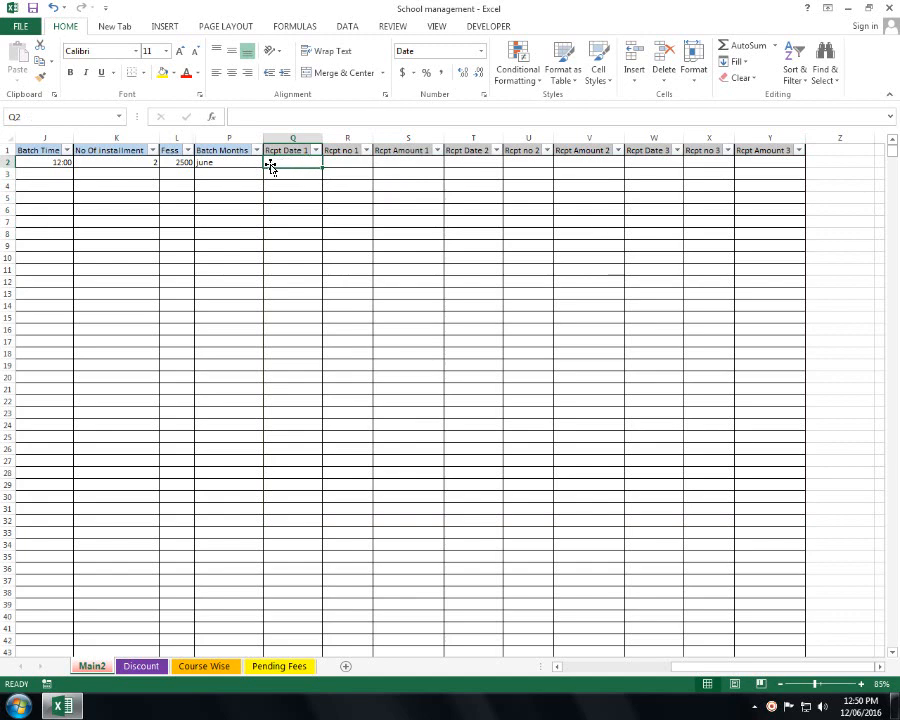
drag(273, 160, 404, 261)
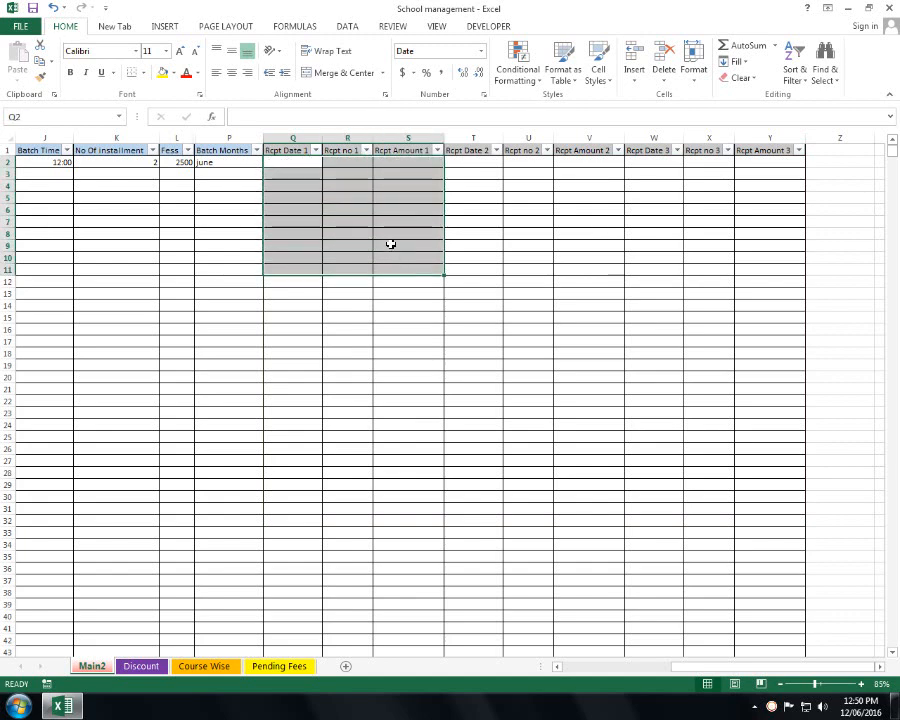
click(308, 163)
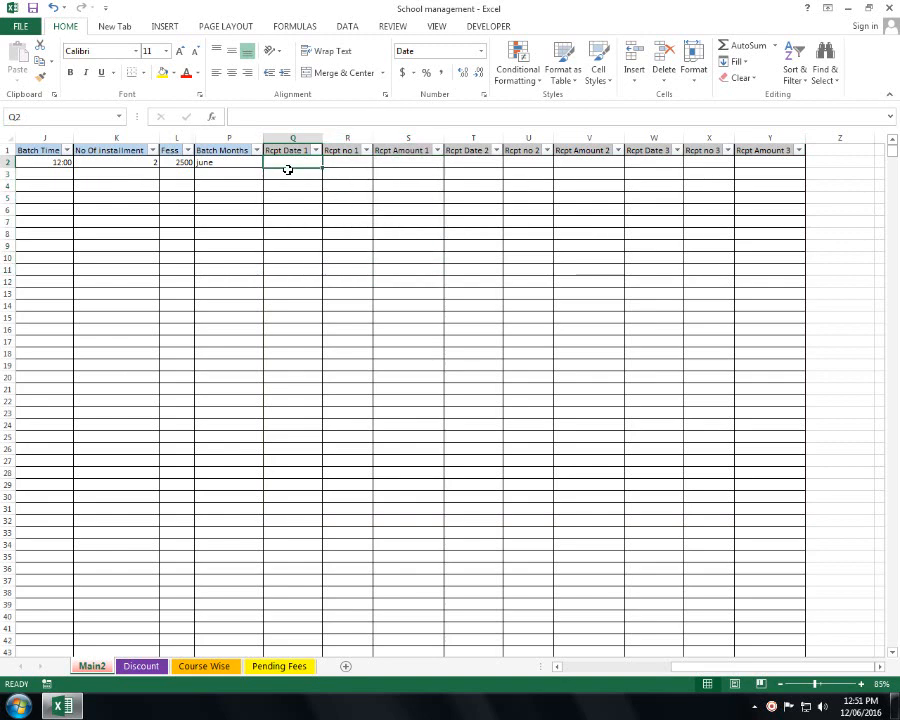
text(1-)
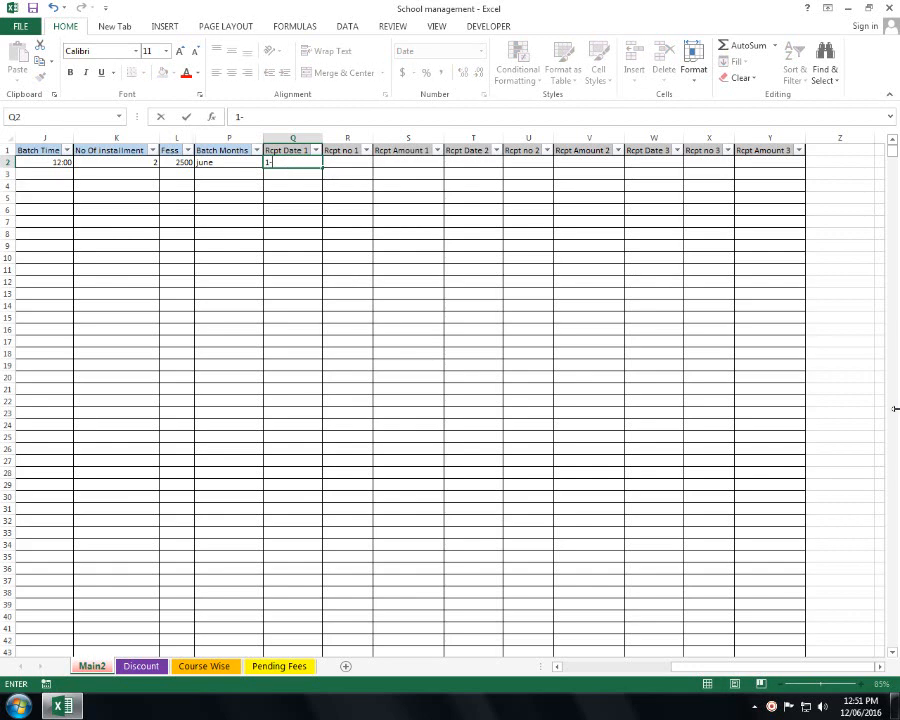
drag(229, 318, 58, 341)
drag(150, 245, 28, 270)
drag(302, 222, 6, 245)
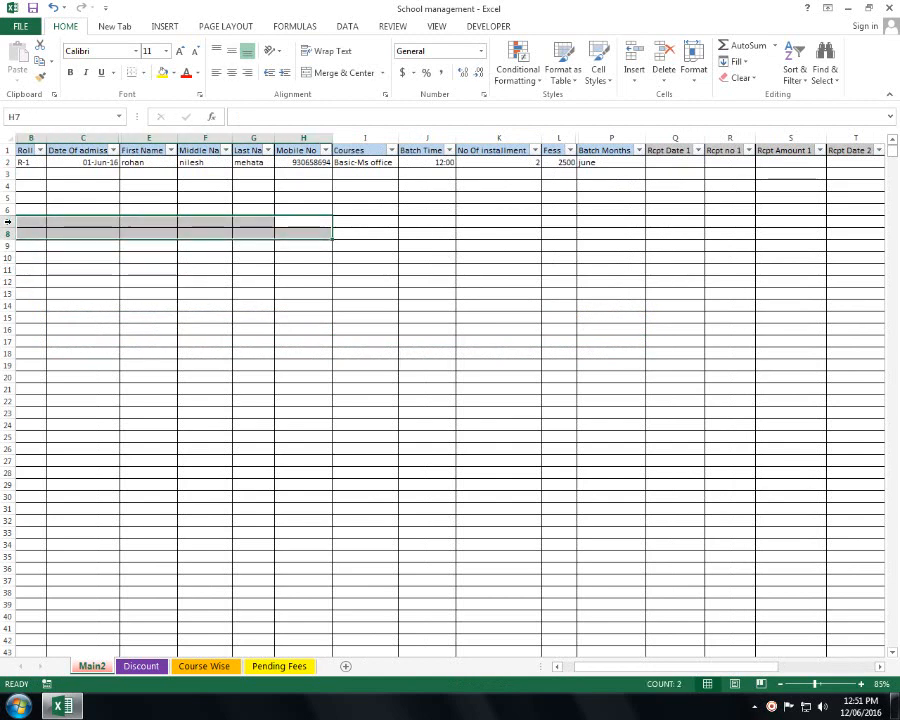
- Enter receipt date 01/06/2016, receipt number 123 and amount 1500 in Q2:S2
click(655, 164)
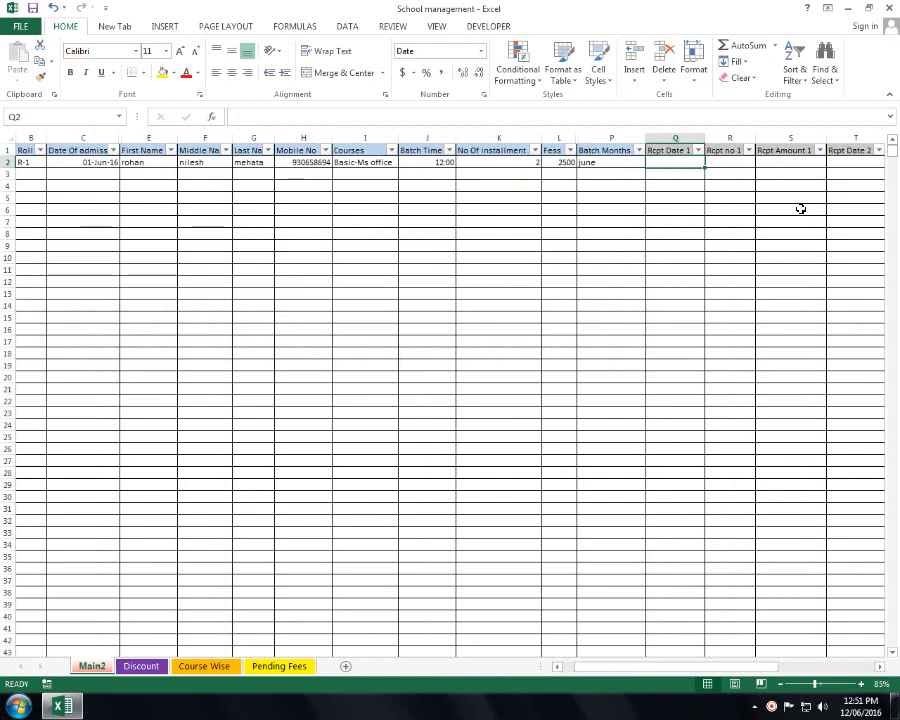
text(1-6-2)
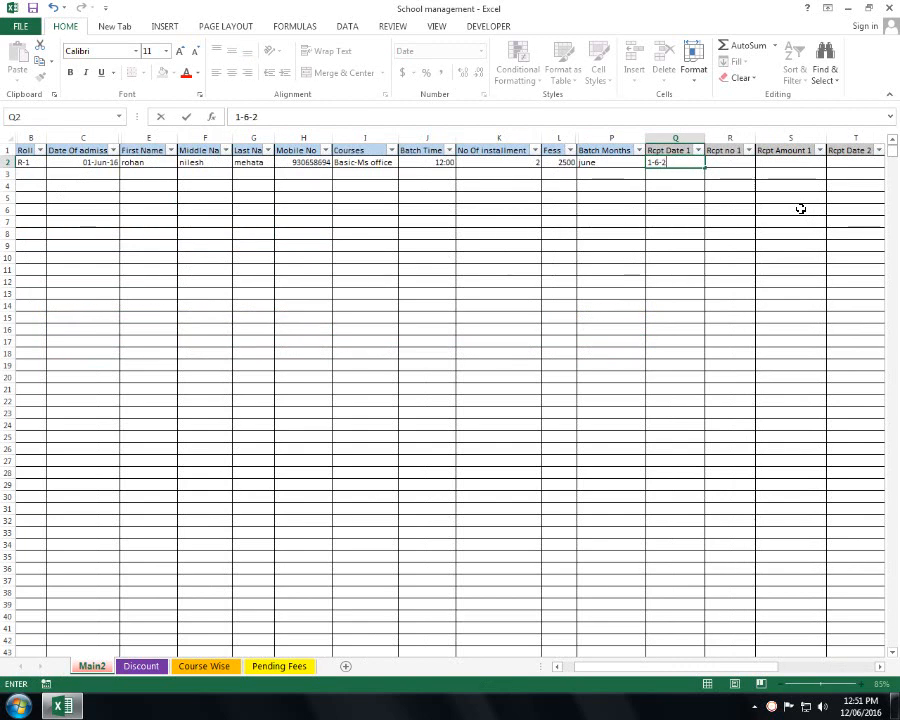
text(016)
key(Tab)
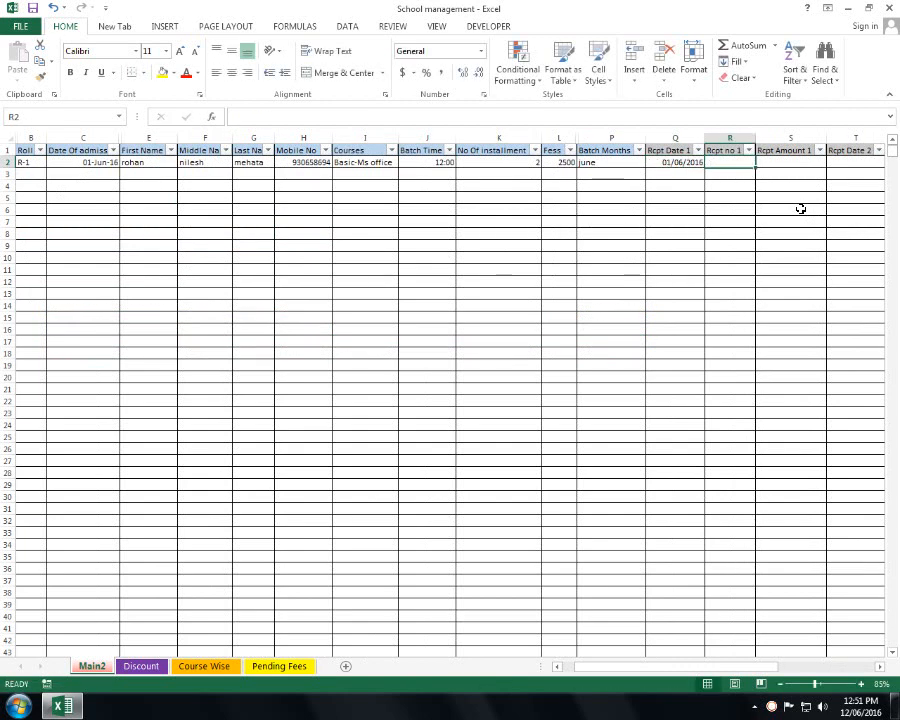
click(855, 221)
drag(896, 233, 885, 233)
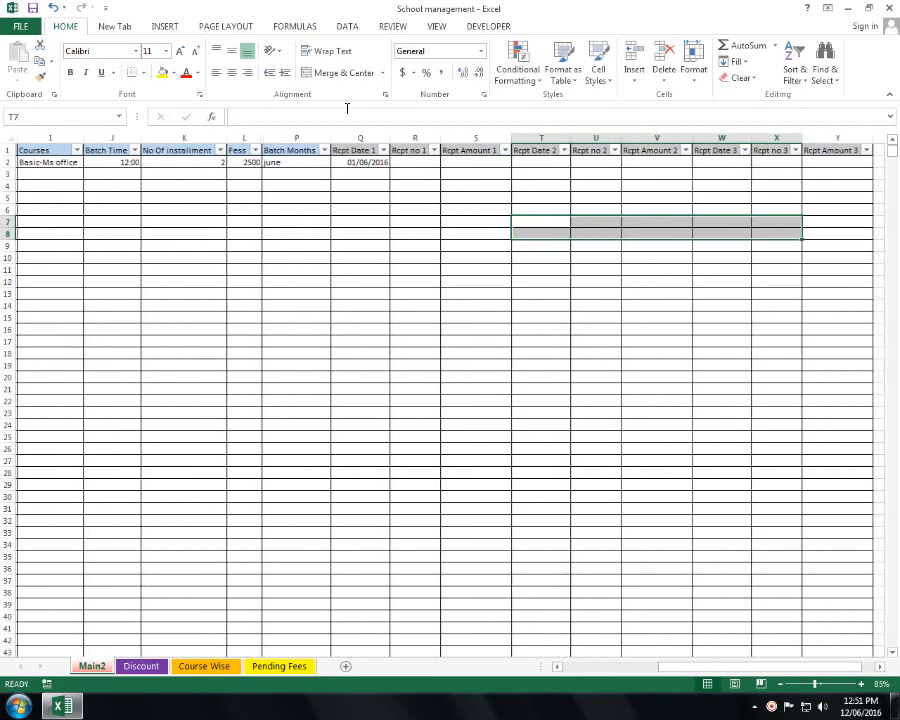
click(408, 161)
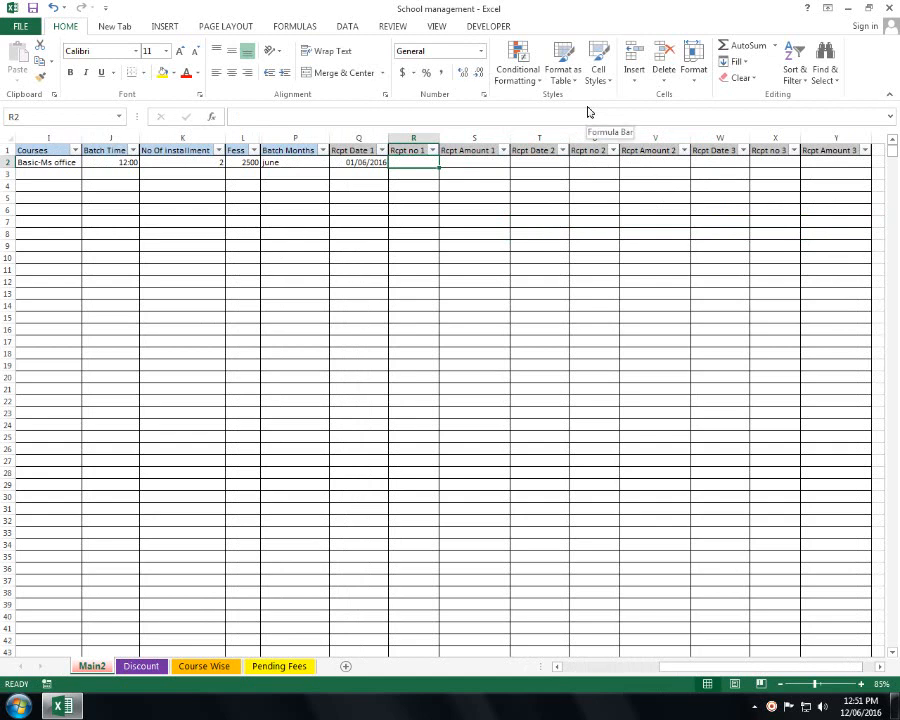
text(123)
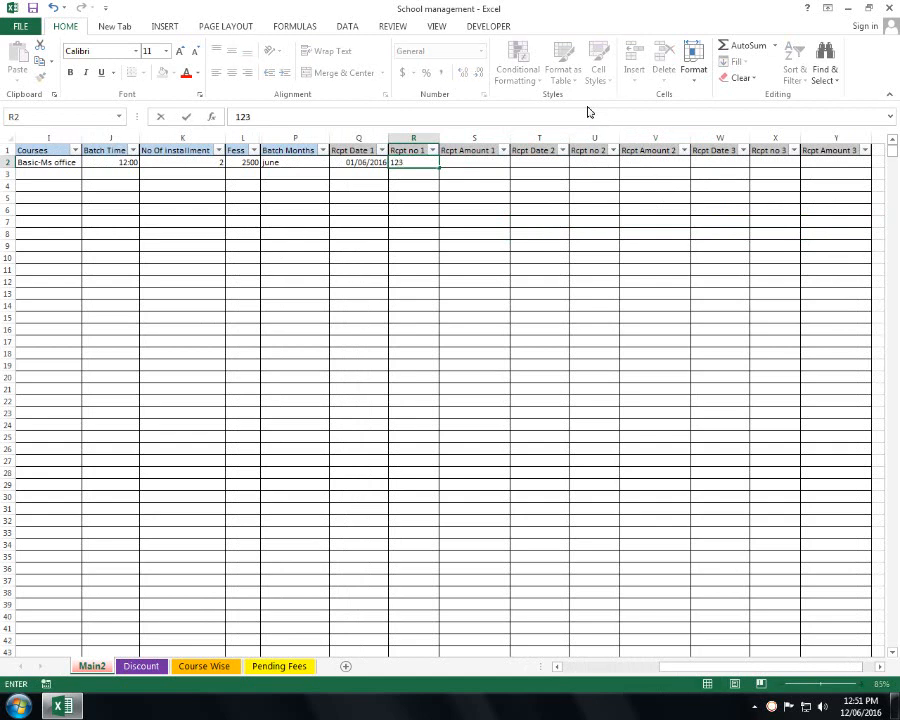
key(Tab)
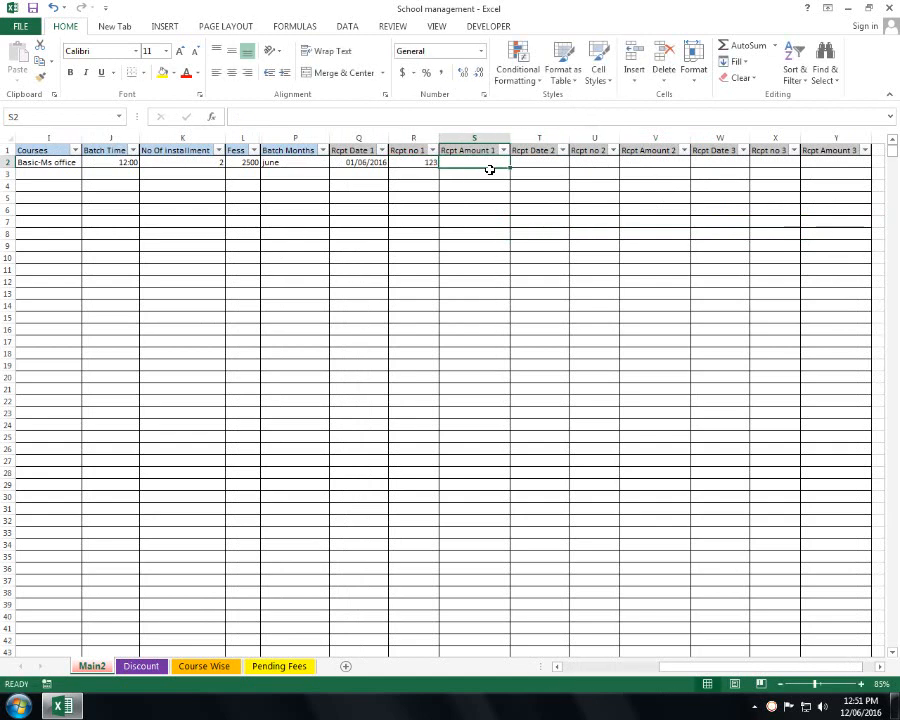
drag(540, 198, 730, 190)
click(268, 166)
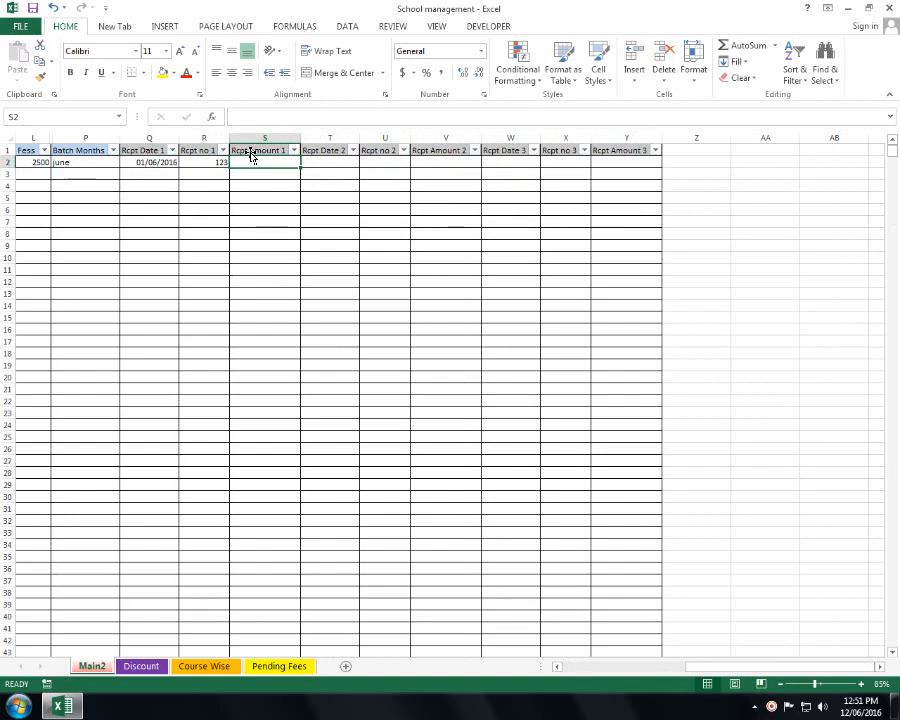
text(1500)
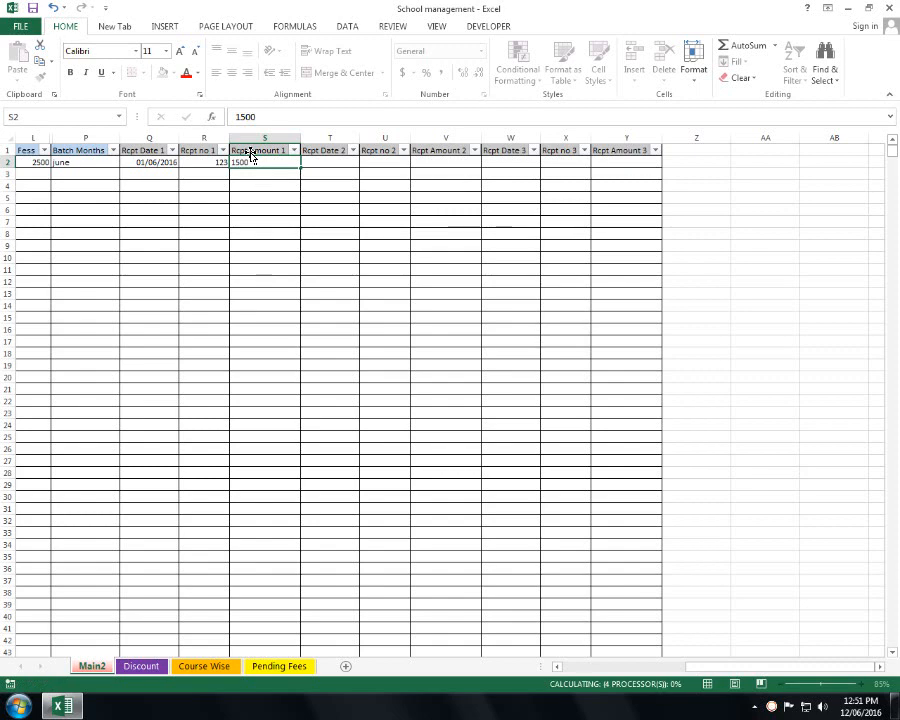
key(Return)
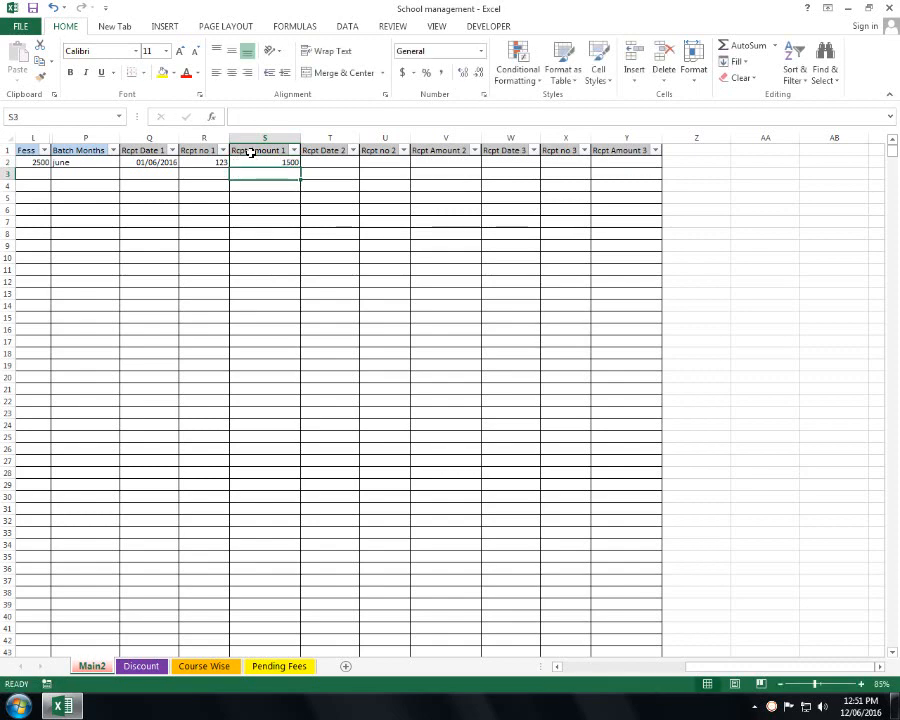
- Select parts of the student table and check the Roll No filter without changing it
drag(330, 160, 635, 342)
drag(261, 167, 10, 398)
drag(30, 184, 95, 425)
click(40, 150)
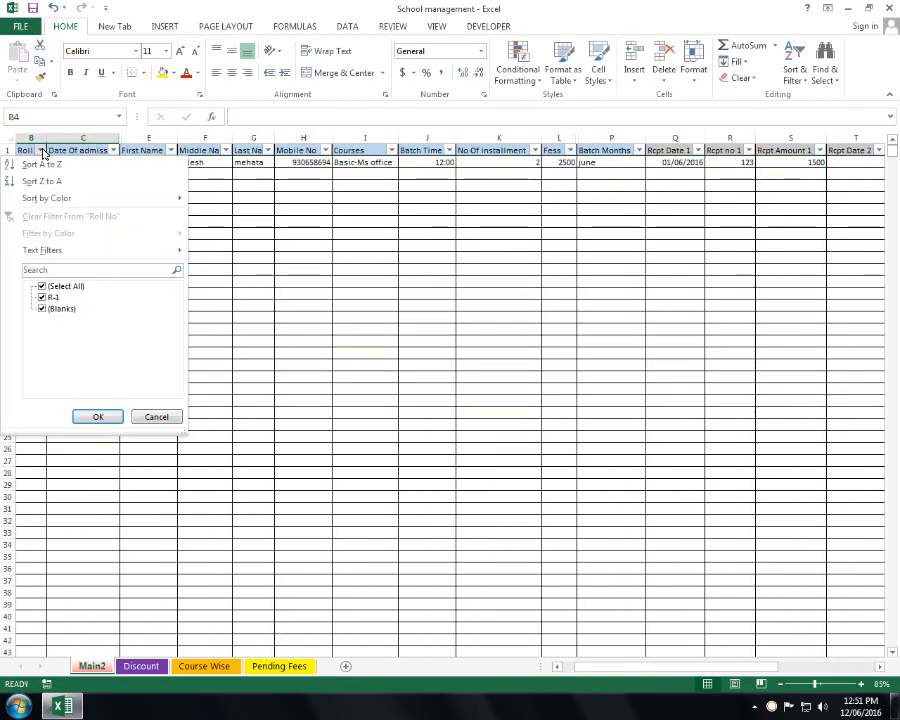
key(Escape)
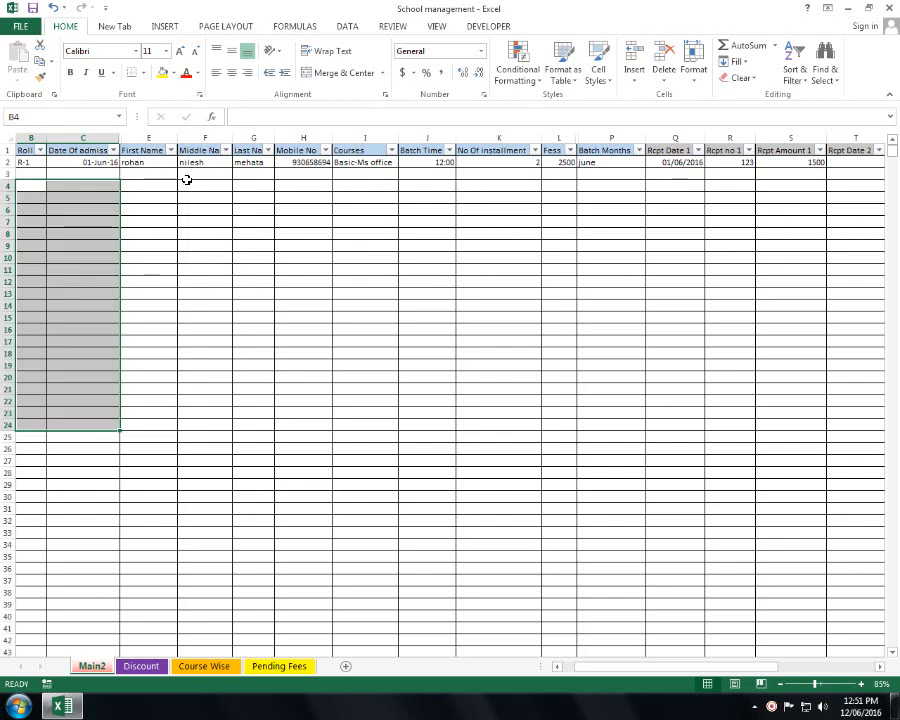
- Try a search filter on the Middle Name column, then undo it
click(225, 150)
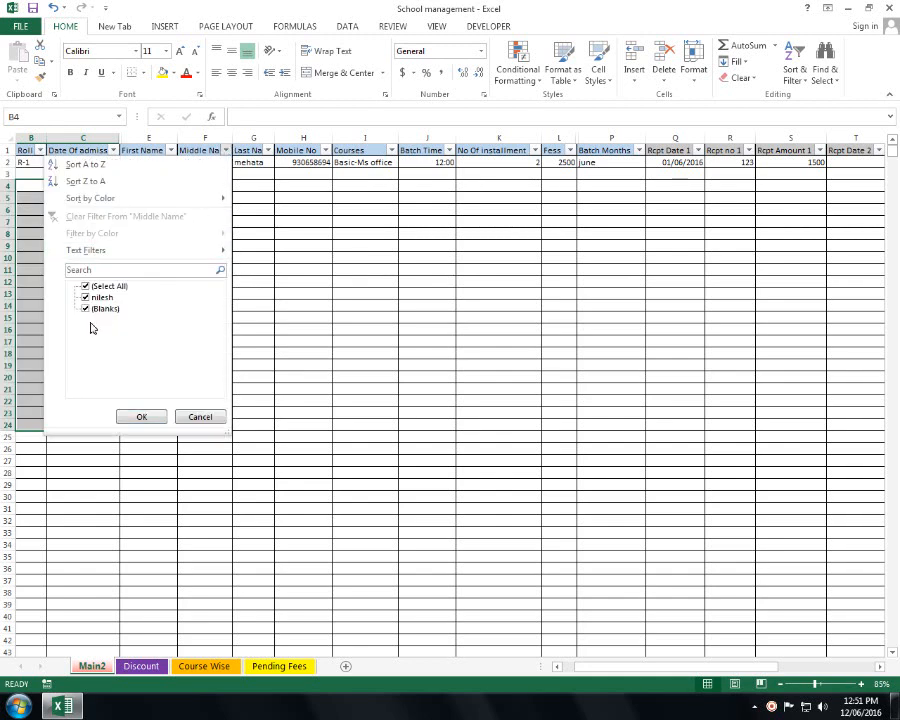
click(130, 271)
text(nil)
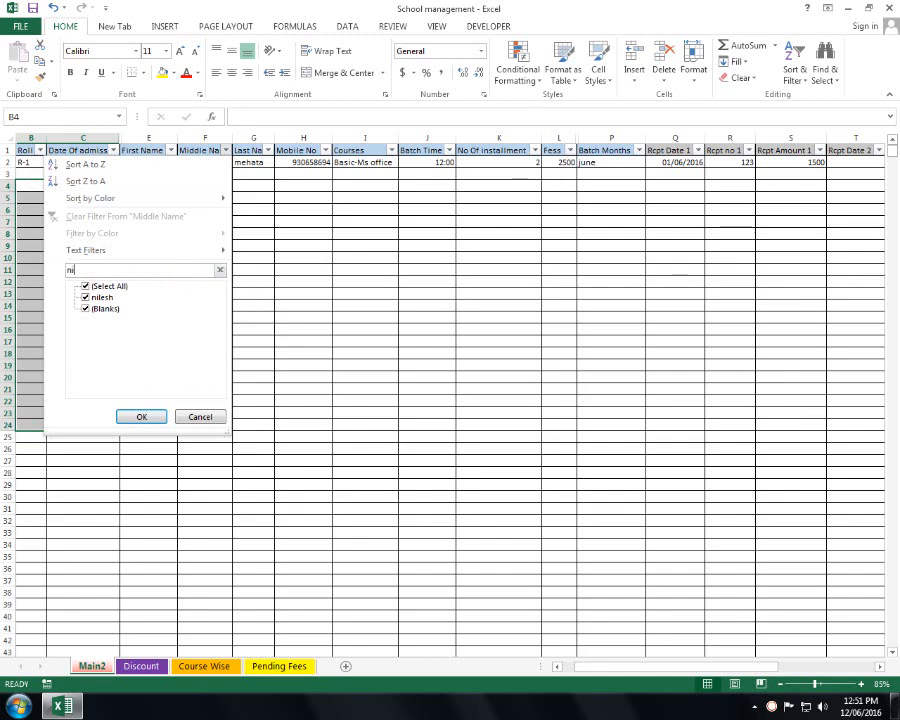
key(Return)
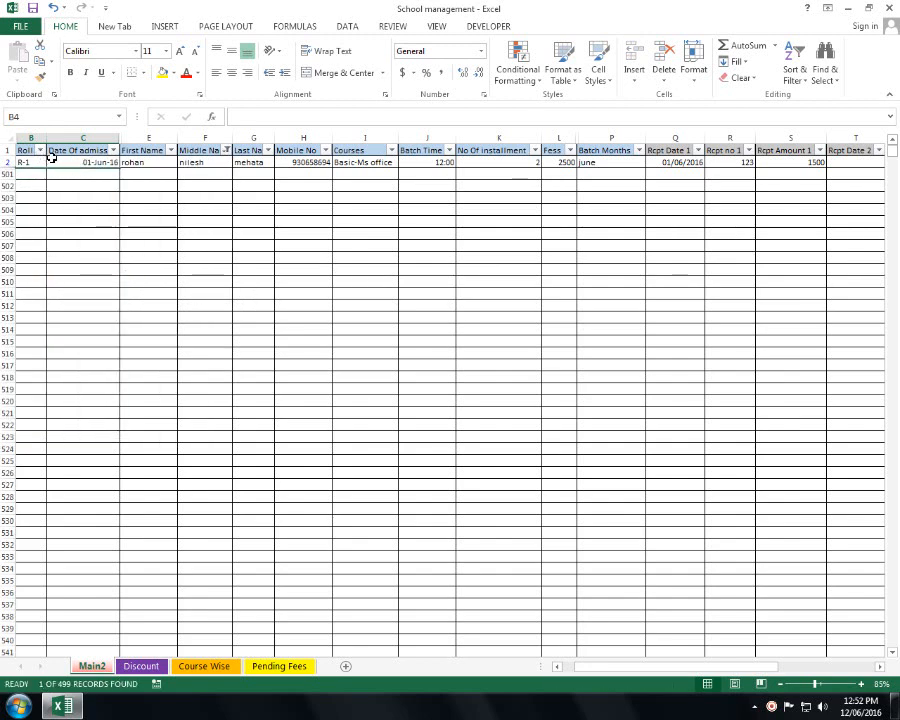
key(ctrl+z)
click(287, 260)
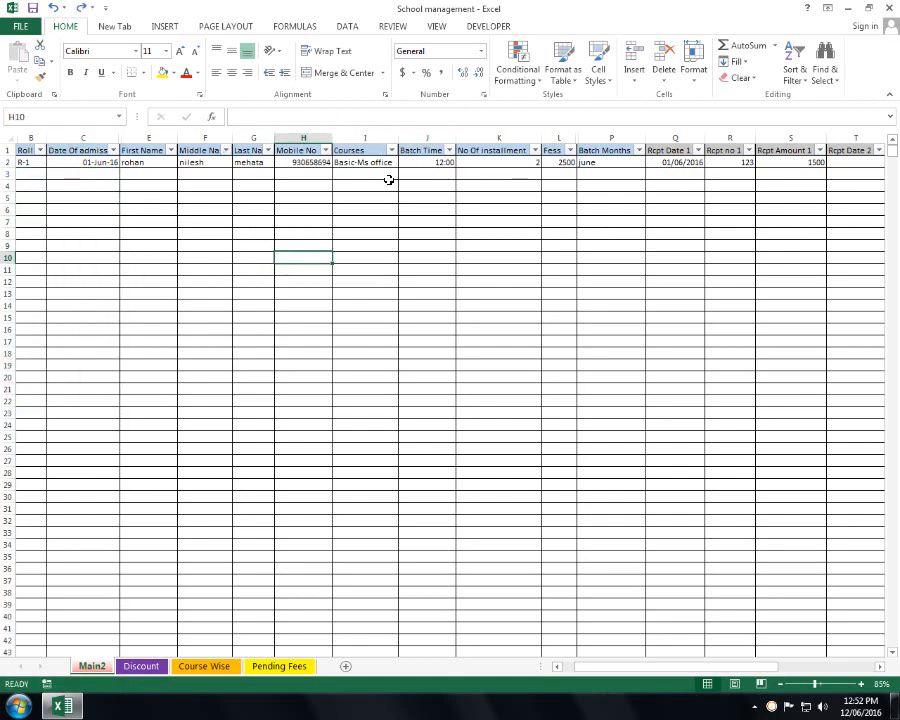
- Check the Fees formula in L2, then move to the Discount sheet
click(563, 164)
click(418, 316)
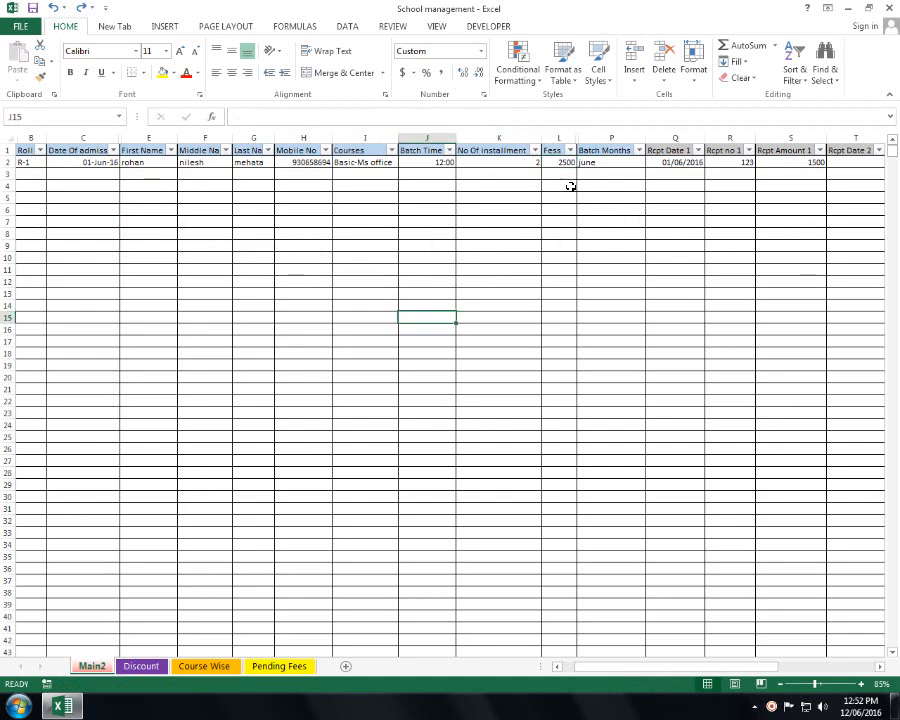
click(449, 247)
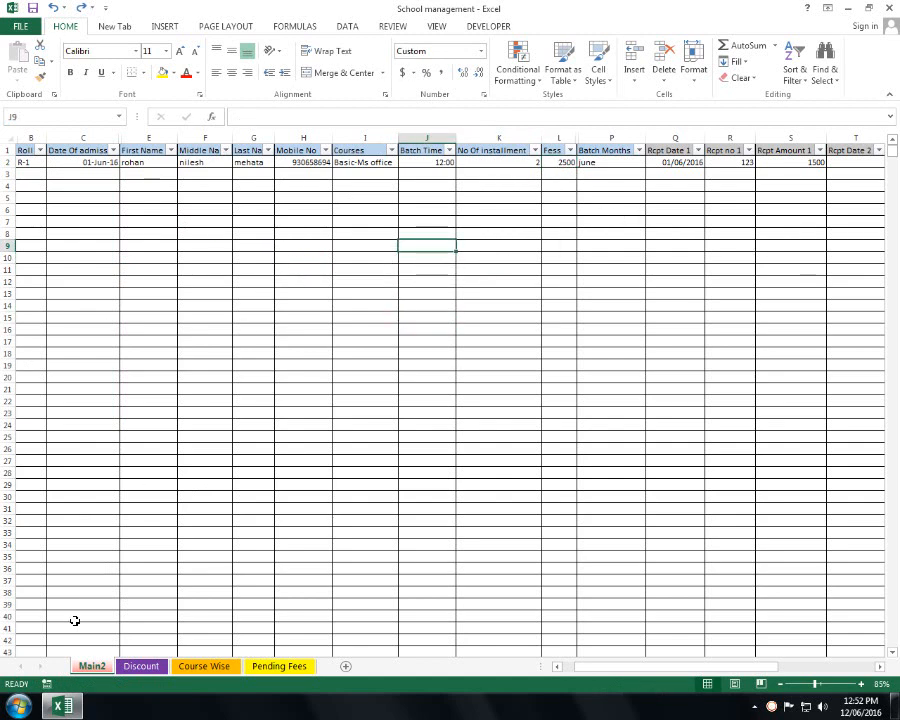
click(138, 667)
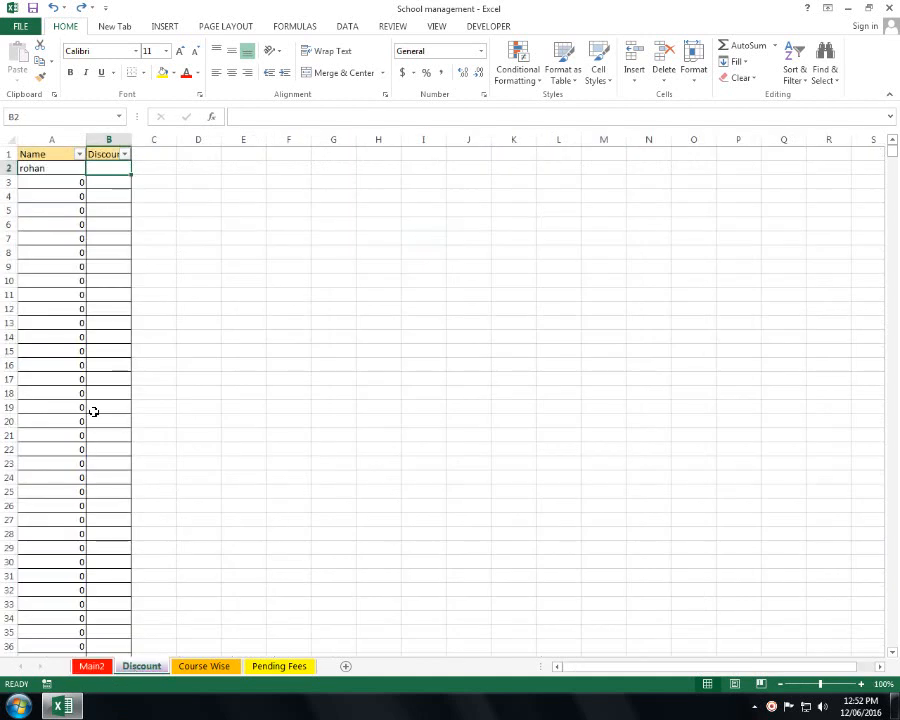
- Enter a 300 discount in Discount!B2 and confirm Main2's Fees reads 2200
click(57, 169)
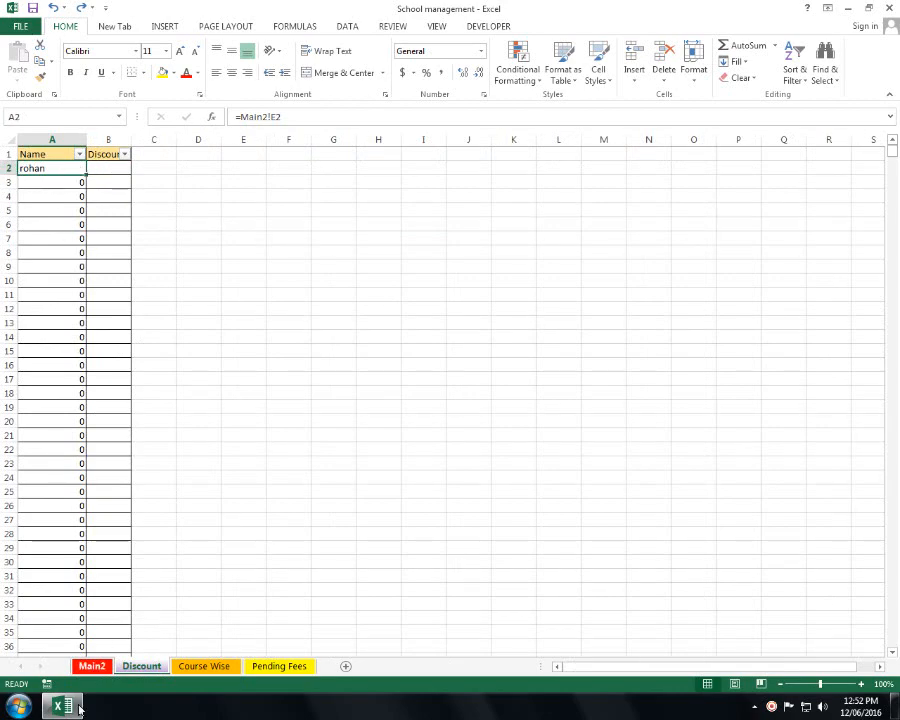
click(91, 665)
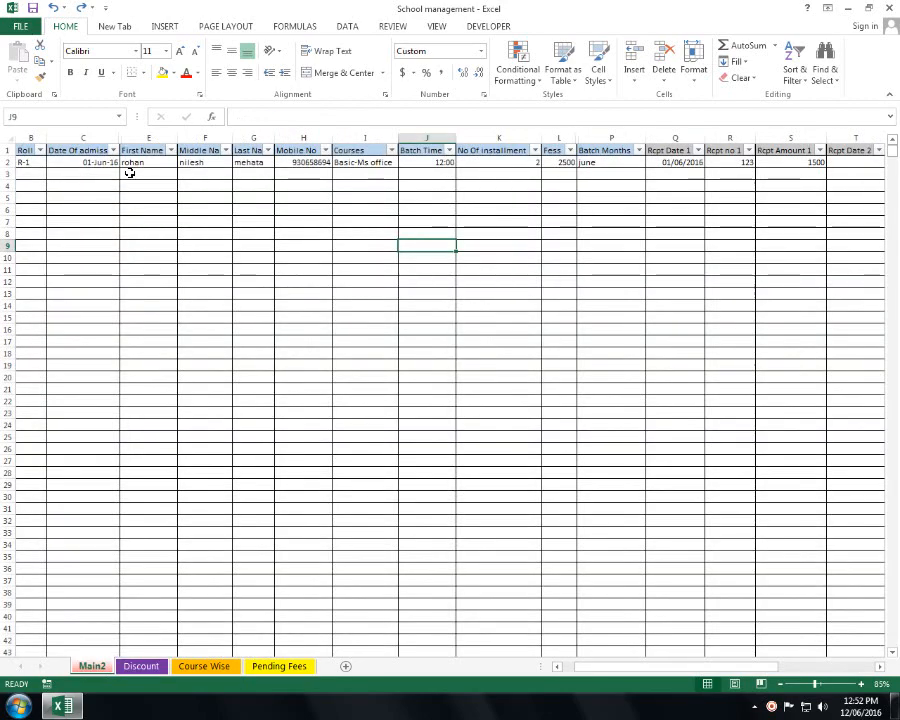
click(138, 666)
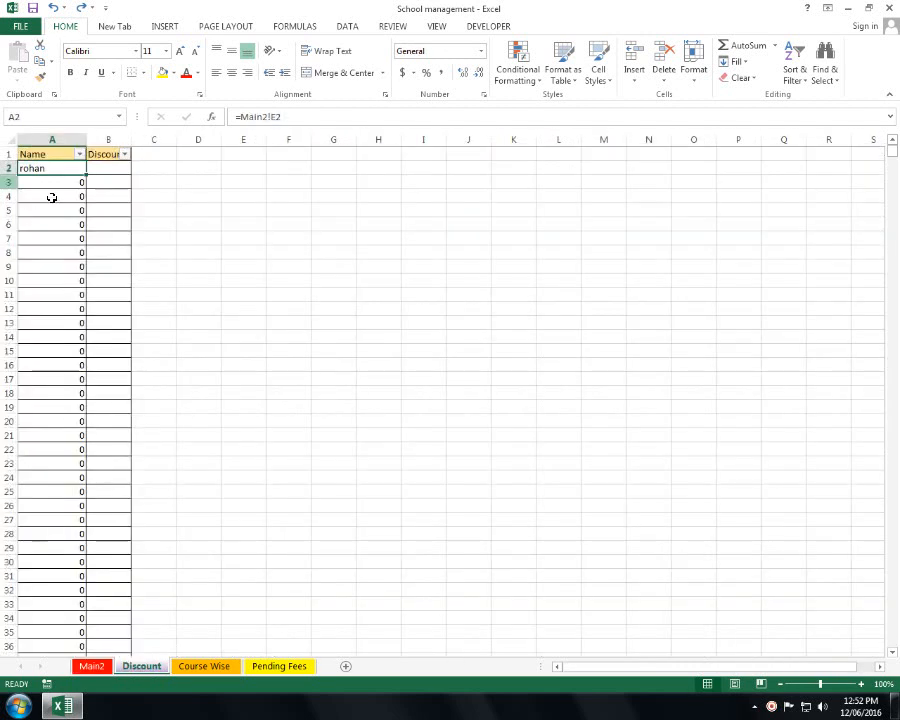
click(117, 170)
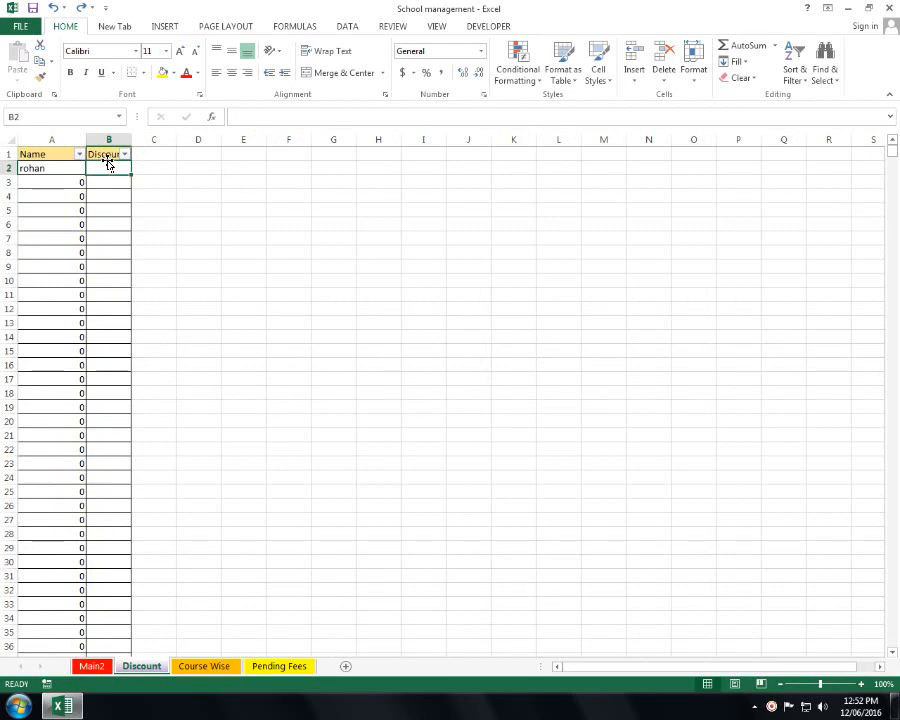
text(300)
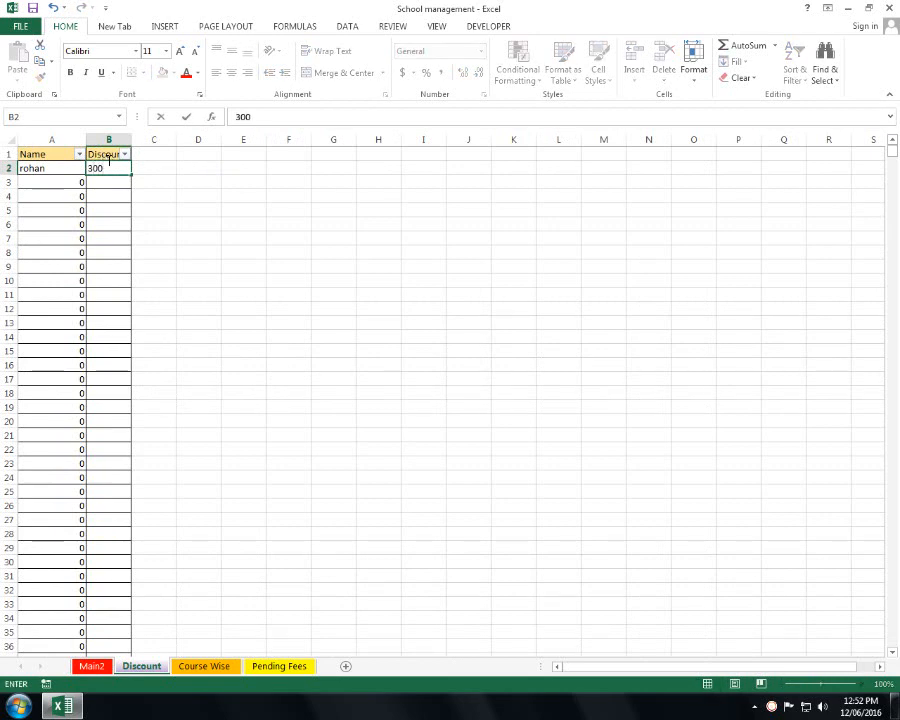
key(Return)
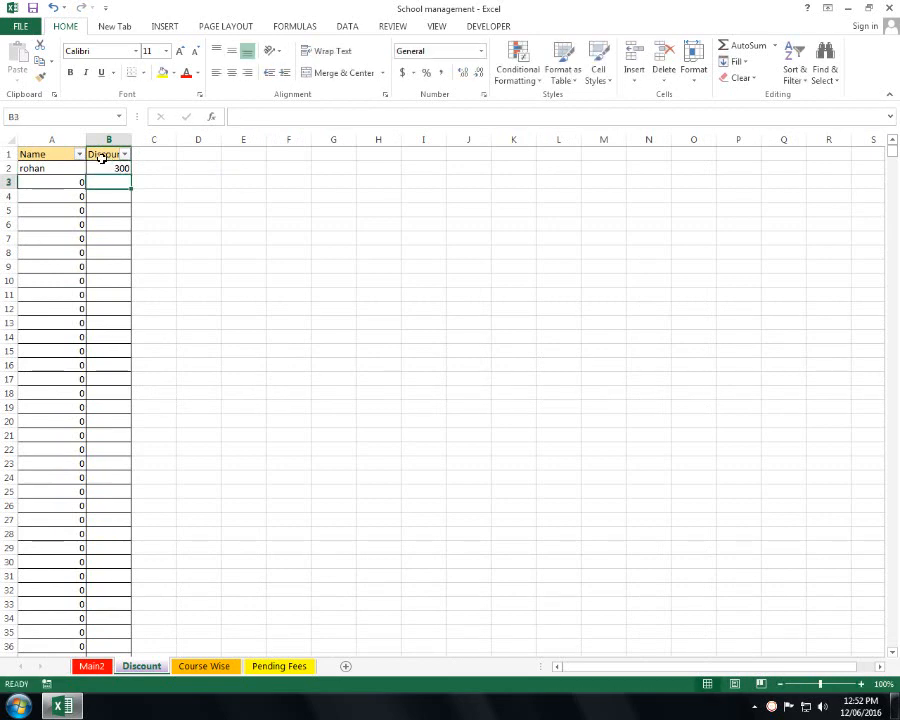
click(92, 669)
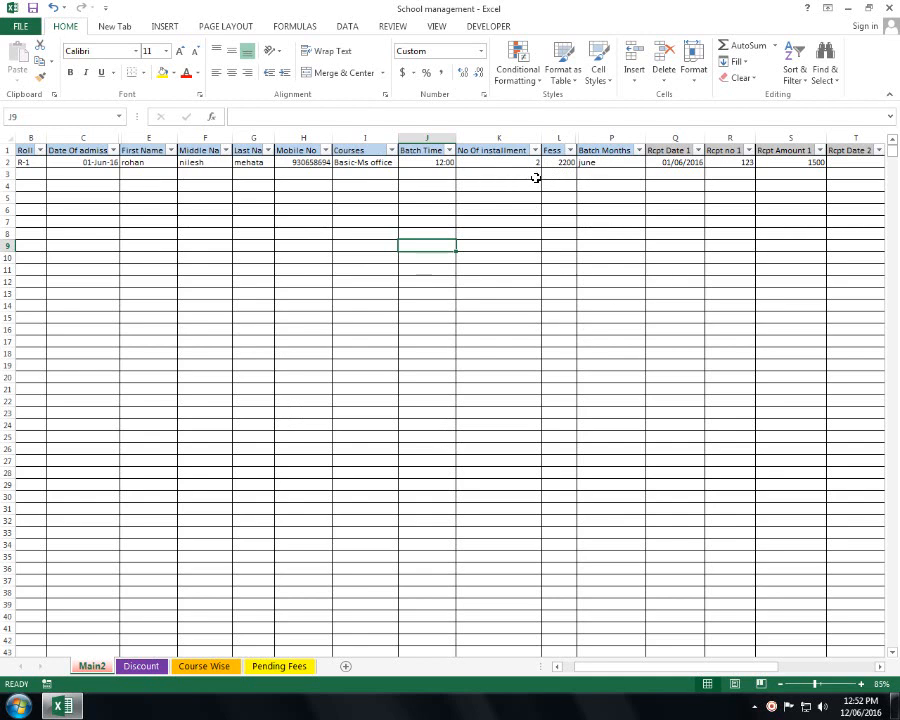
- Change the student's course in I2 to Tally Banking
click(391, 150)
key(Escape)
click(391, 150)
click(417, 194)
click(383, 161)
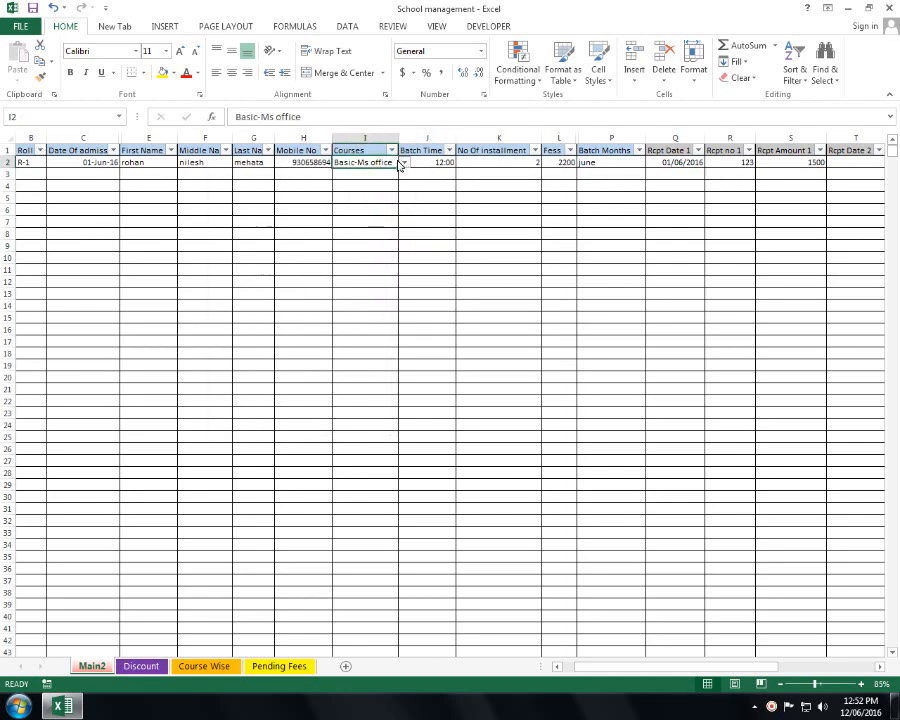
click(404, 162)
click(370, 188)
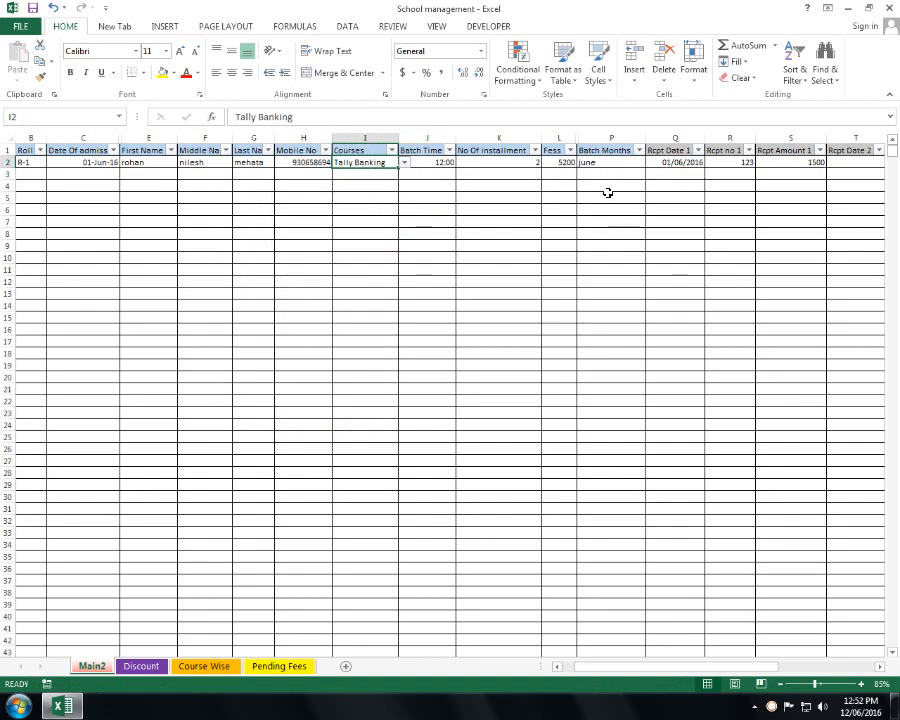
- Clear and re-enter the 300 discount in B2, checking Main2 Fees becomes 5200
click(141, 666)
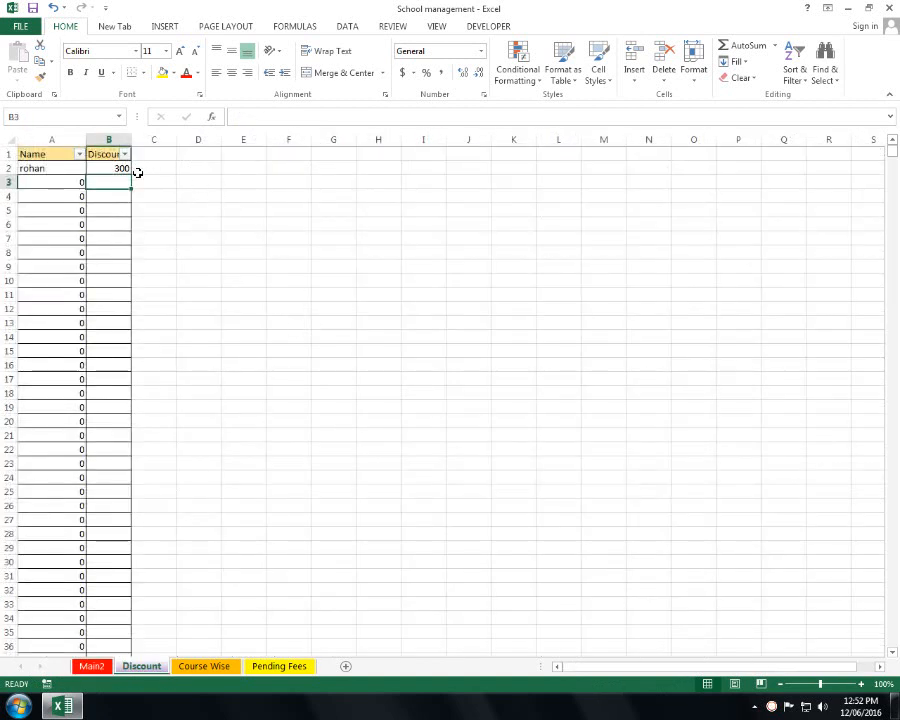
click(118, 169)
key(Delete)
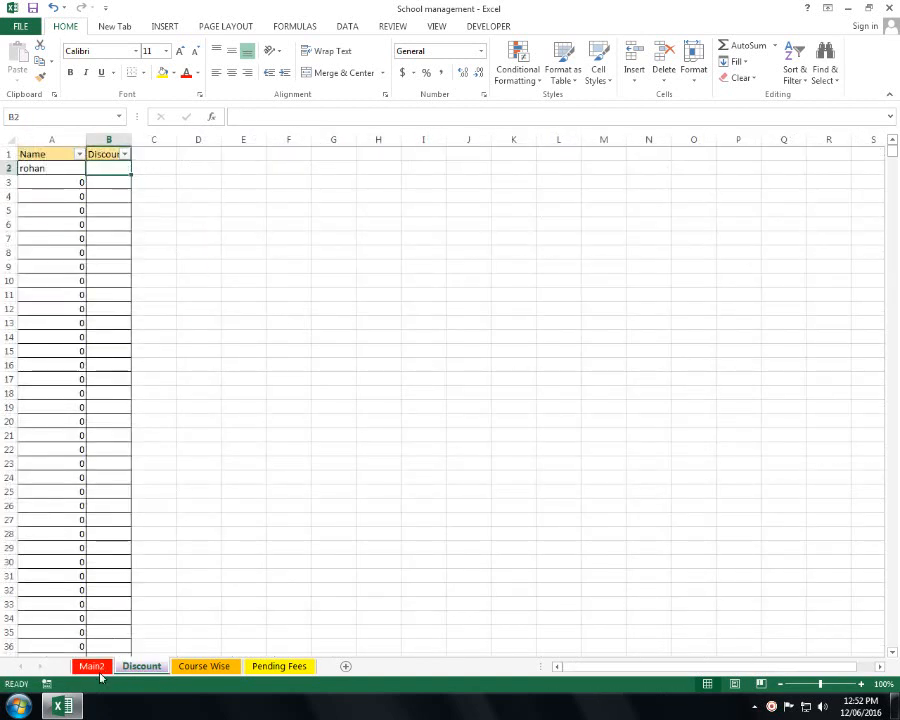
click(91, 666)
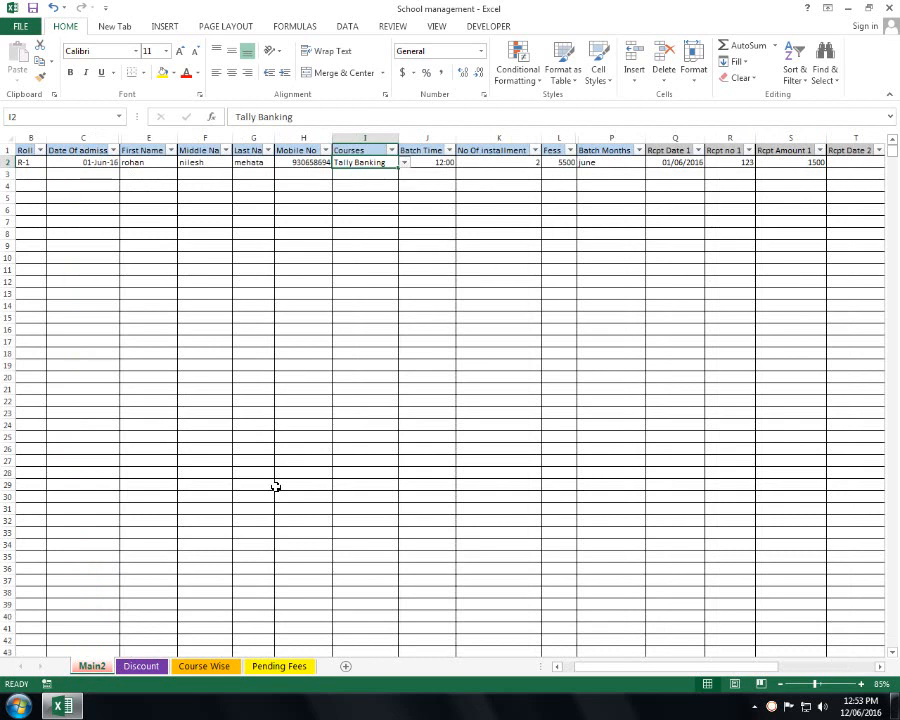
key(ctrl+Page_Down)
text(300)
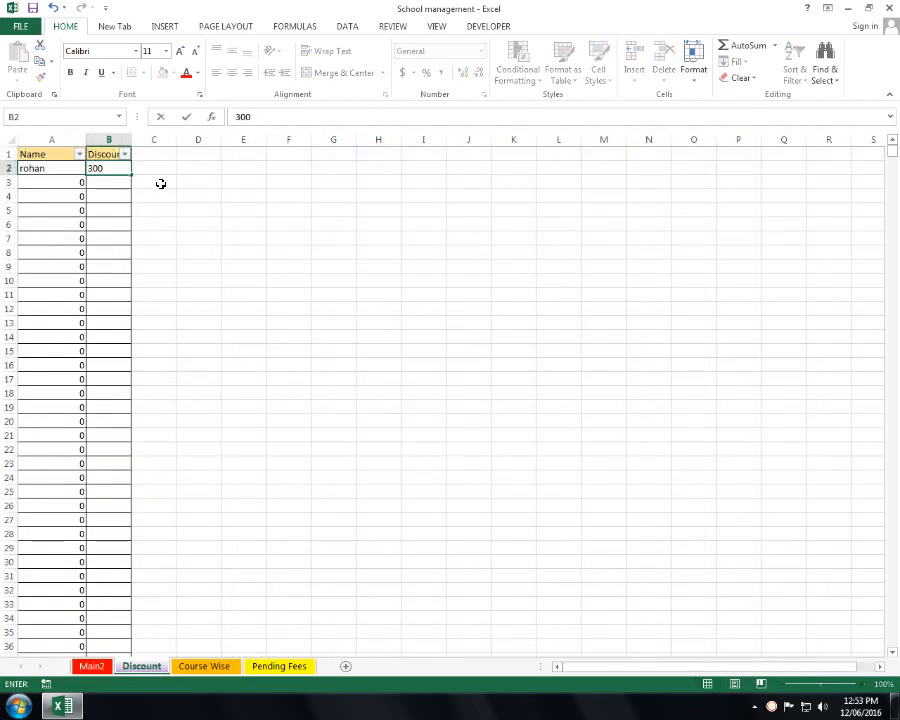
key(Return)
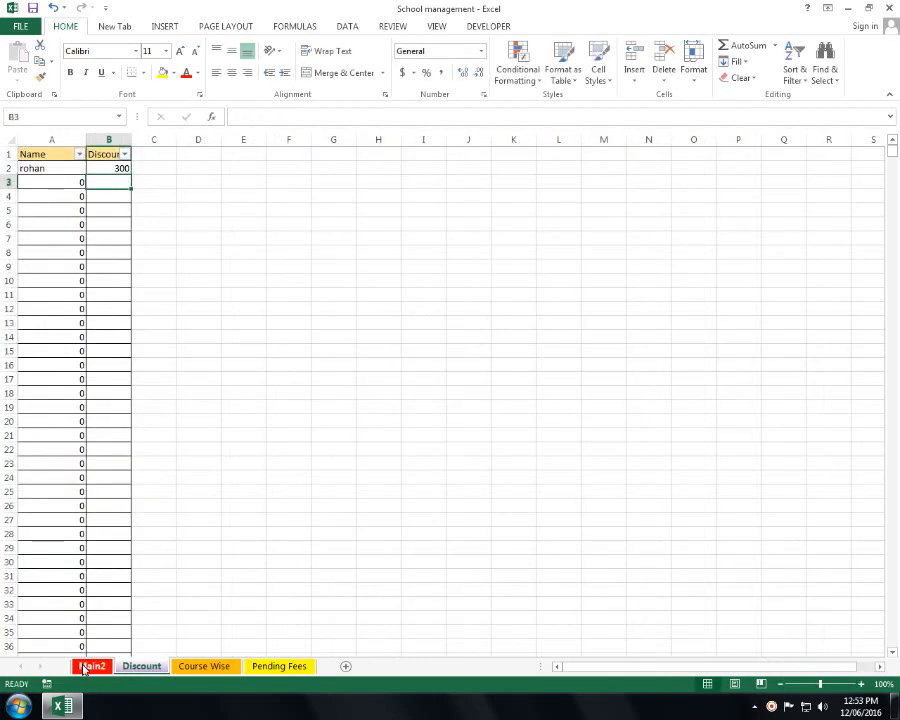
click(91, 666)
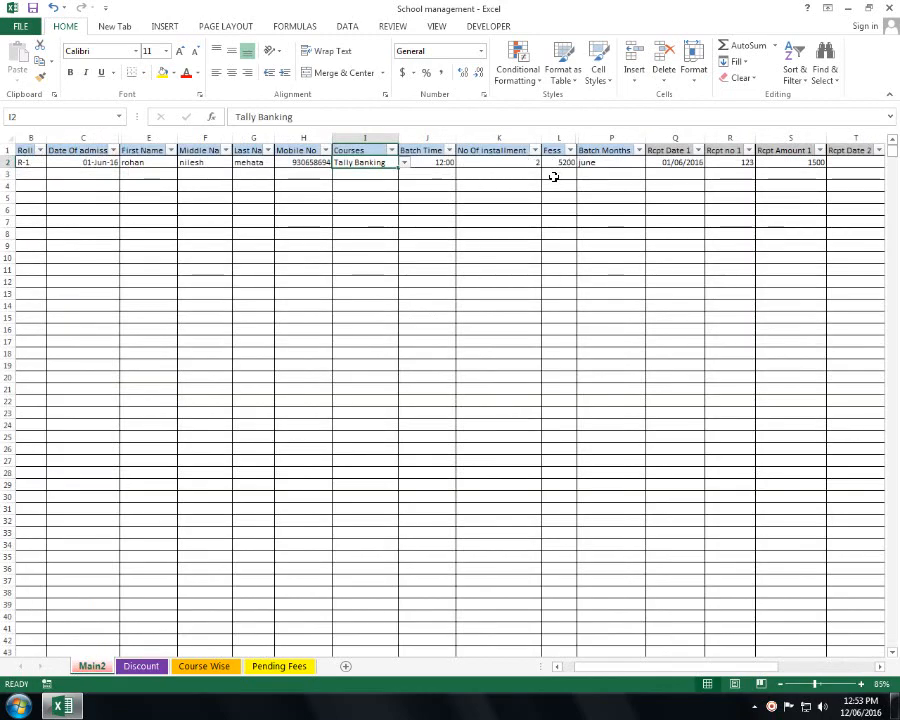
- Review the empty name rows on the Discount sheet, then return to Main2
click(134, 668)
drag(75, 197, 104, 490)
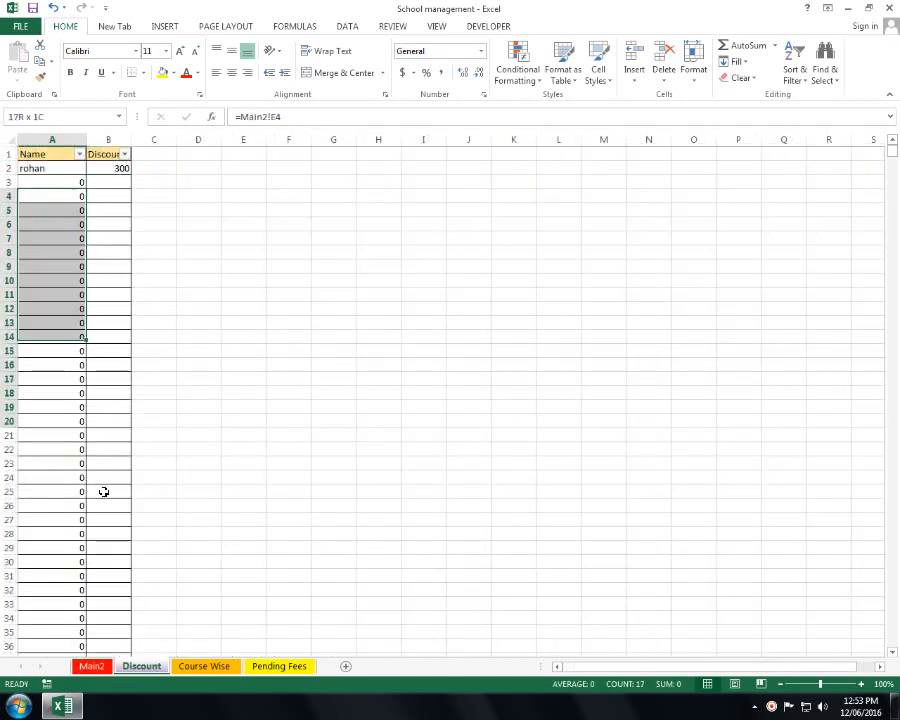
click(327, 408)
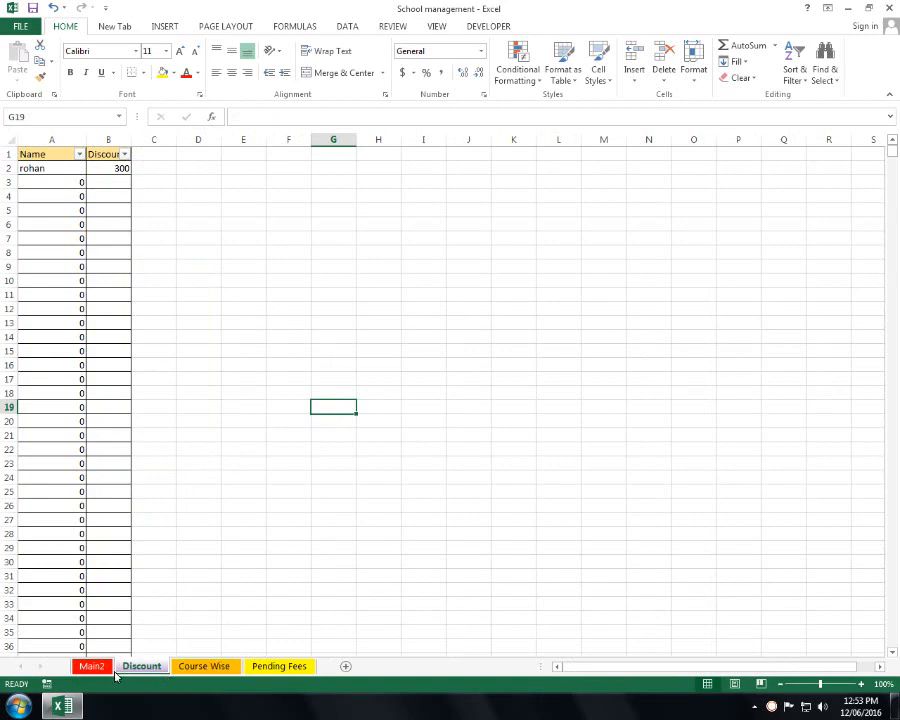
click(90, 666)
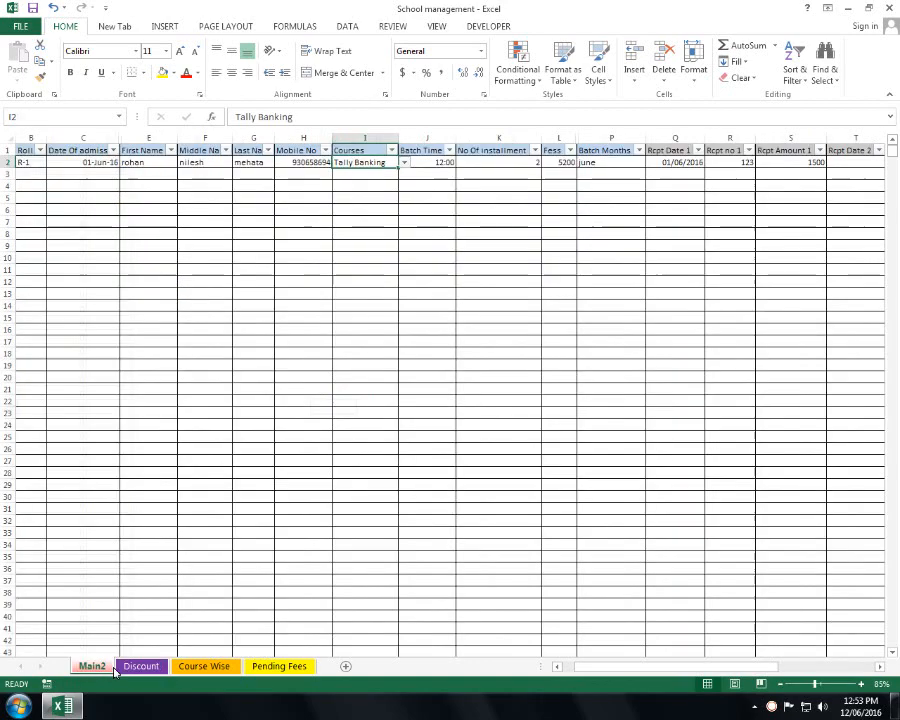
- Show Basic-Ms office on the Course Wise report, and compare it with the student's course on Main2
click(205, 667)
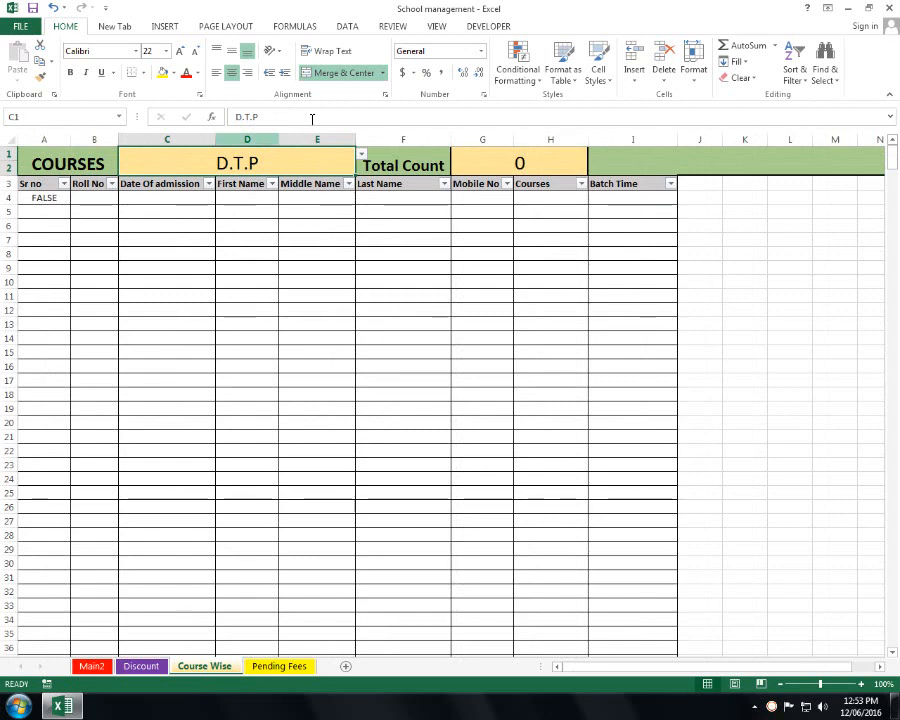
click(362, 156)
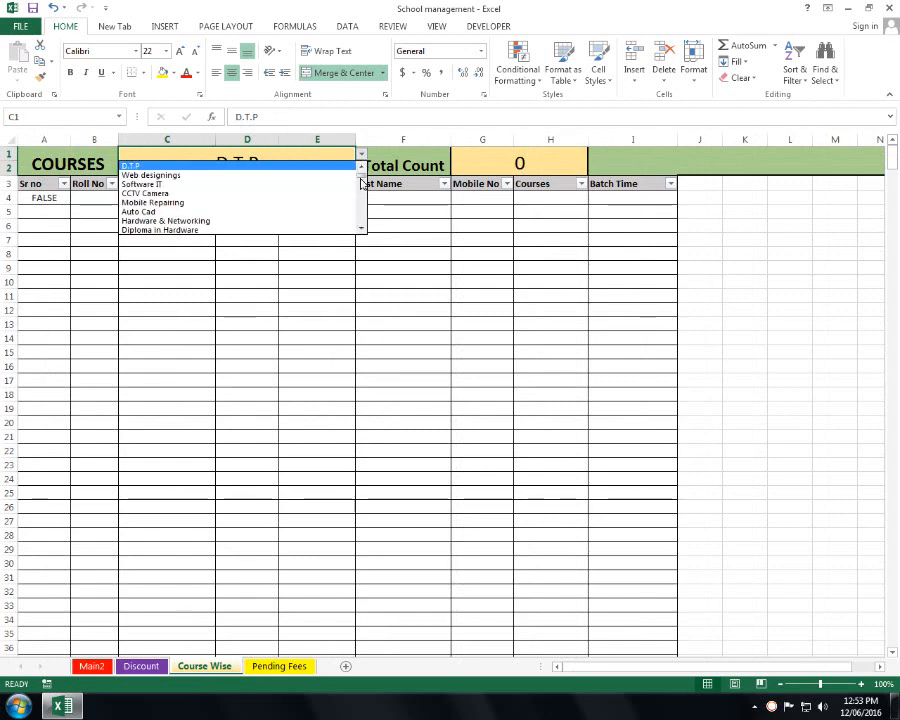
drag(362, 177, 362, 169)
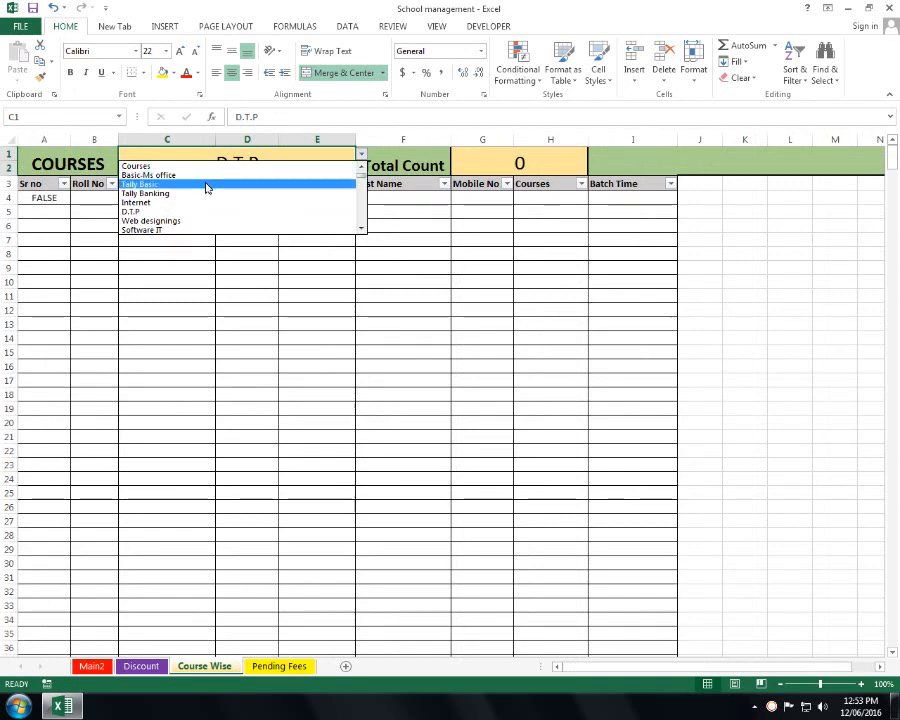
click(208, 175)
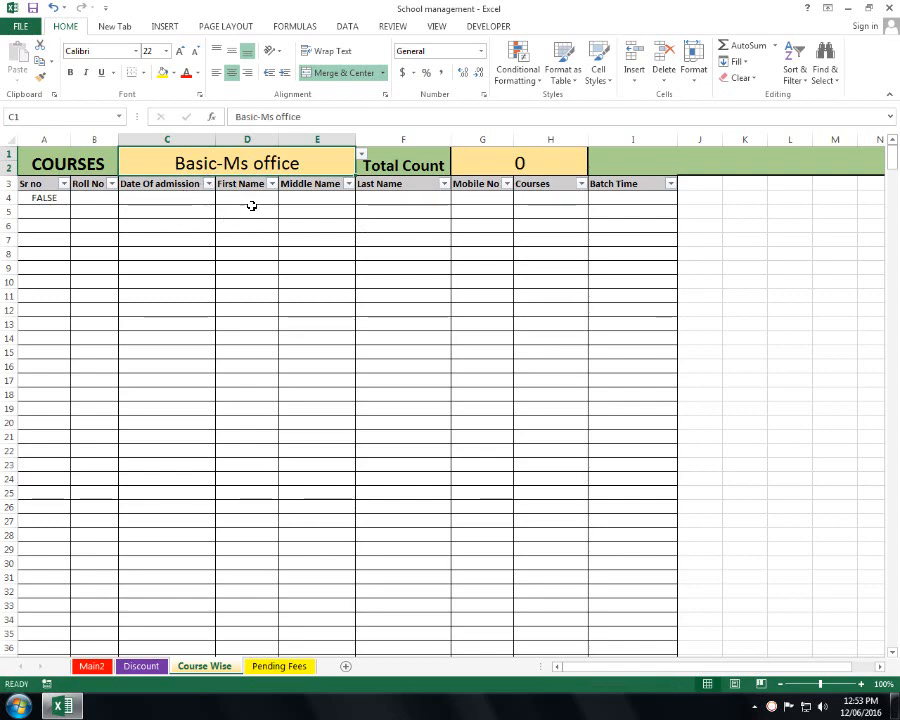
click(91, 666)
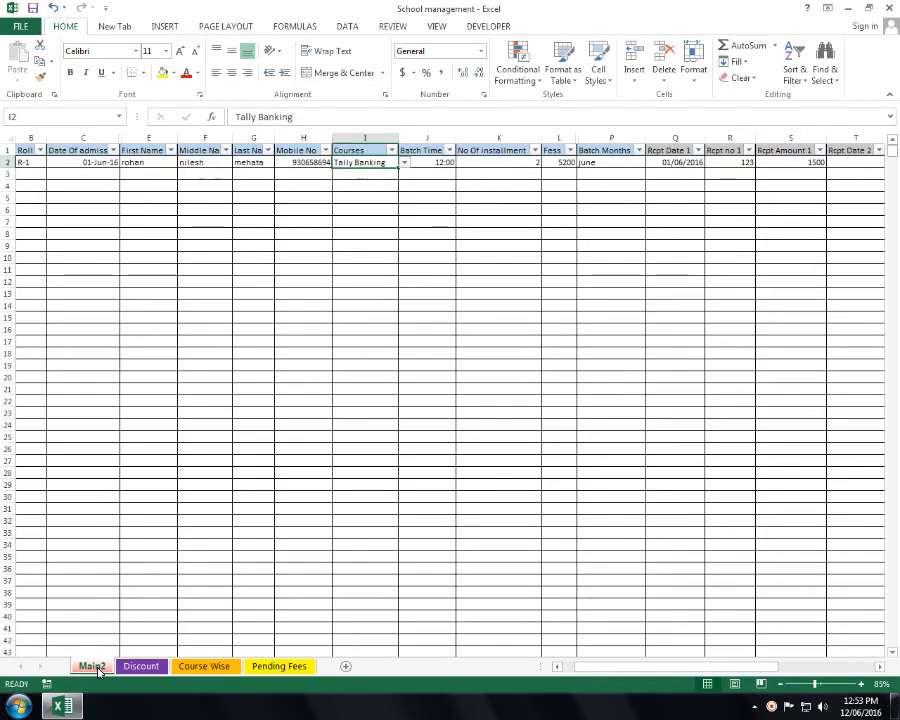
click(208, 668)
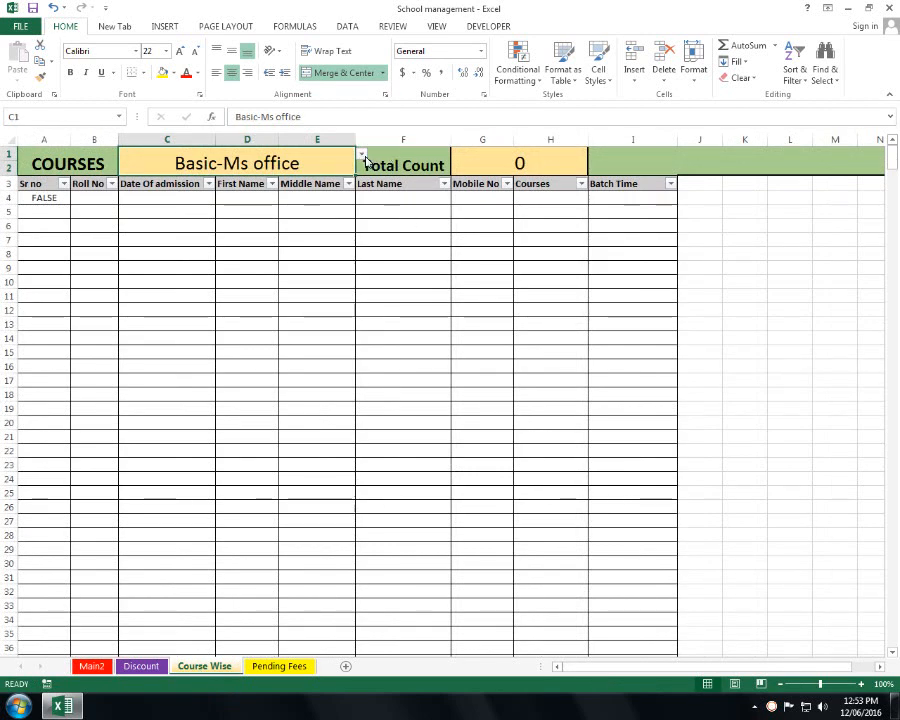
- Switch the Course Wise report to Tally Banking and highlight the listed student's record row
click(362, 155)
click(294, 183)
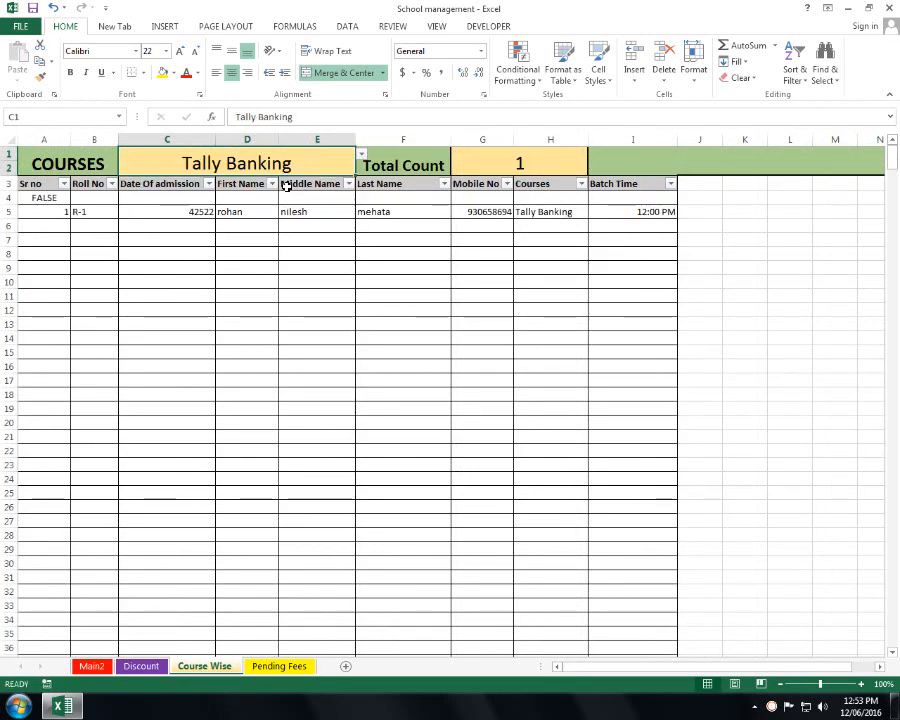
drag(60, 211, 184, 211)
drag(247, 210, 633, 209)
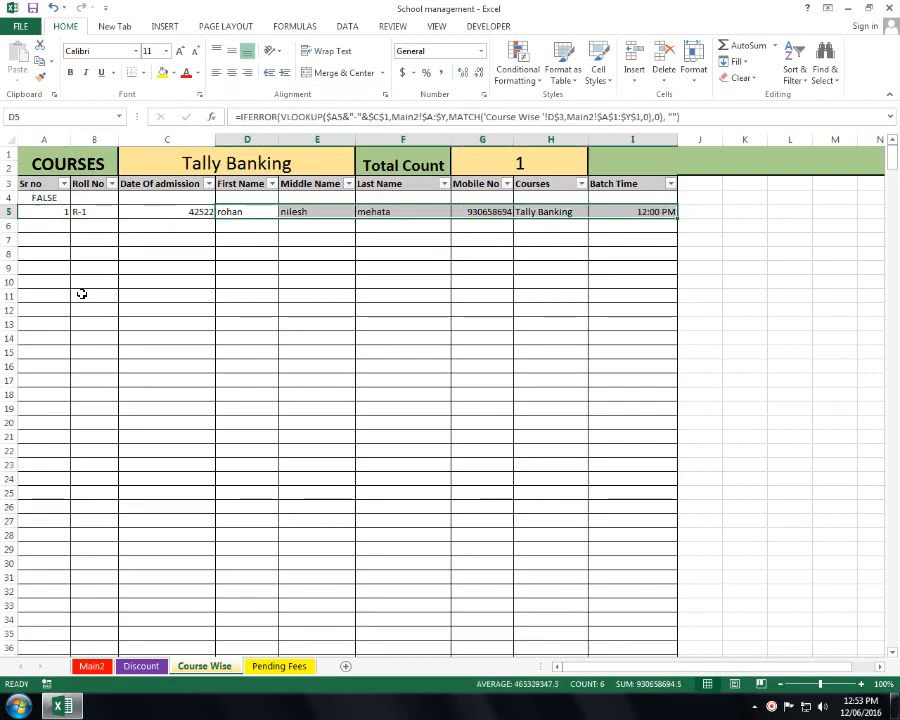
drag(88, 338, 96, 352)
click(751, 285)
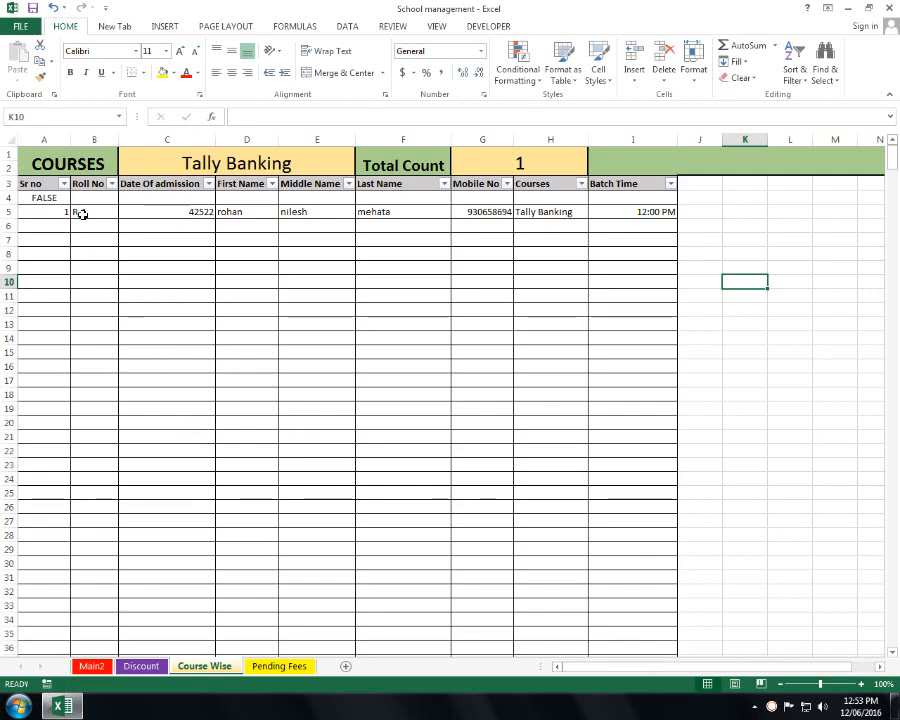
- Recheck Main2's rows, then toggle Course Wise C1 to Basic-Ms office and back to Tally Banking
click(92, 666)
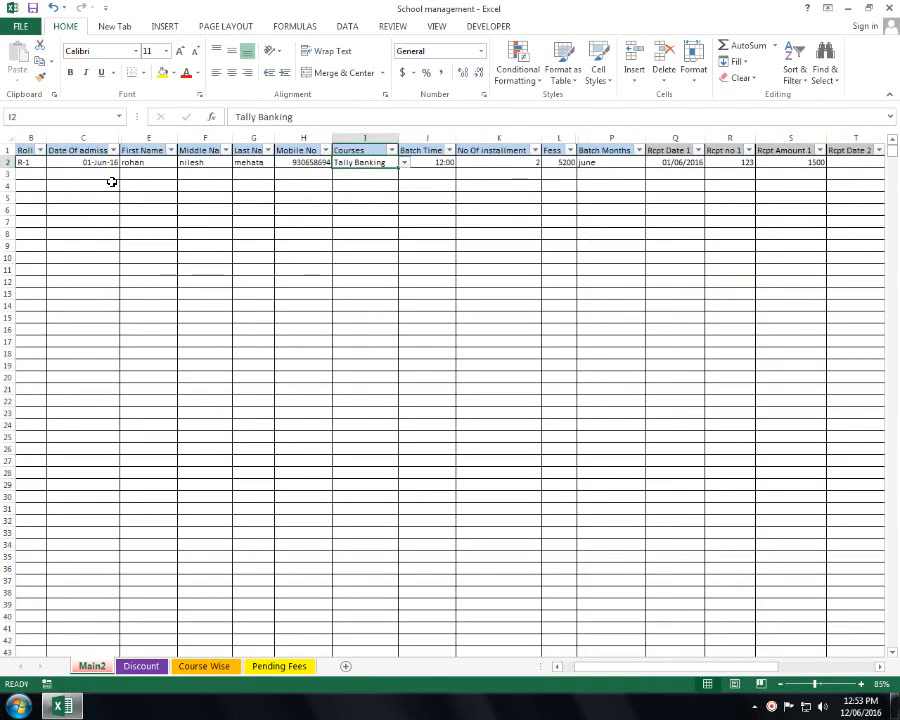
drag(30, 186, 535, 596)
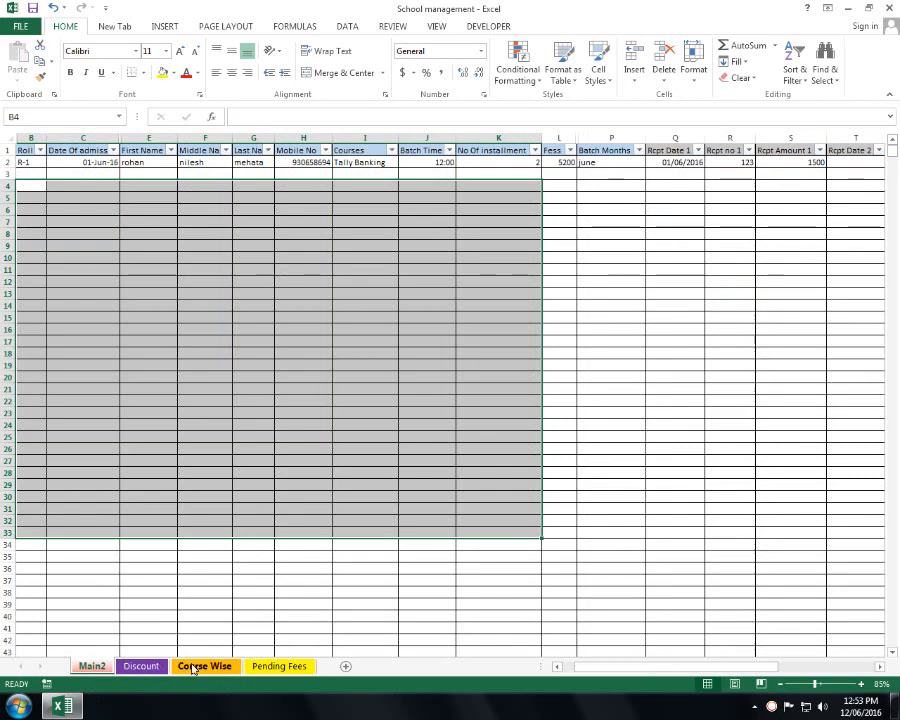
click(200, 666)
click(346, 162)
click(361, 154)
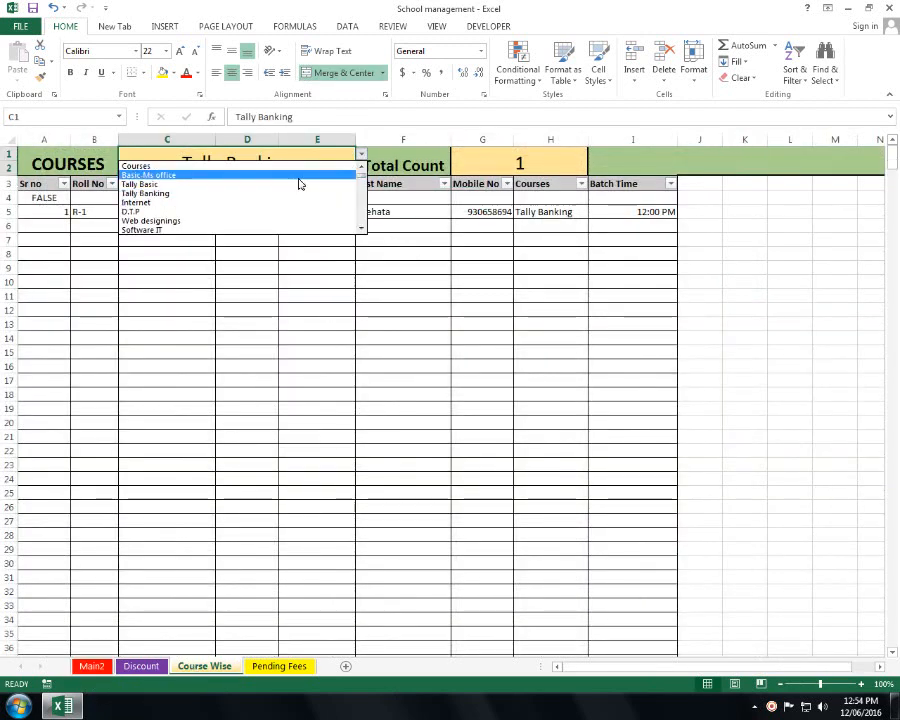
click(298, 177)
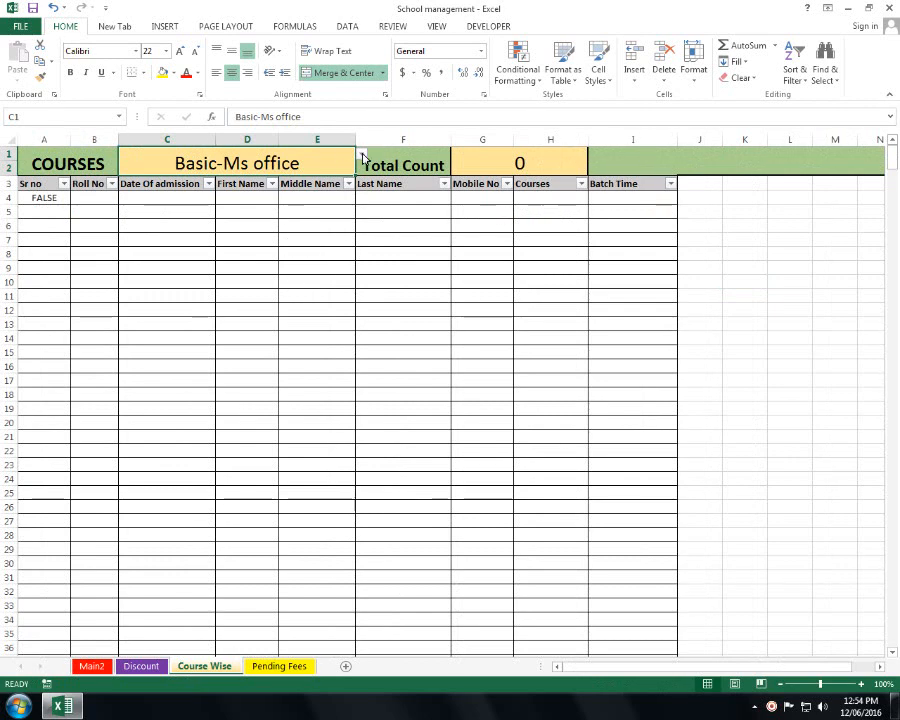
click(361, 154)
click(324, 185)
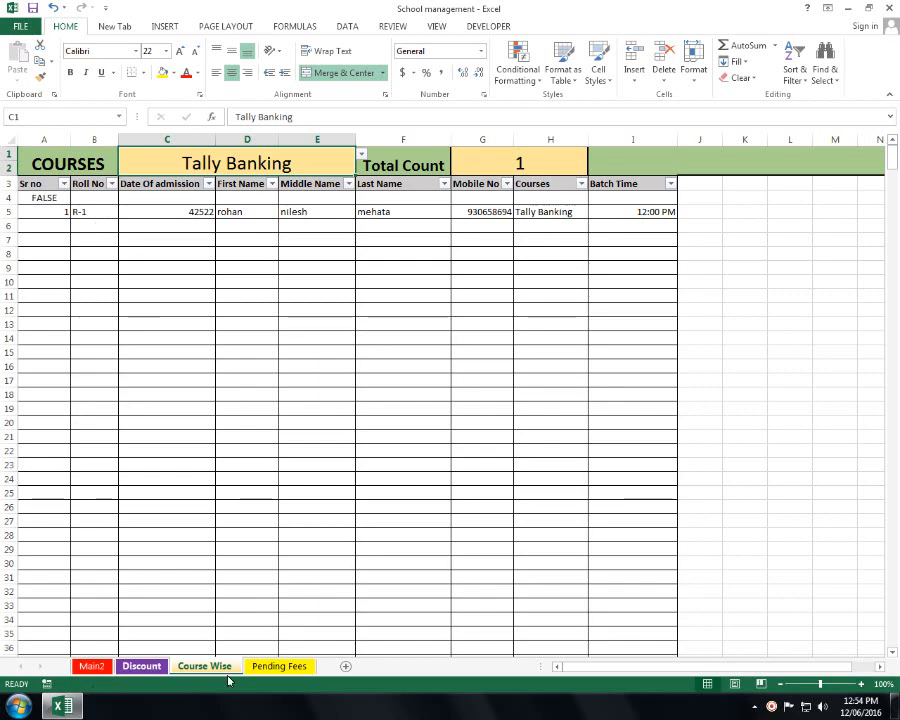
- Go to Pending Fees and choose 12:00:00 PM in the Batch Time slicer
click(268, 667)
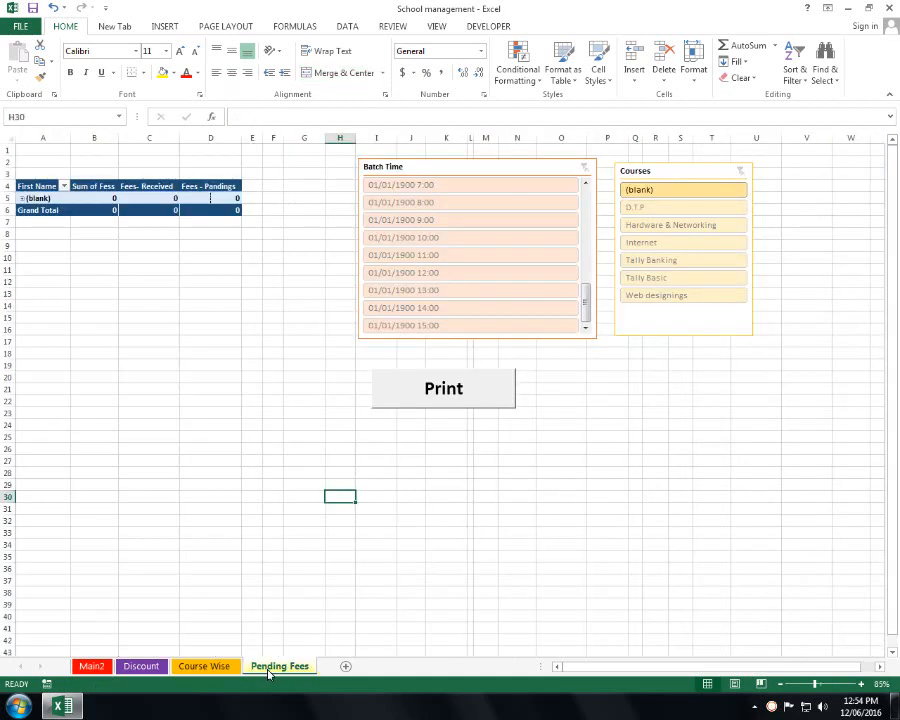
click(370, 495)
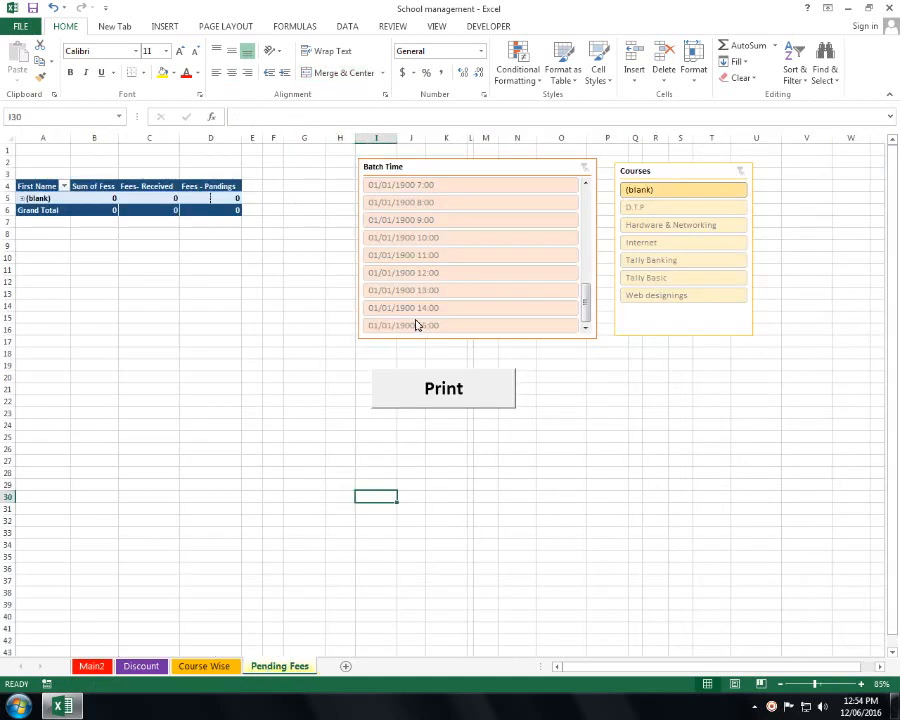
drag(586, 294, 599, 173)
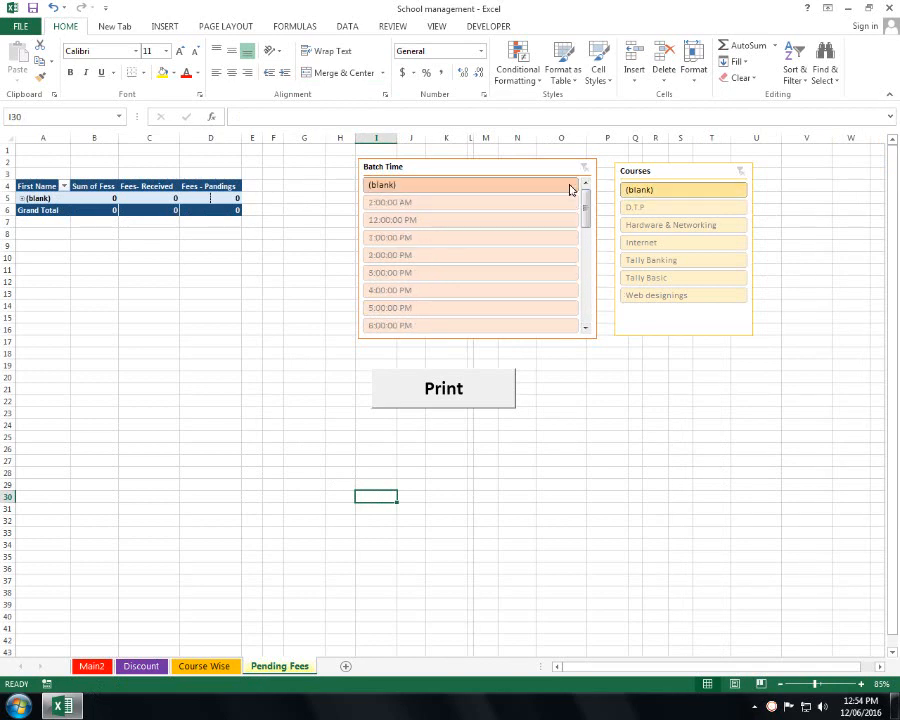
click(581, 164)
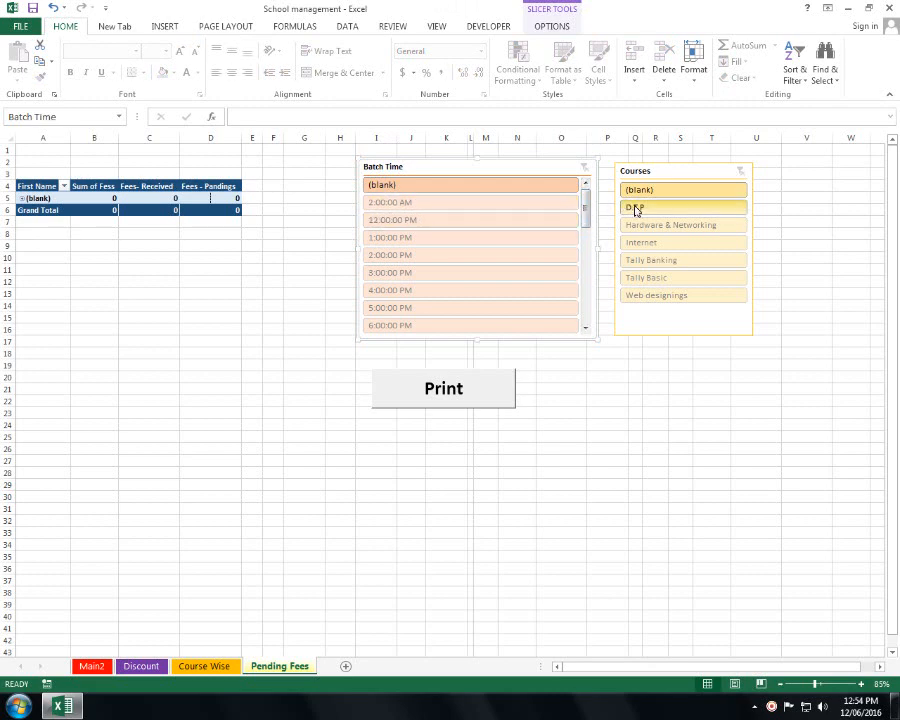
click(530, 221)
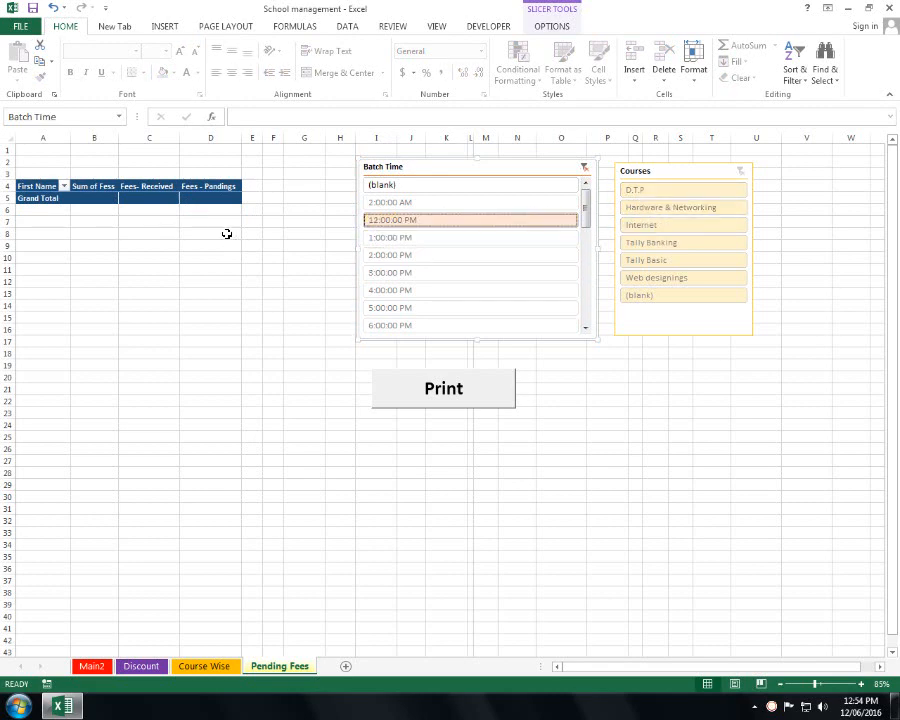
- Inspect the First Name filter without changes, then bring up the DATA ribbon commands
click(64, 187)
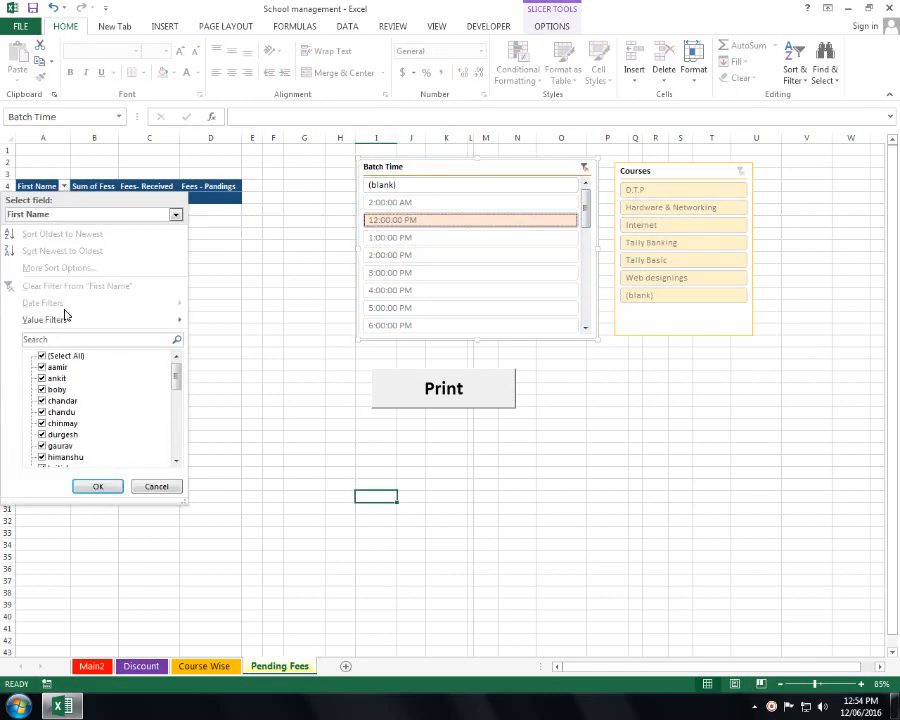
click(98, 486)
click(252, 281)
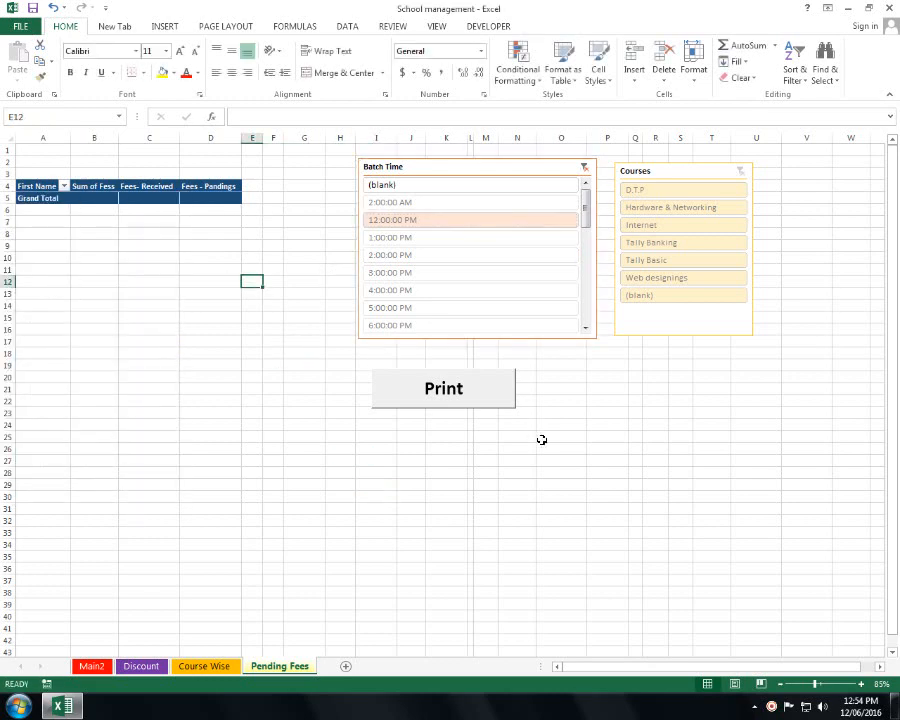
click(620, 392)
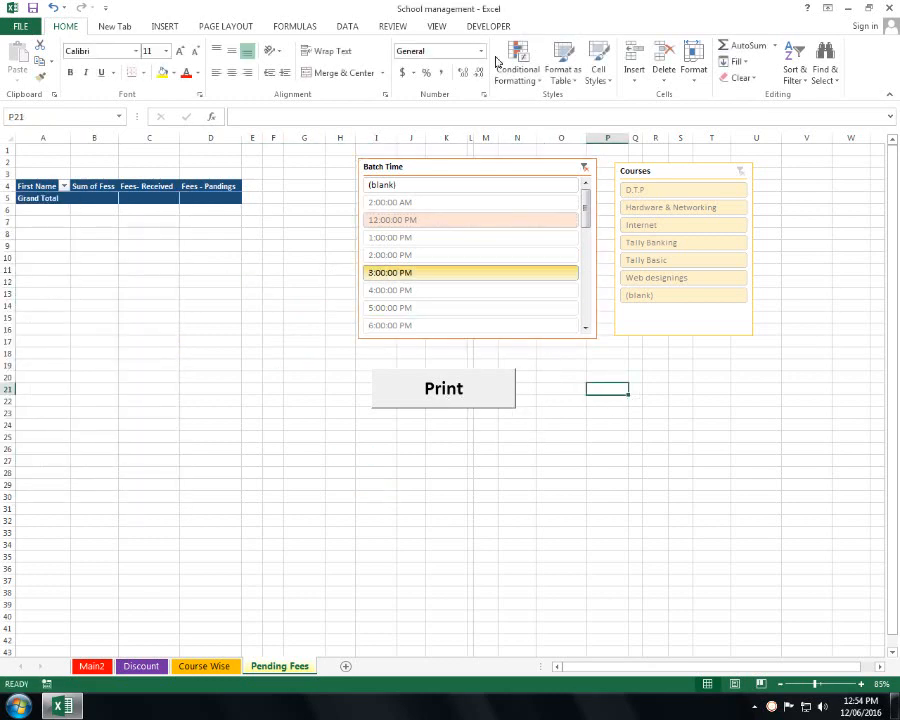
click(430, 29)
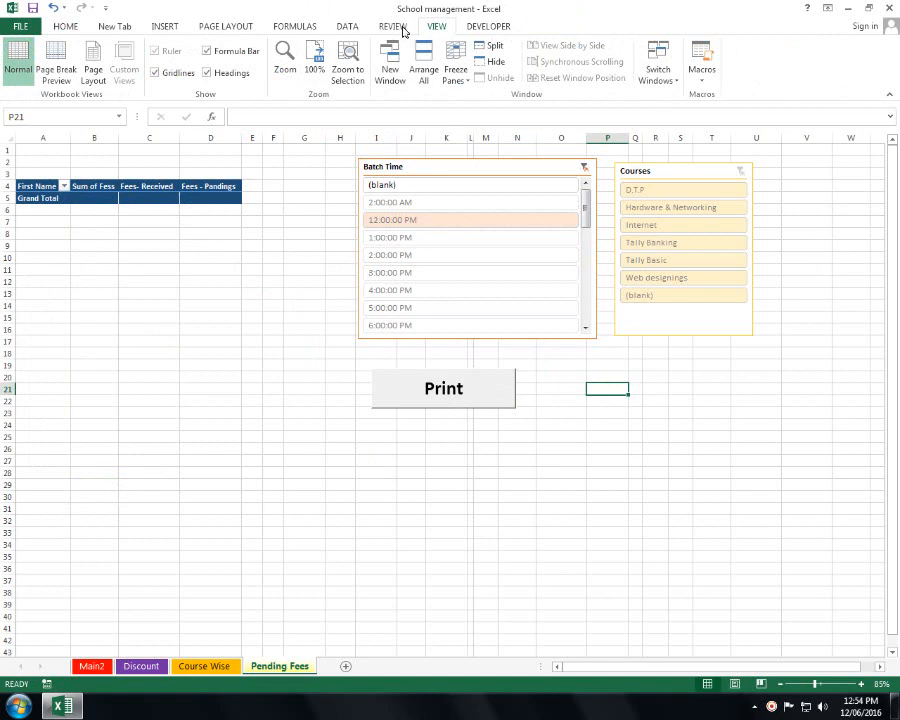
click(393, 27)
click(347, 27)
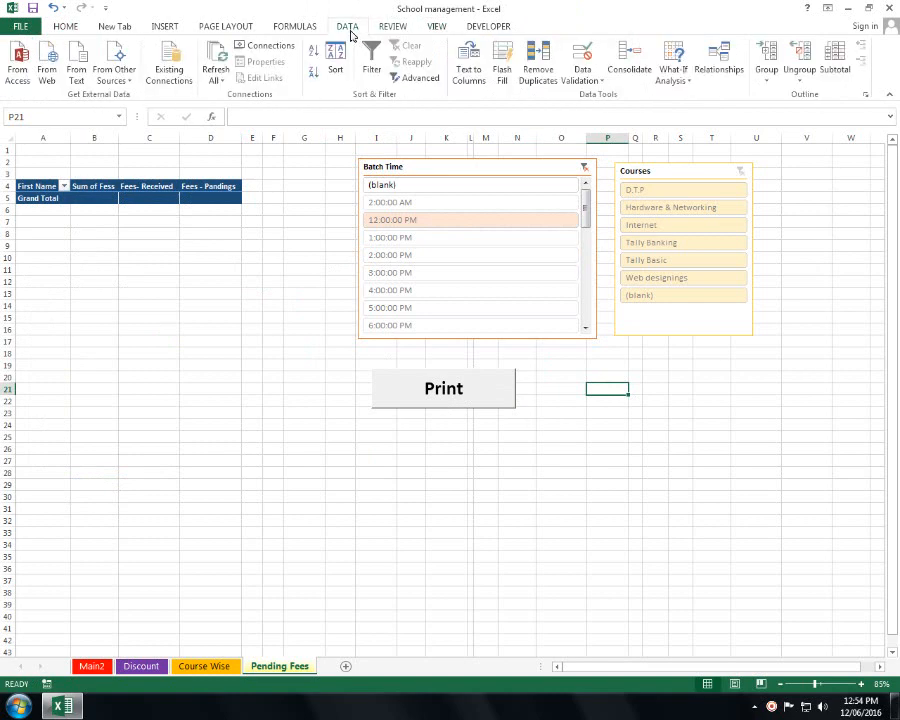
- Refresh All workbook data so the pivot shows 5200 fees, 1500 received, 3700 pending
click(210, 60)
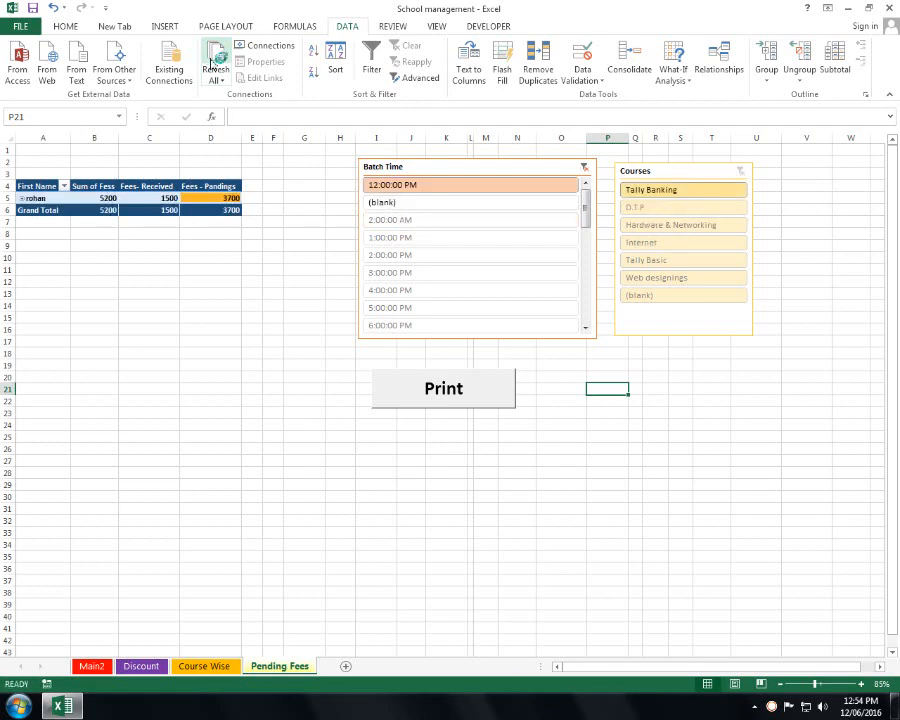
click(232, 281)
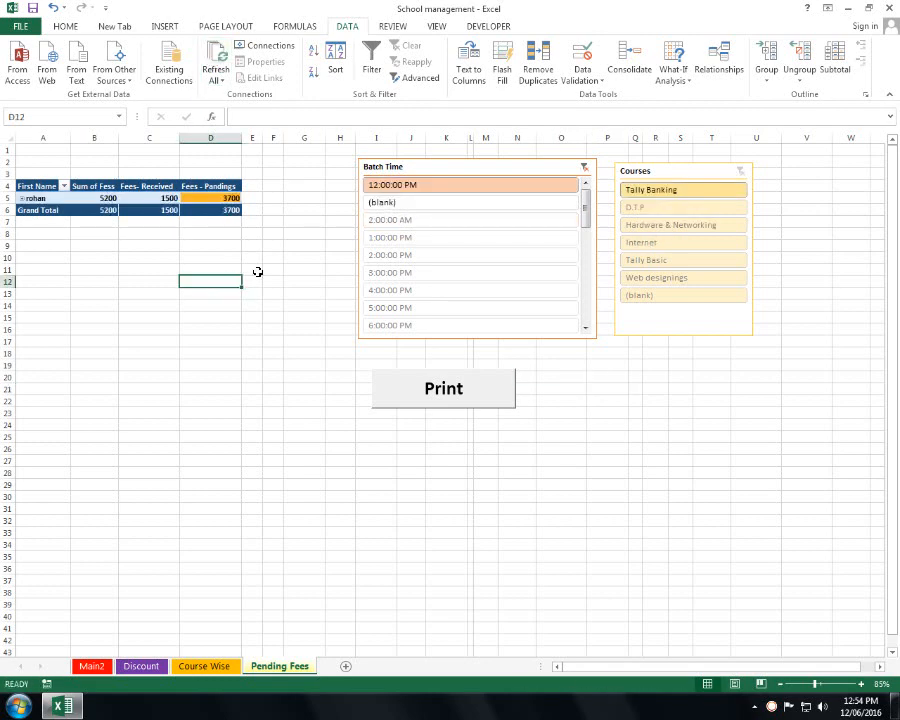
click(216, 78)
click(232, 93)
- Clear the Batch Time filter, limit Courses to (blank) and Tally Banking, then go to Main2
click(268, 329)
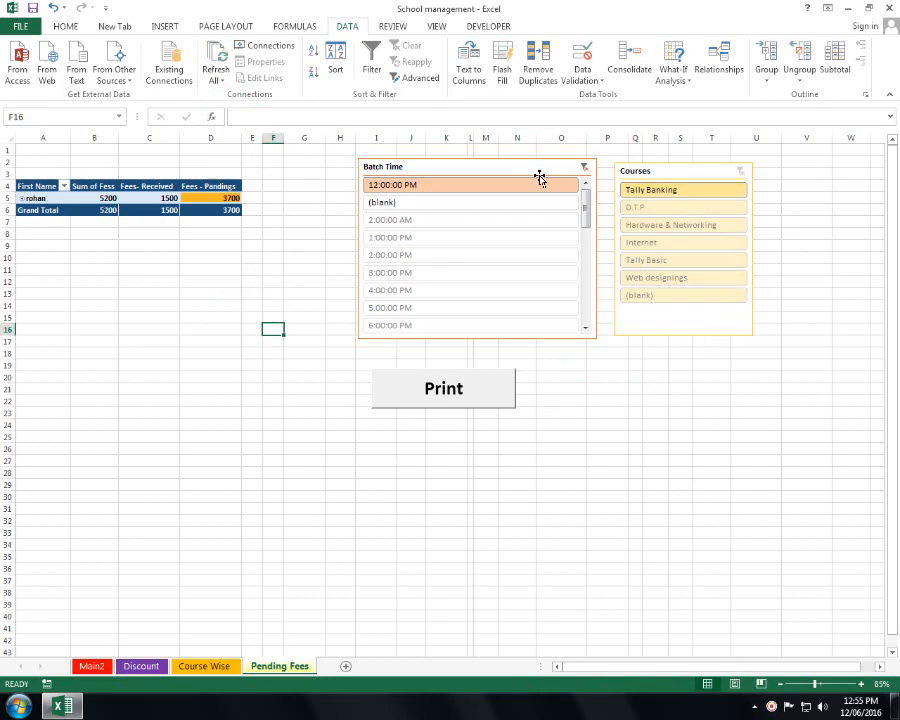
ctrl+click(500, 200)
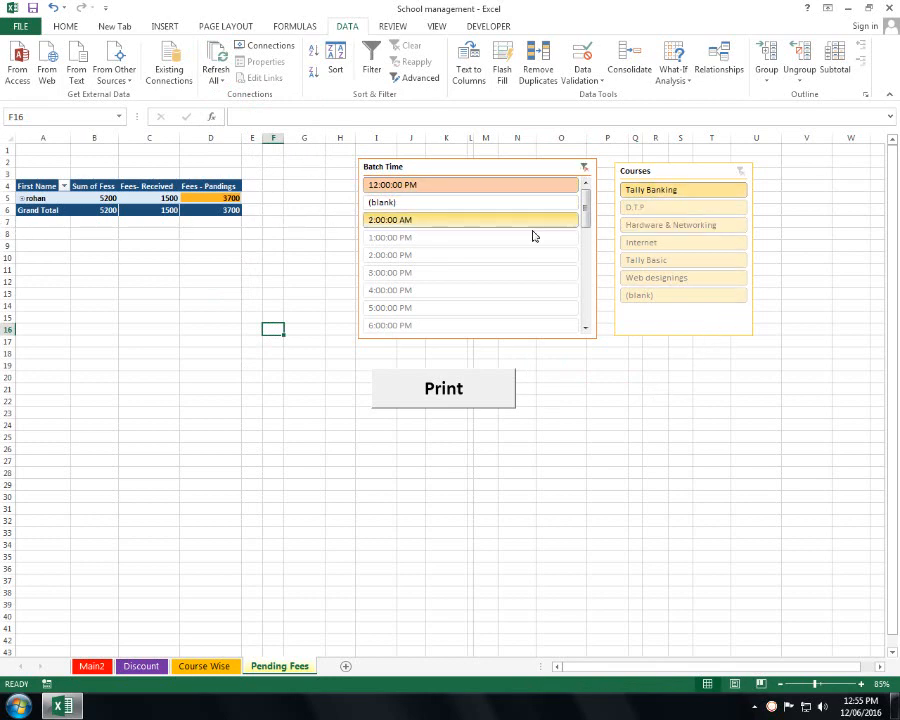
click(584, 167)
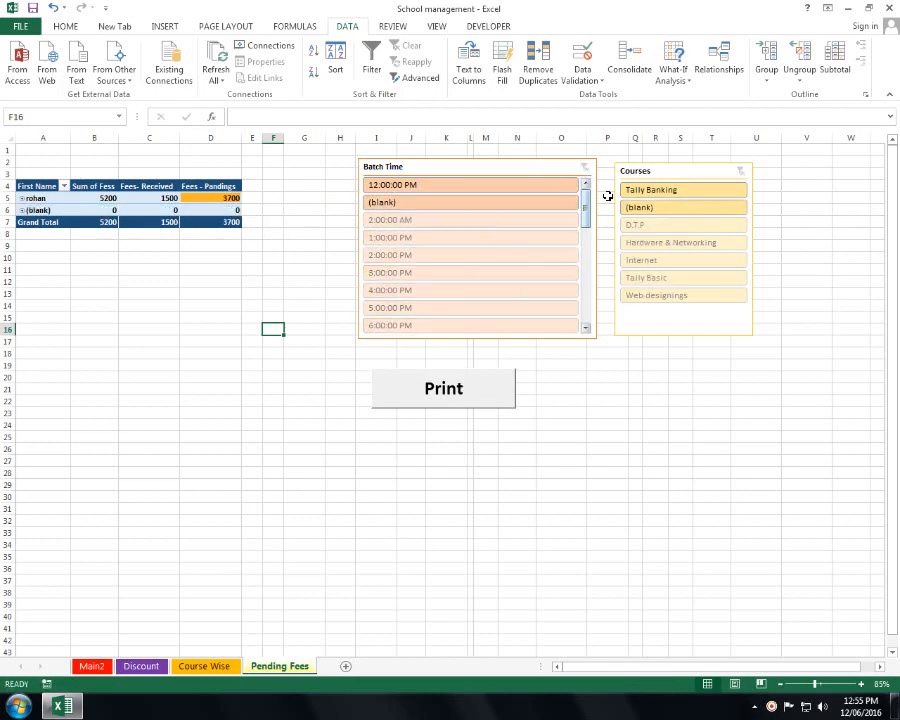
click(658, 297)
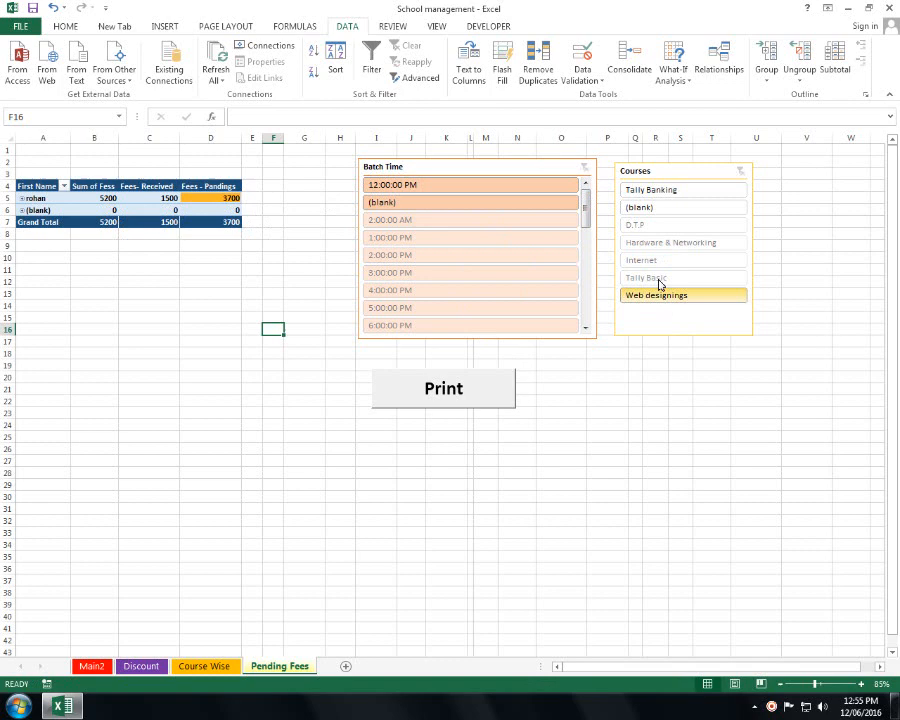
click(667, 190)
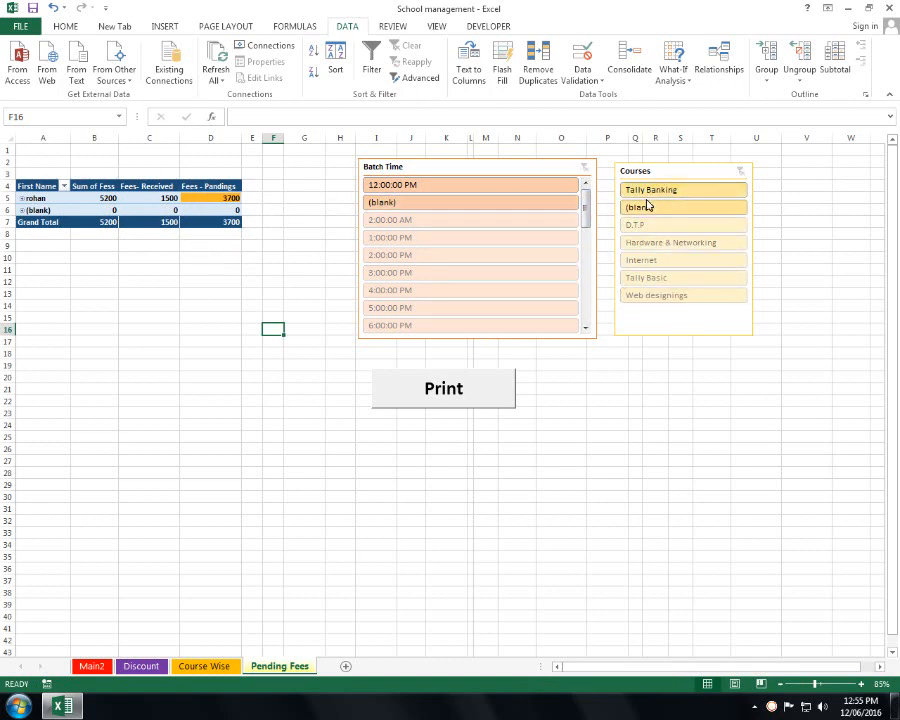
click(743, 177)
click(645, 207)
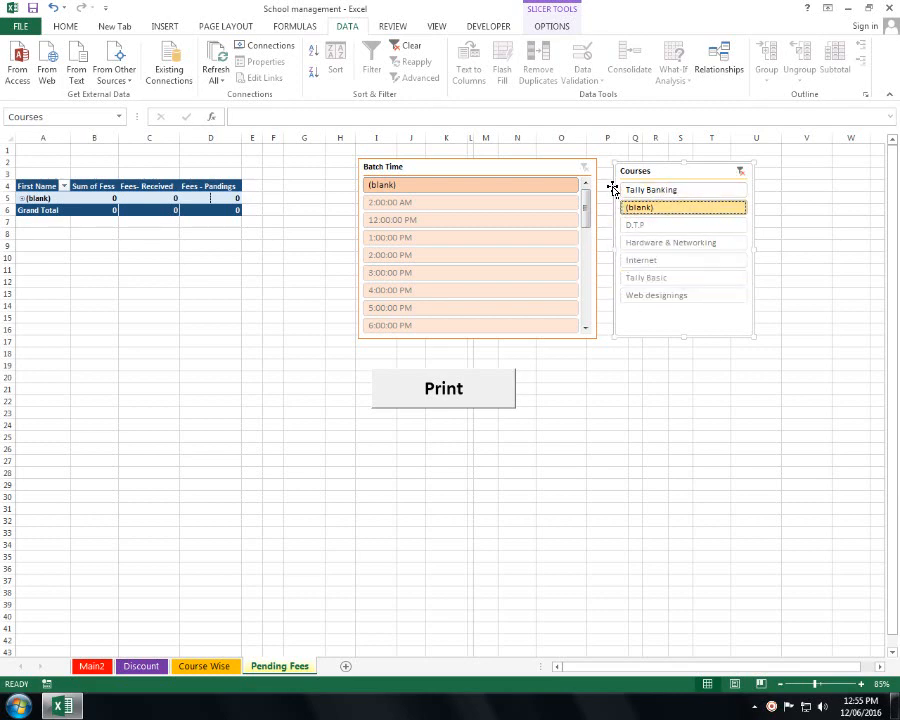
ctrl+click(646, 192)
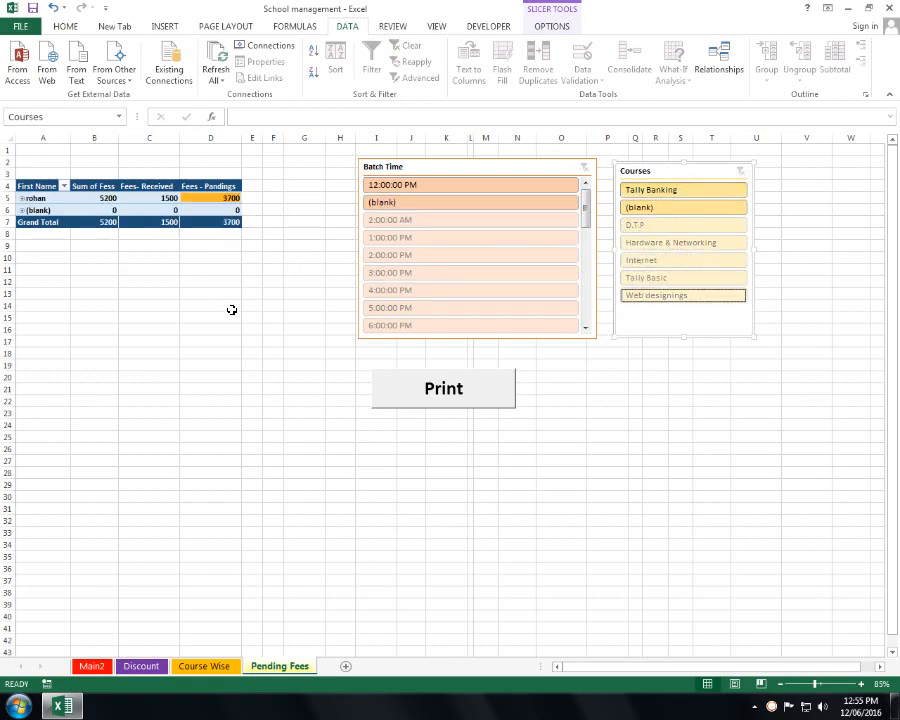
click(92, 666)
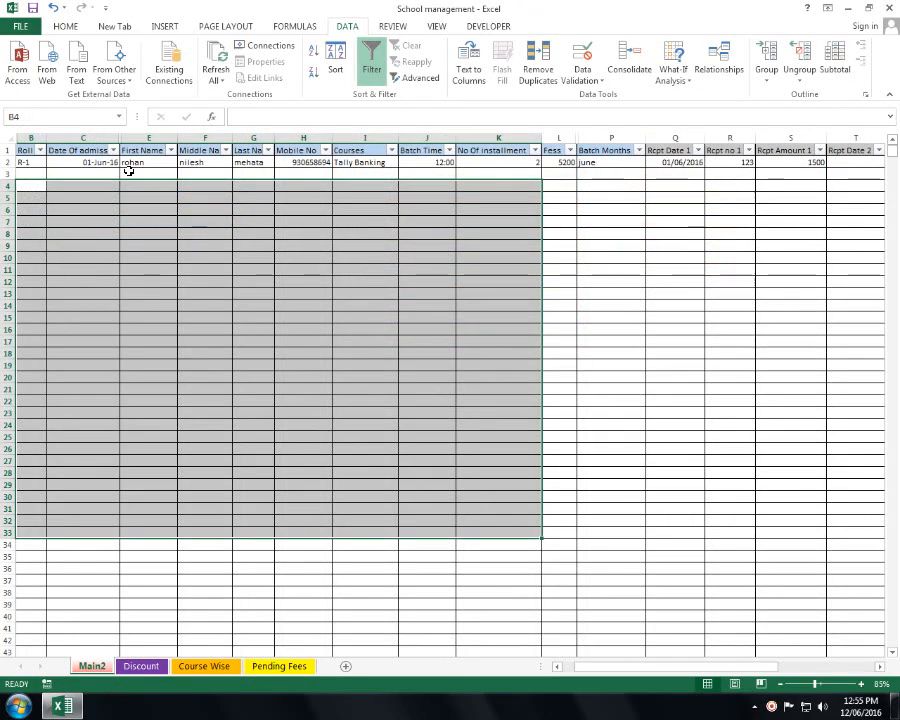
- Enter roll number R-2 in B3 and admission date 01-Jul-16 for the second student
click(31, 174)
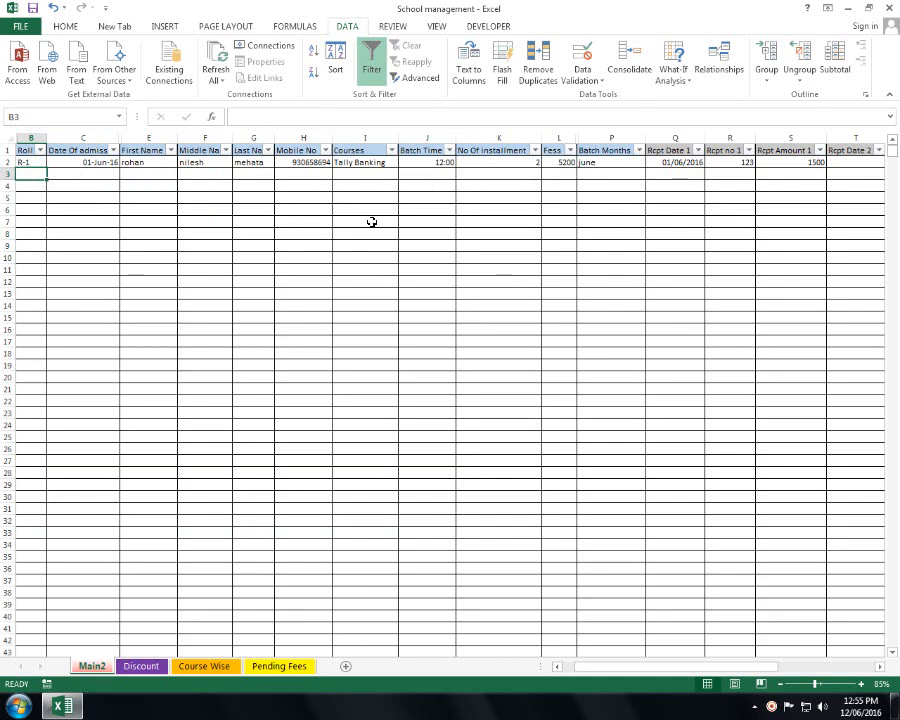
text(r-1)
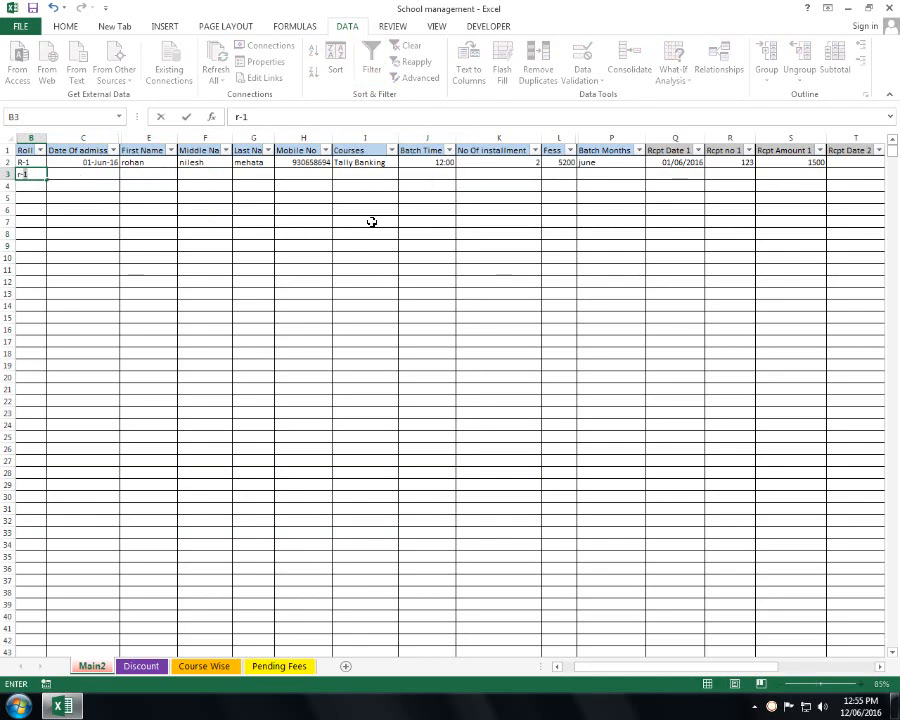
key(BackSpace)
text(2)
key(Tab)
double_click(20, 173)
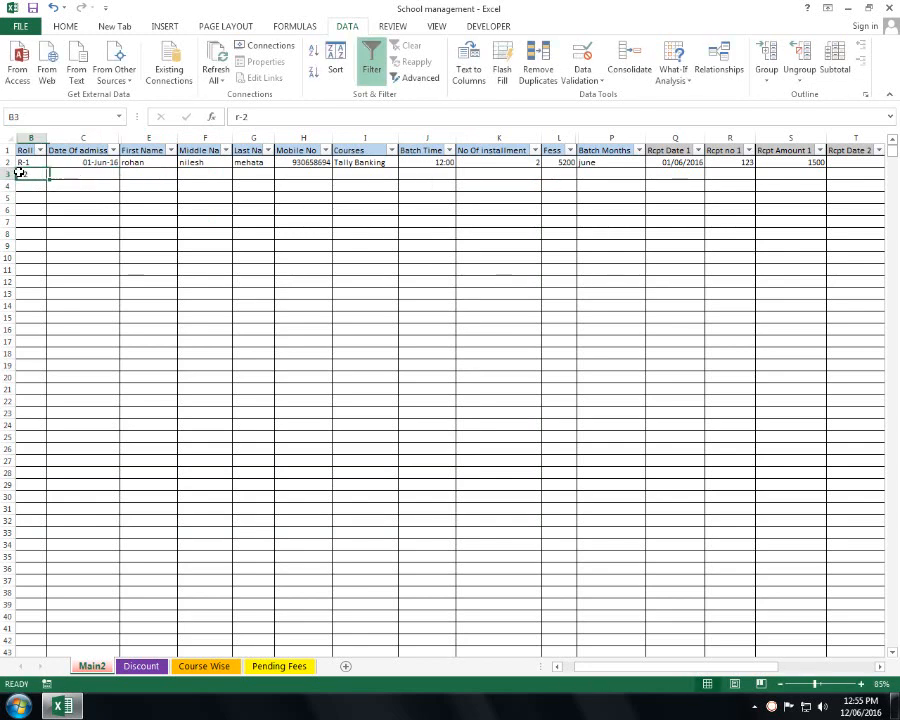
text(R)
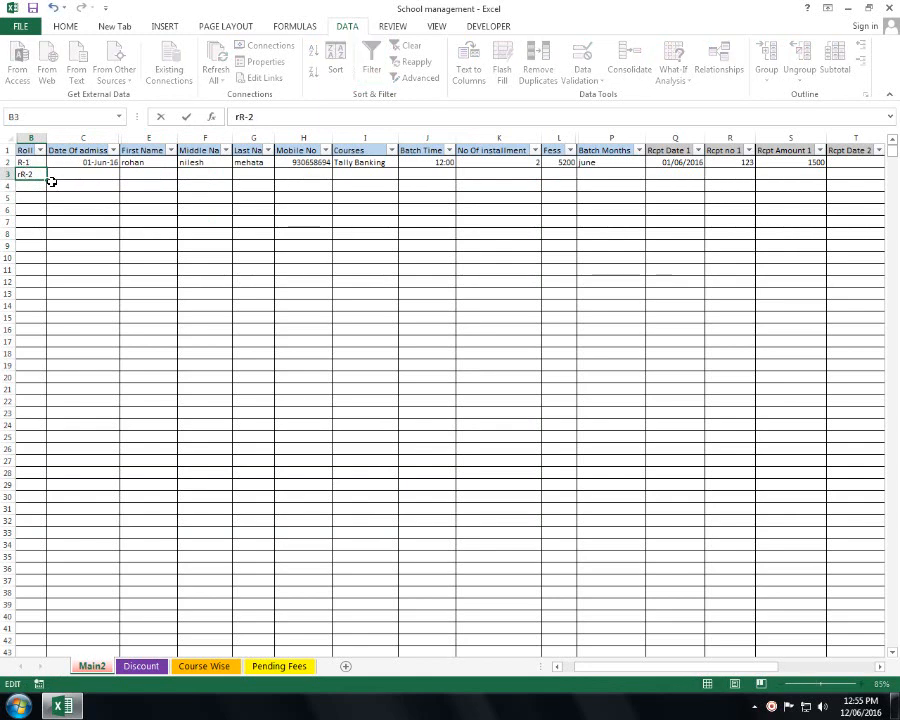
key(BackSpace)
key(BackSpace)
text(R)
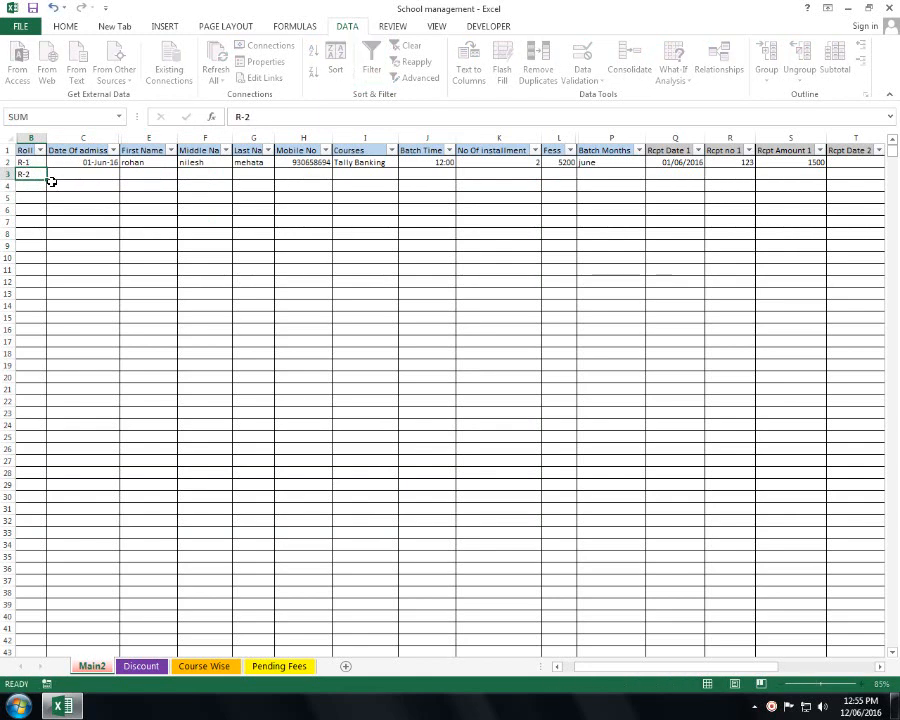
key(Tab)
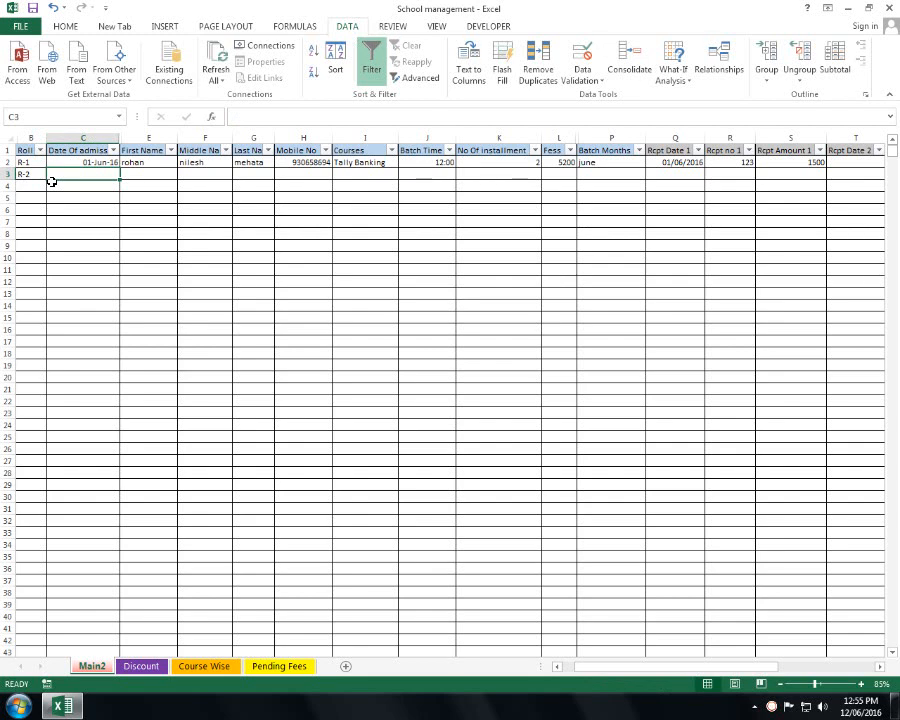
text(1-7)
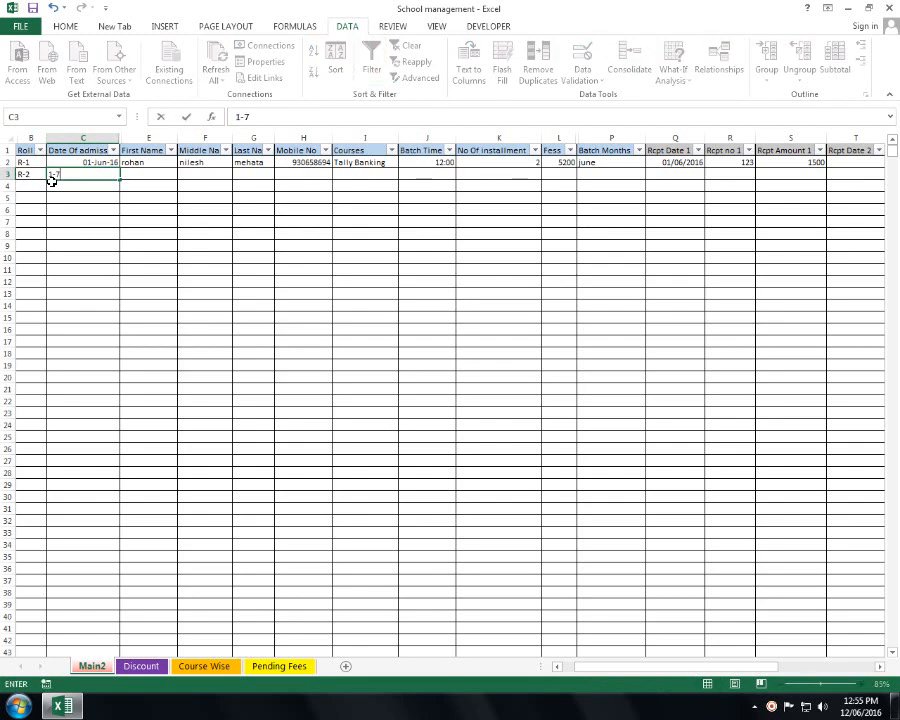
text(-2016)
key(Tab)
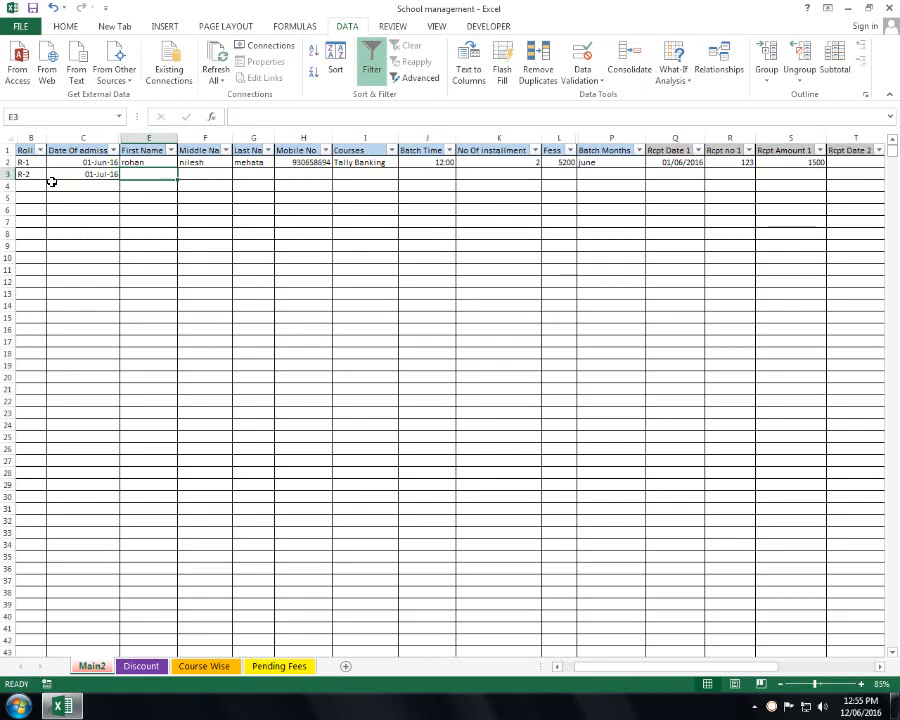
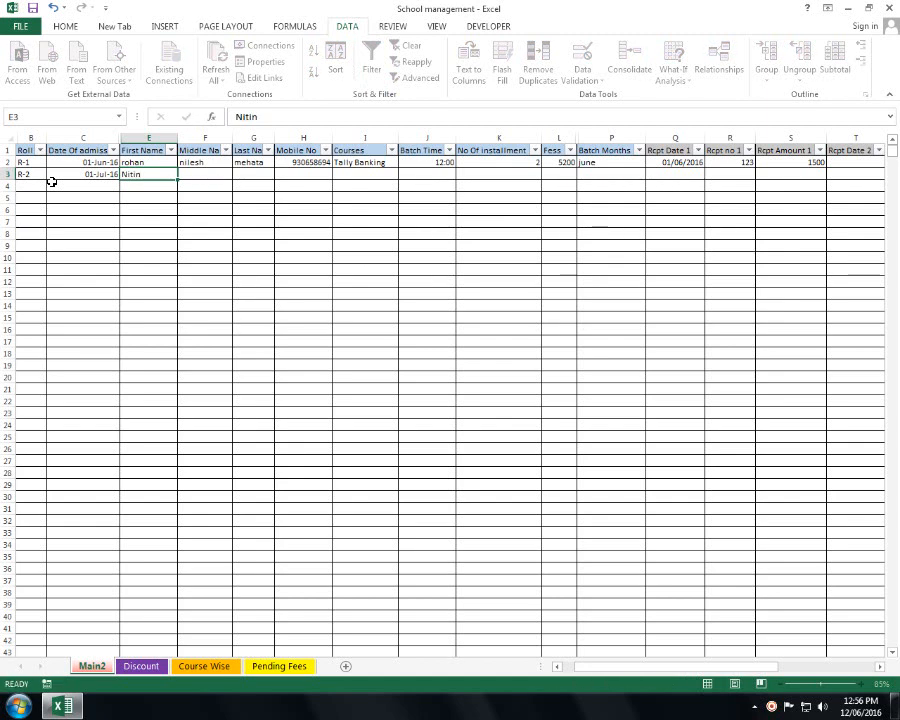
- Type the student's first, middle and last names and mobile number across row 3
key(Tab)
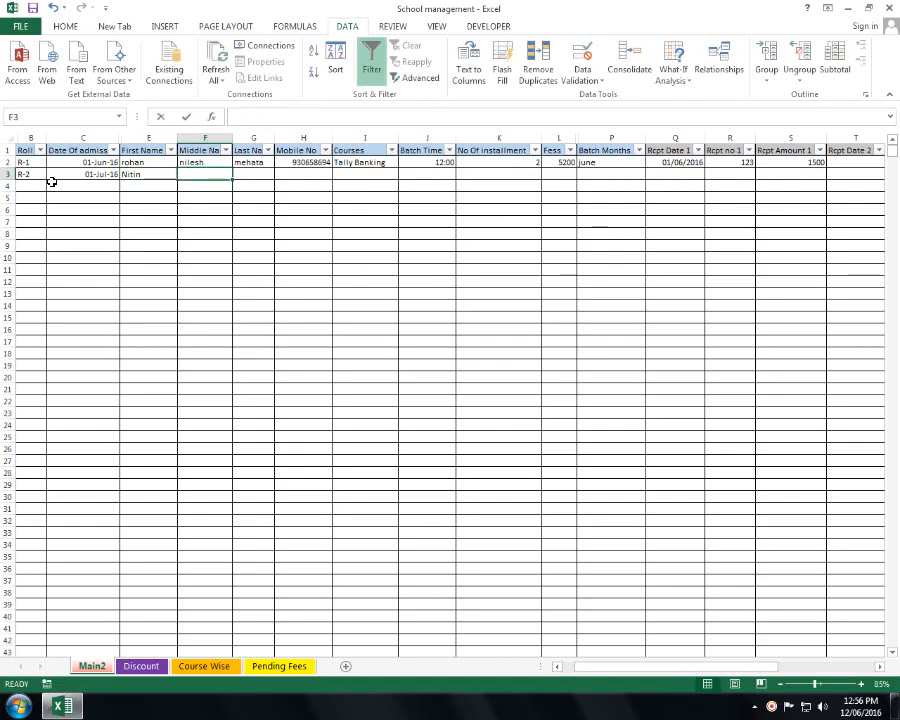
key(Tab)
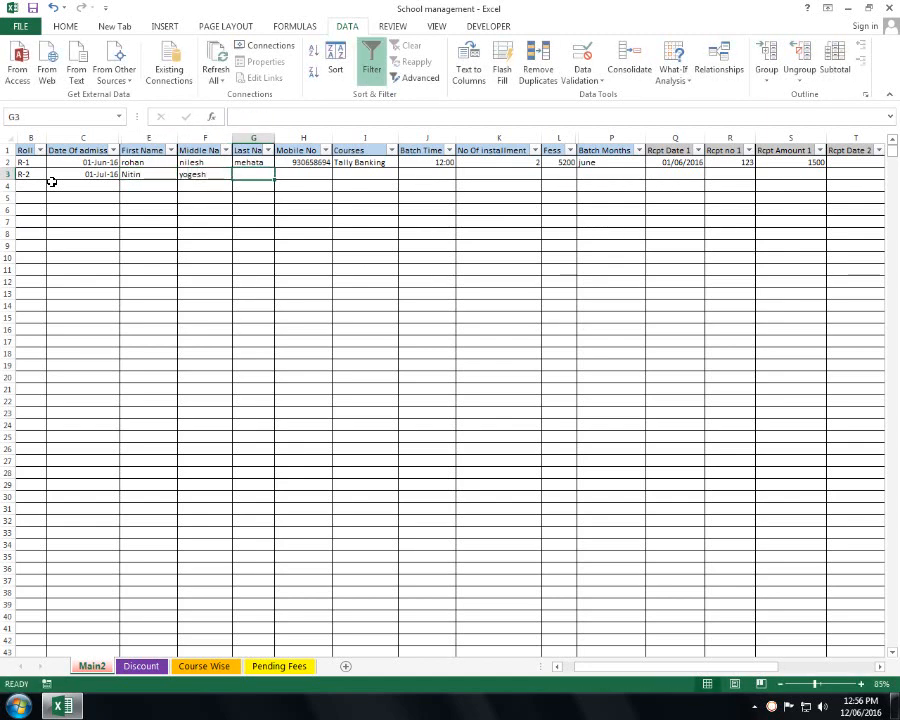
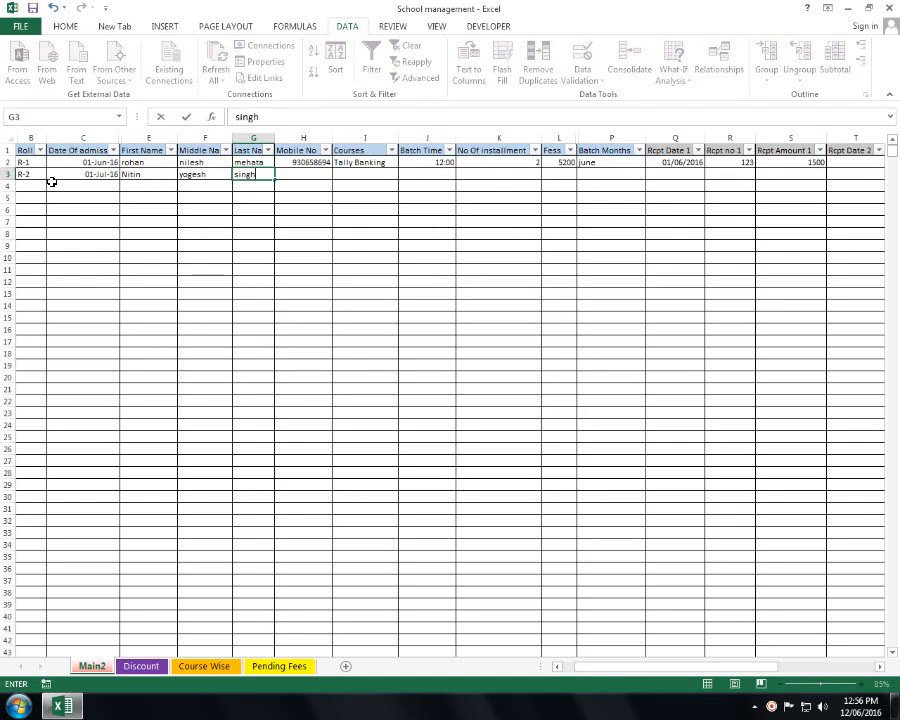
key(Tab)
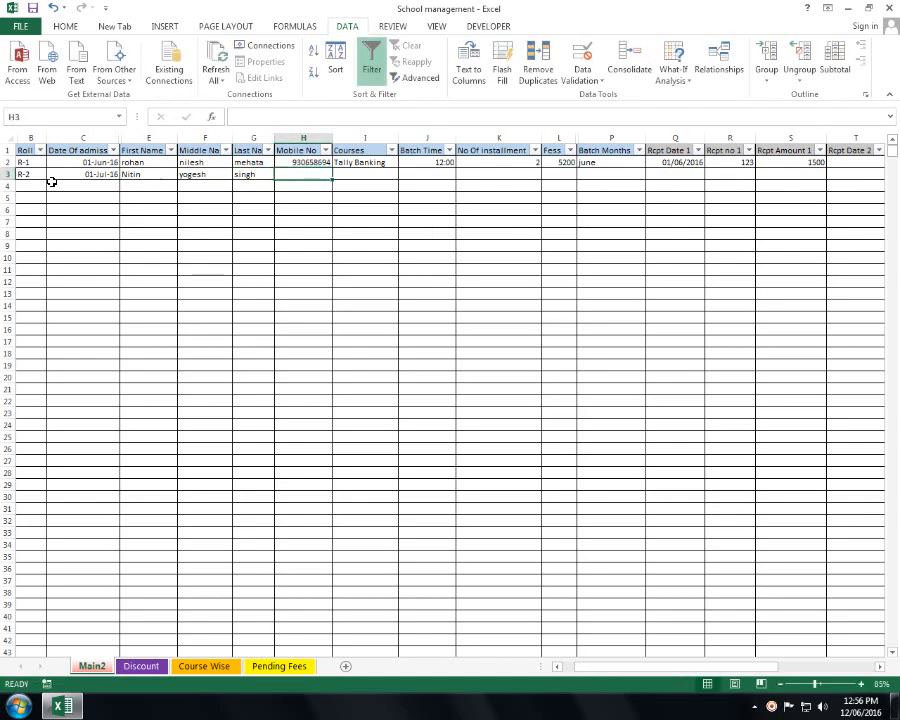
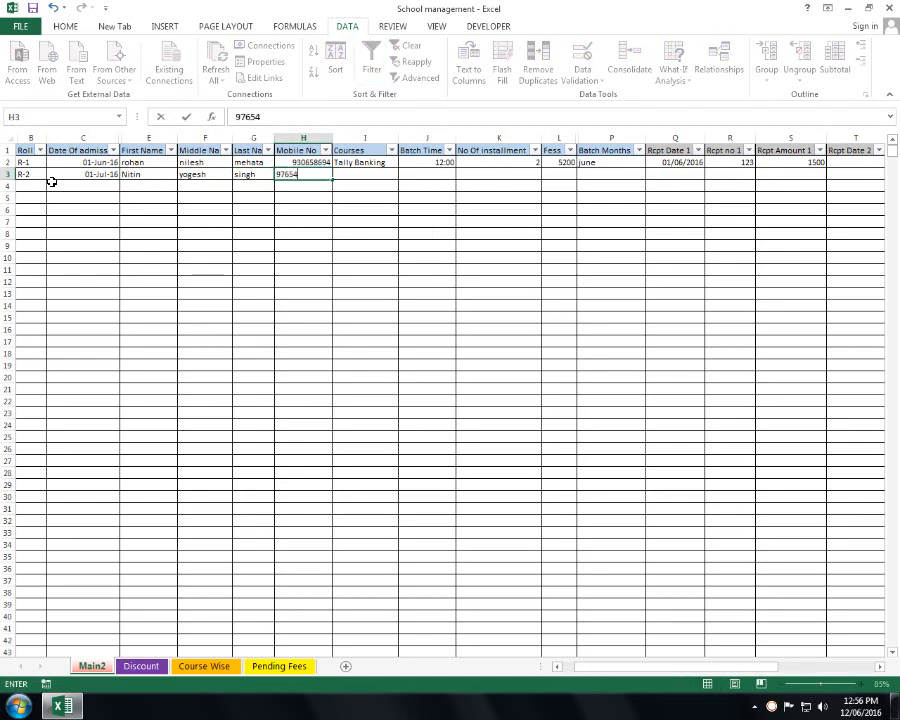
key(Tab)
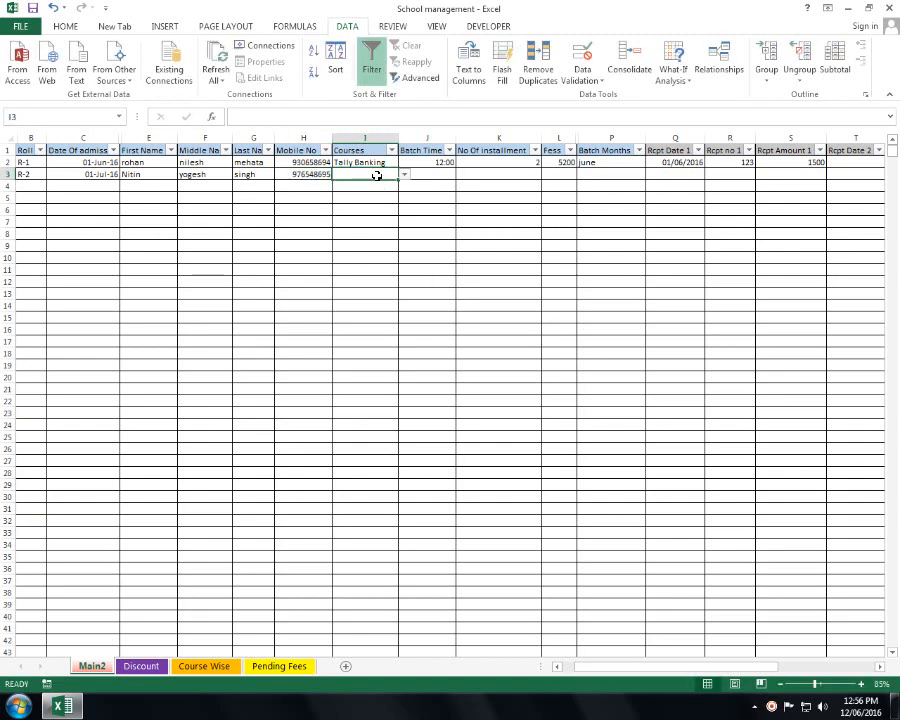
- Choose Hardware & Networking as row 3's course and autofit column I to show it
click(404, 174)
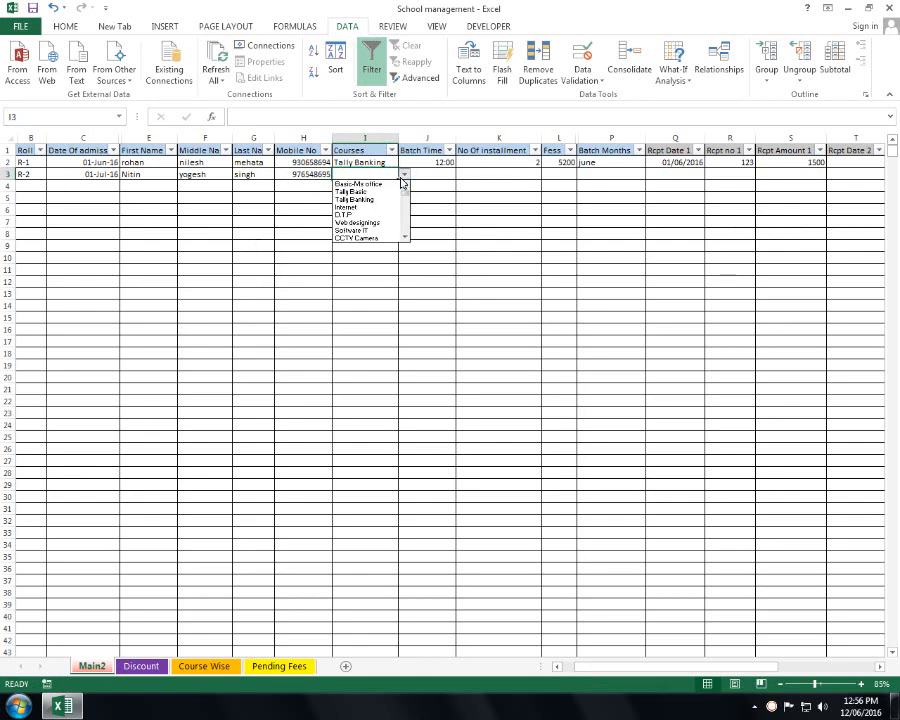
click(406, 239)
scroll(406, 239, down, 4)
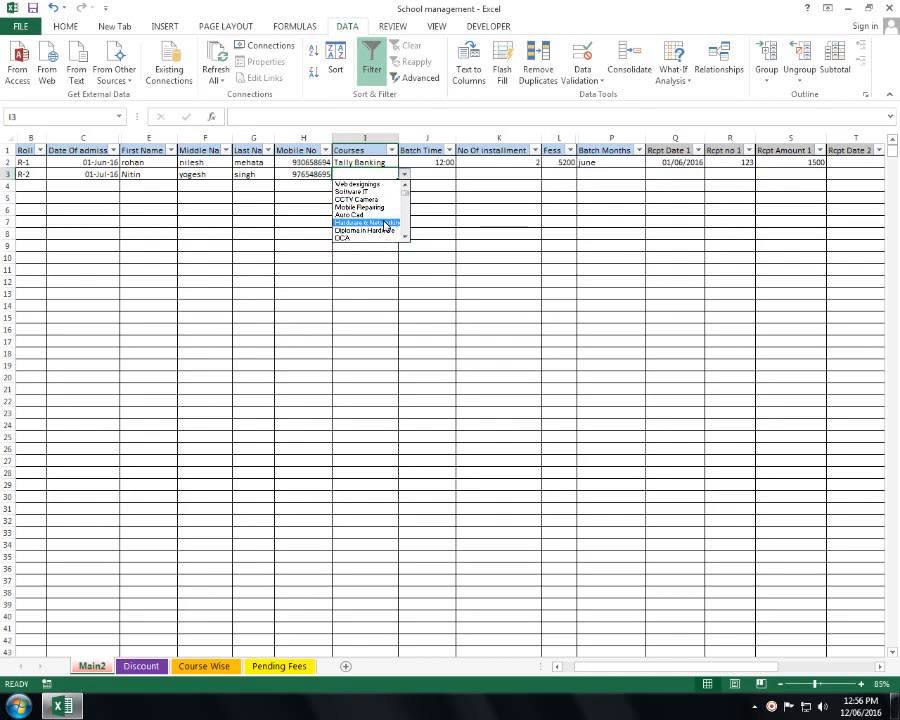
click(390, 226)
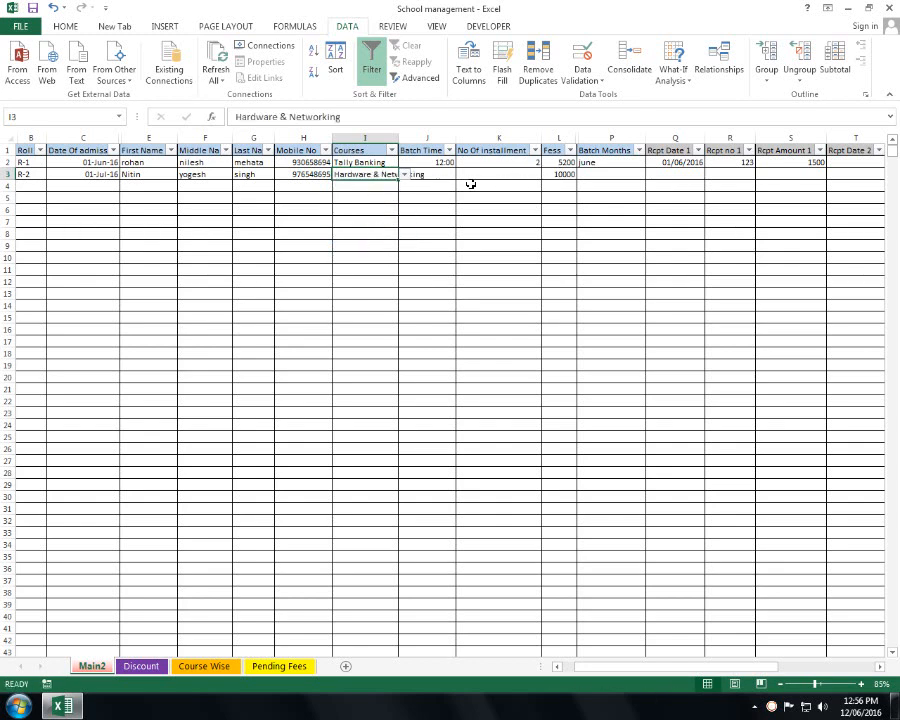
double_click(398, 137)
click(393, 136)
- Enter batch time 5:00, 3 instalments and batch month july for R-2
click(458, 174)
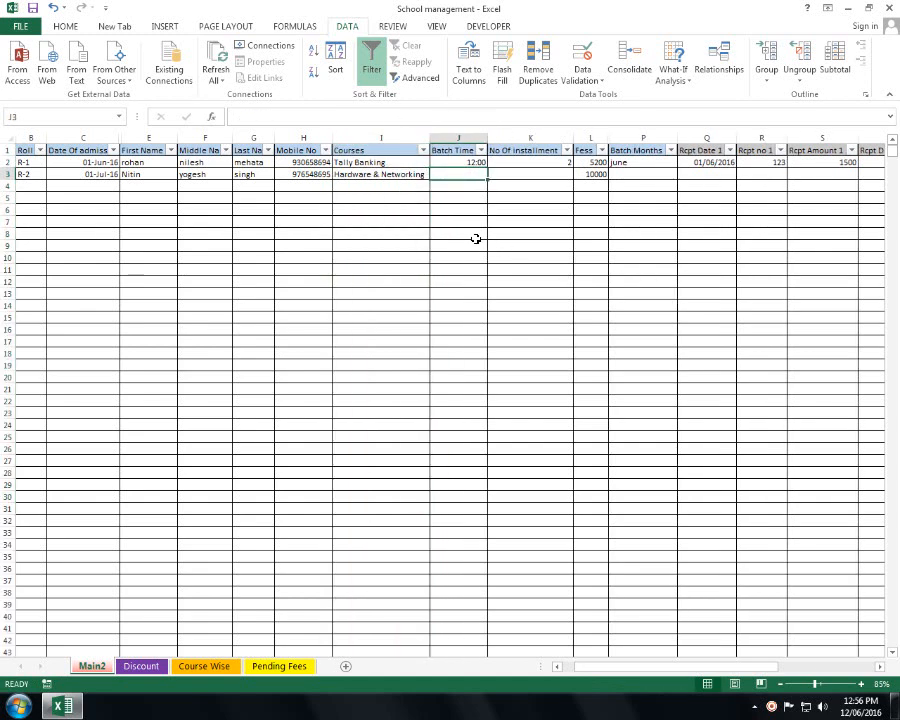
text(5)
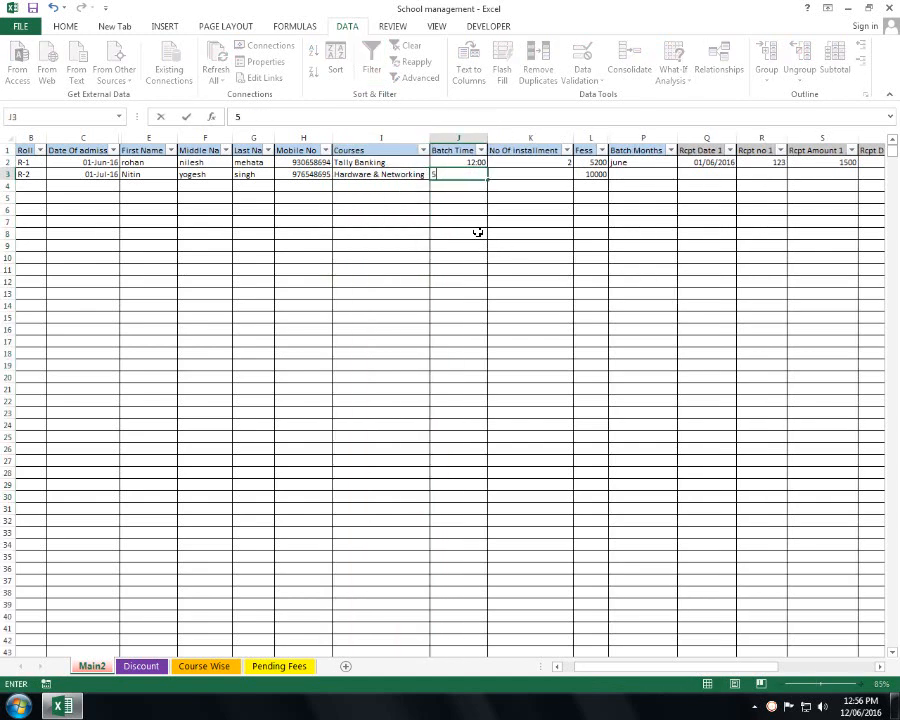
text(:00)
key(Tab)
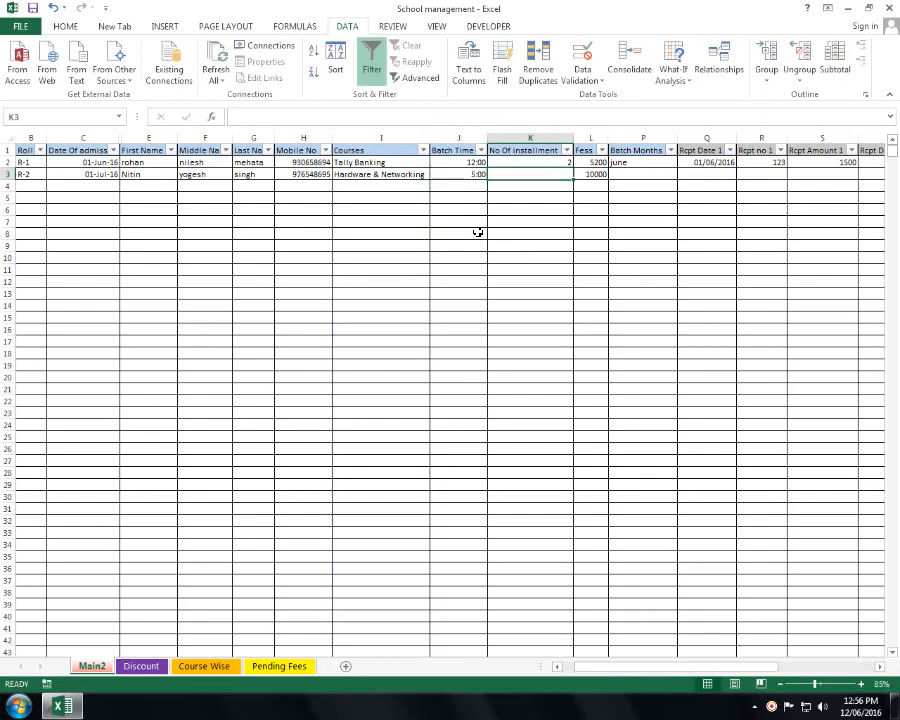
text(3)
key(Tab)
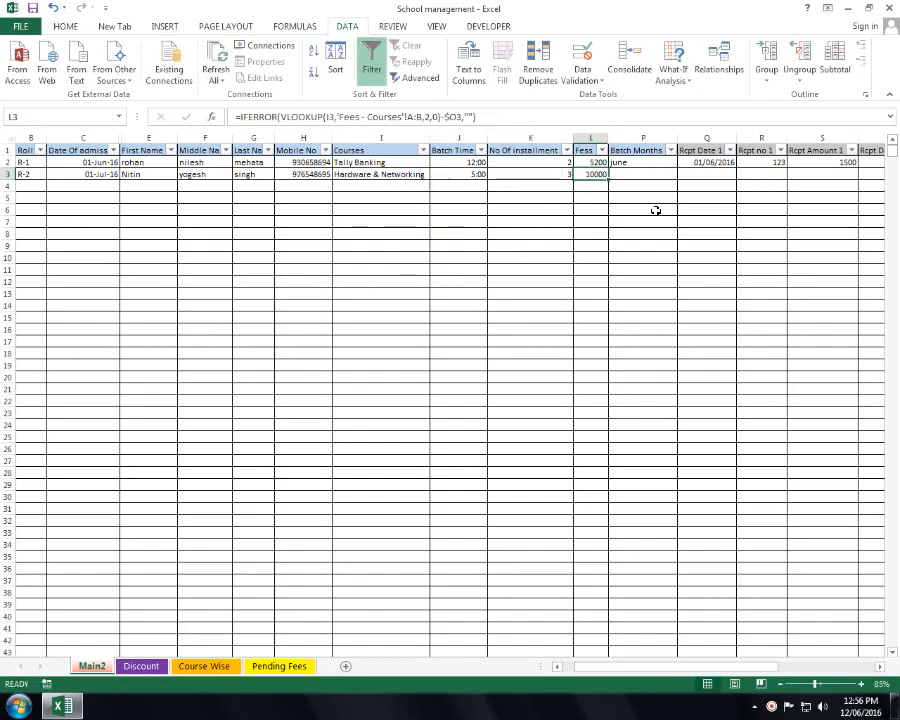
click(650, 175)
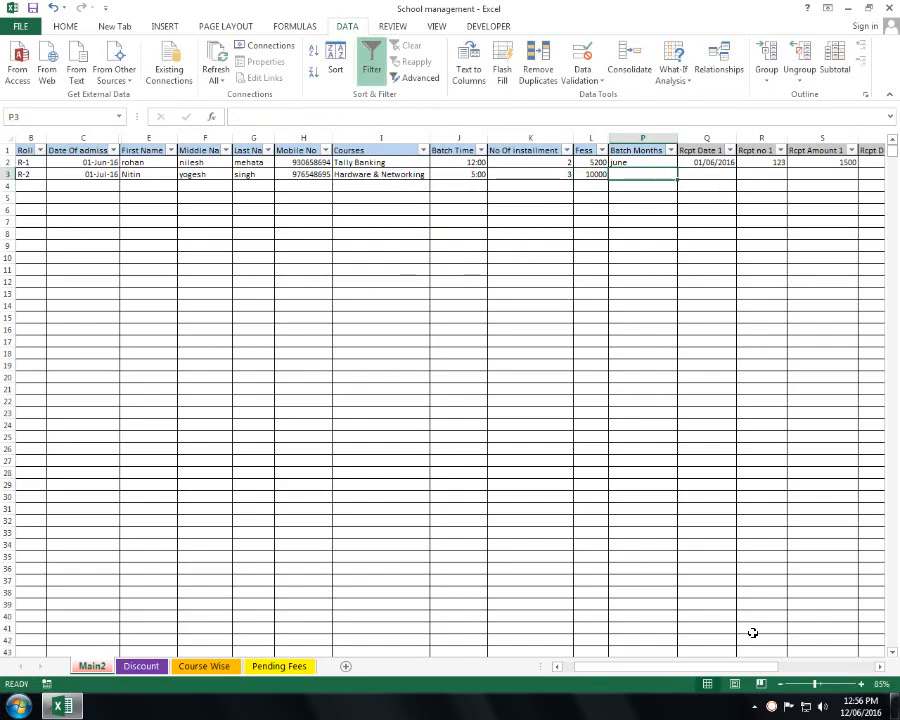
drag(737, 667, 804, 673)
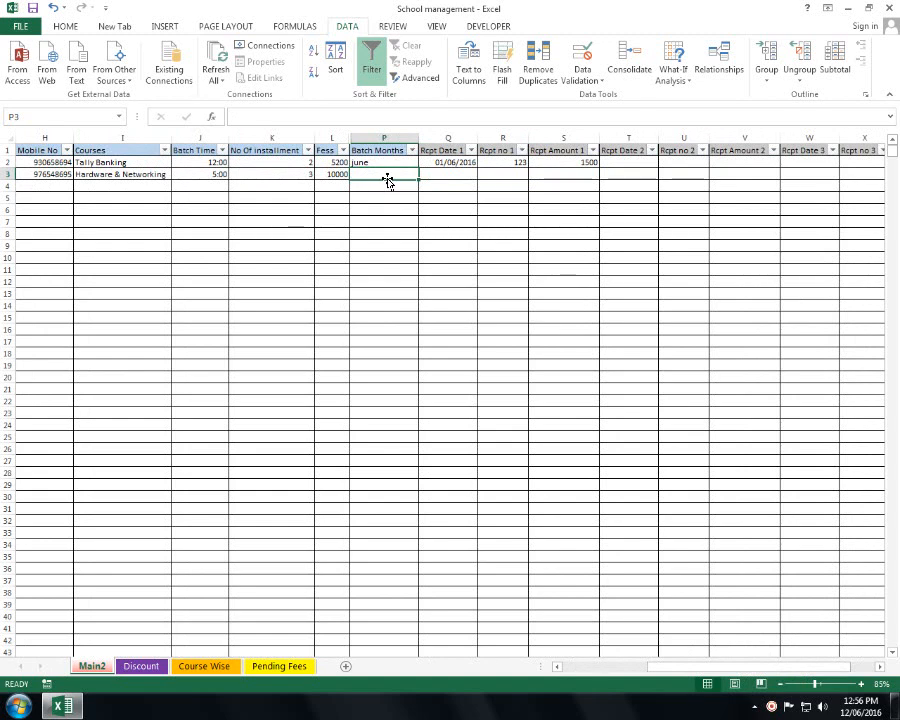
text(june)
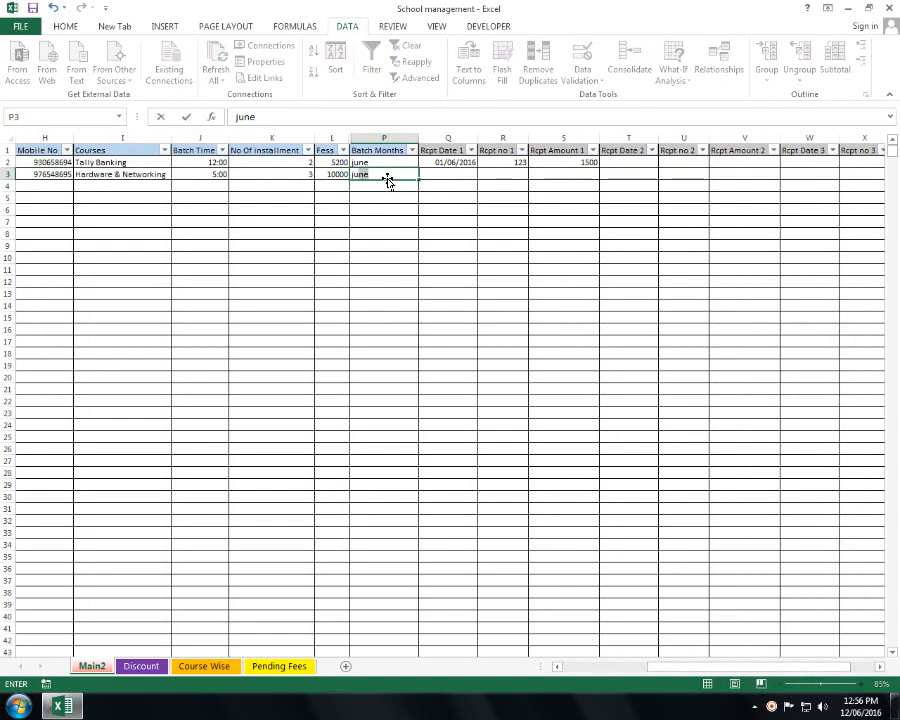
key(BackSpace)
key(BackSpace)
text(ly)
key(Tab)
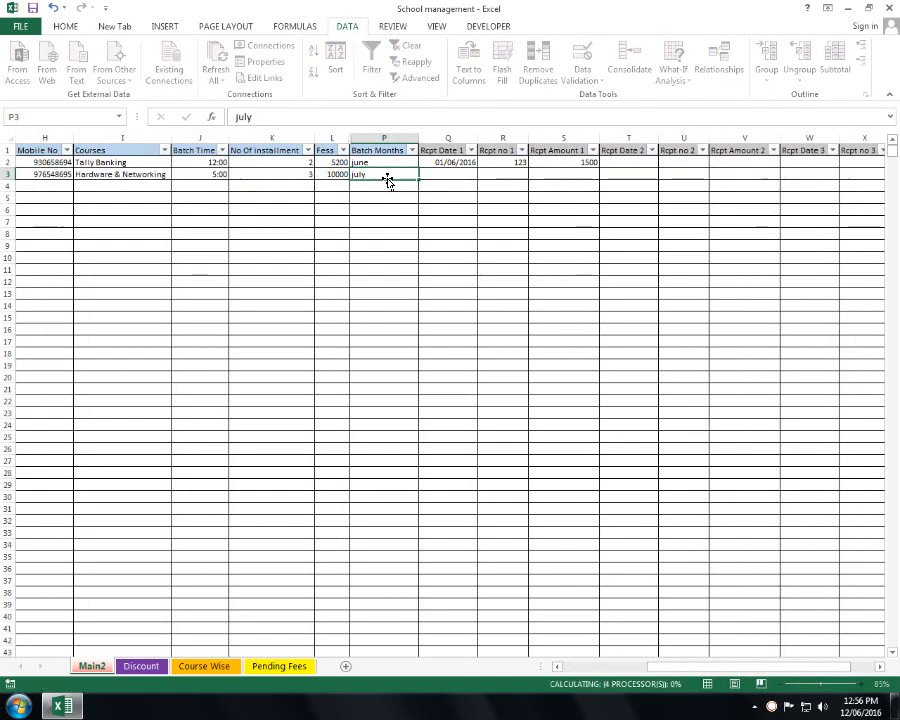
right_click(772, 707)
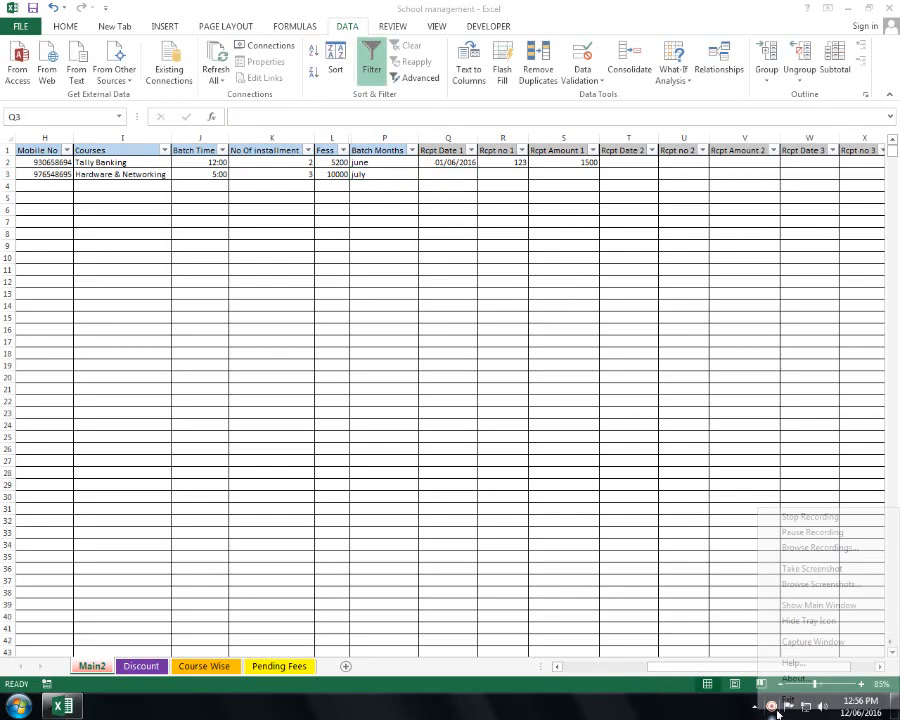
click(790, 534)
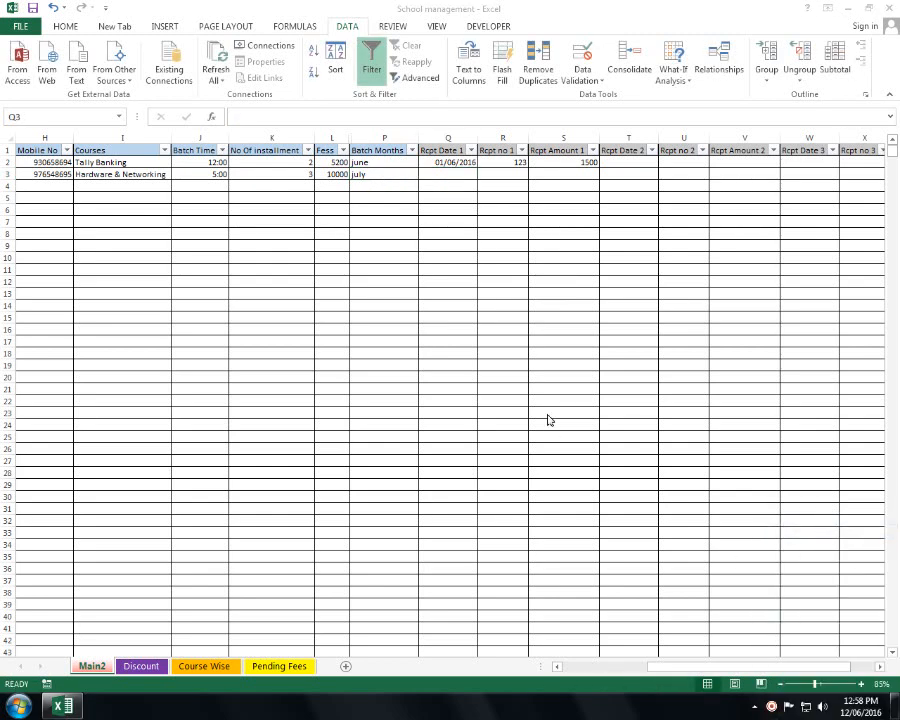
- Record the first receipt: date 01/07/2016, its receipt number, and amount 3000
click(442, 172)
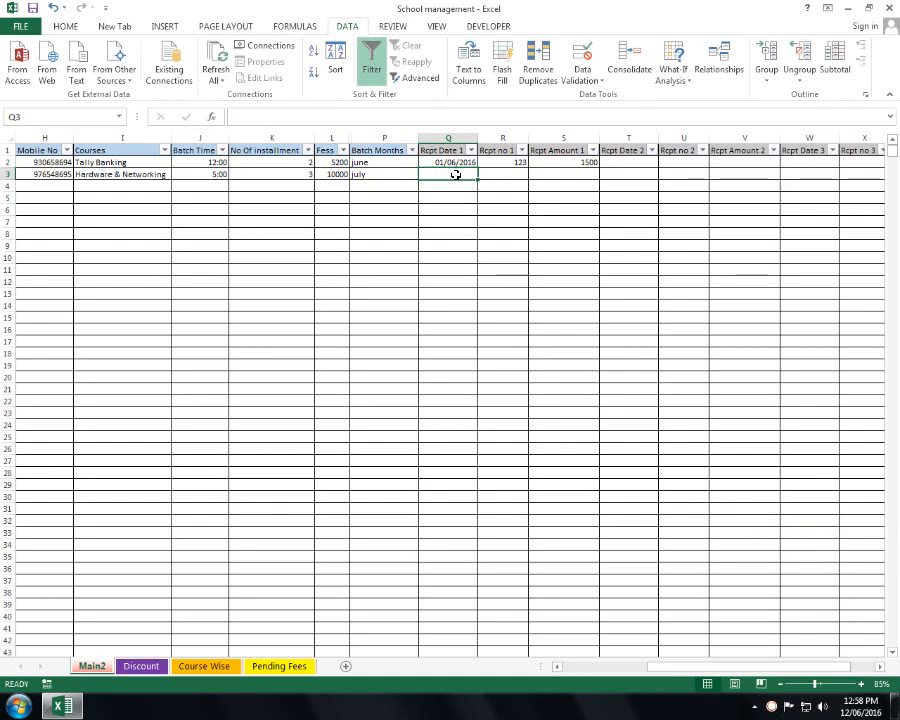
text(1)
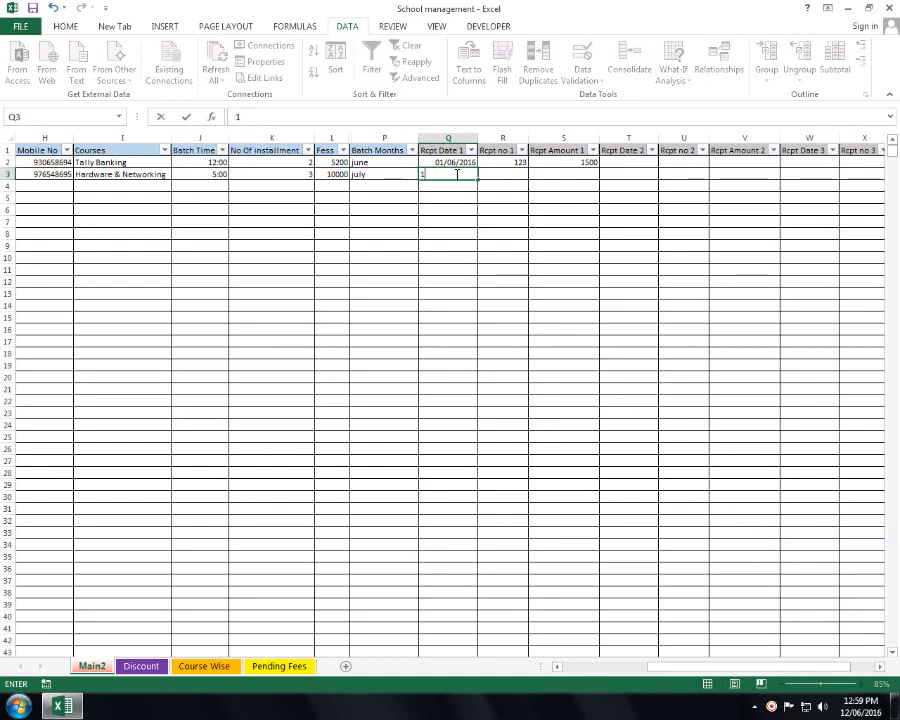
text(/7/2016)
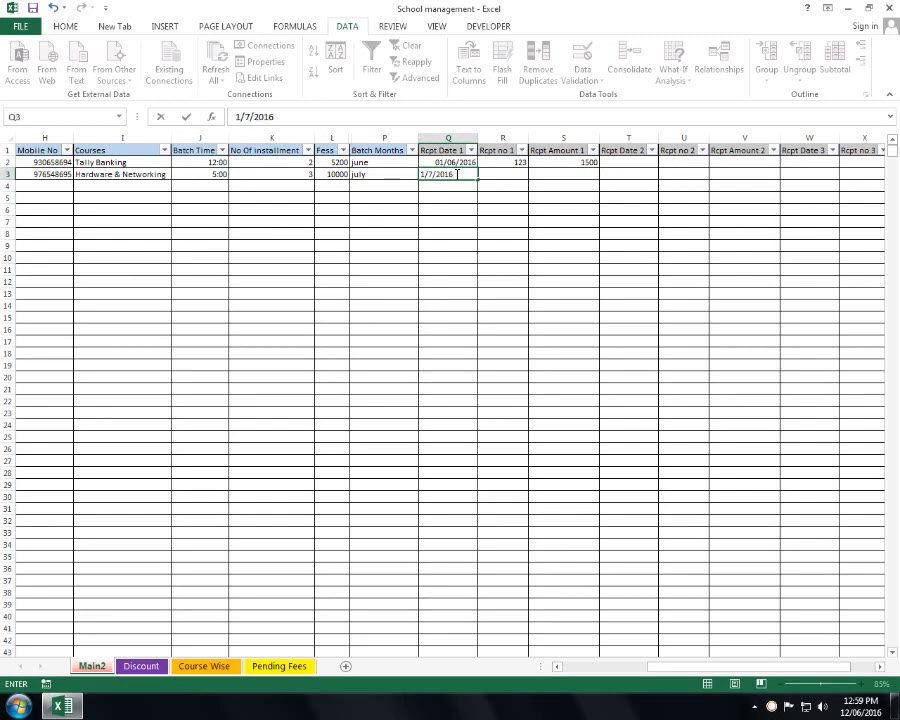
key(Tab)
text(1)
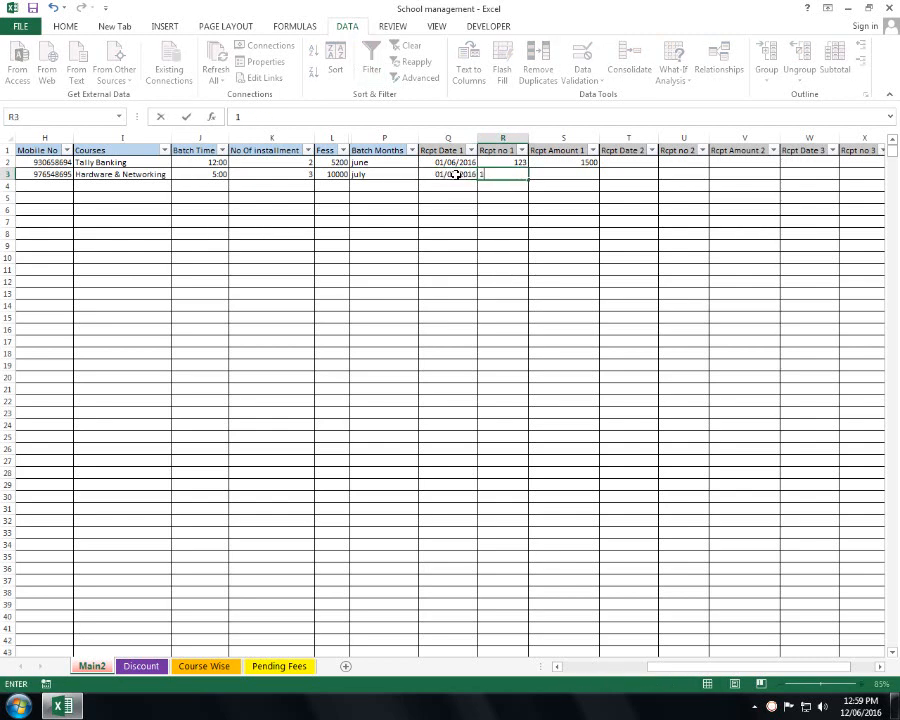
text(42)
key(Tab)
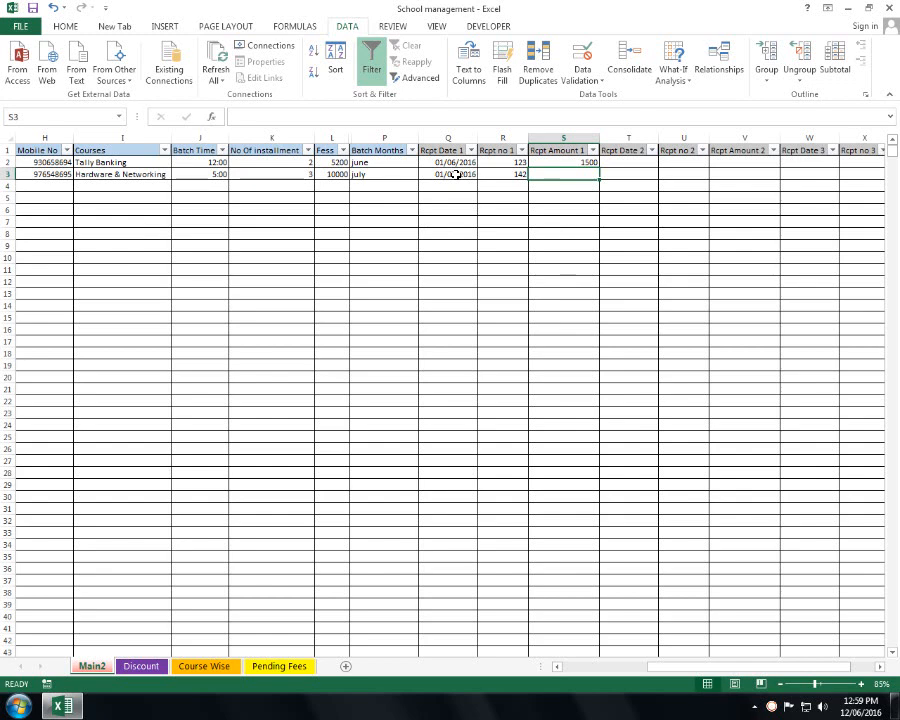
text(3000)
key(Return)
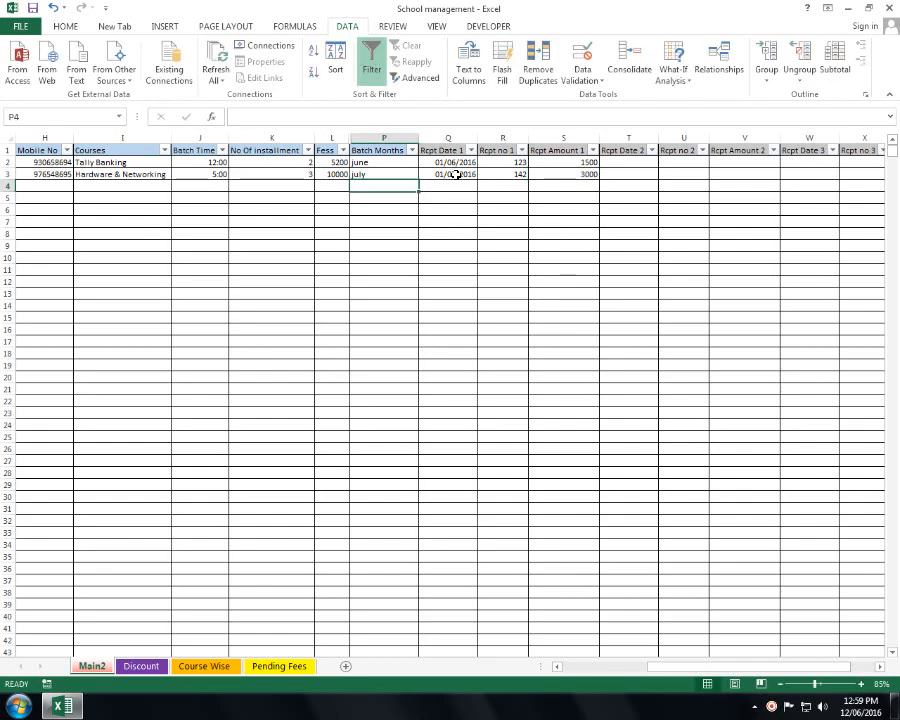
drag(466, 432, 10, 365)
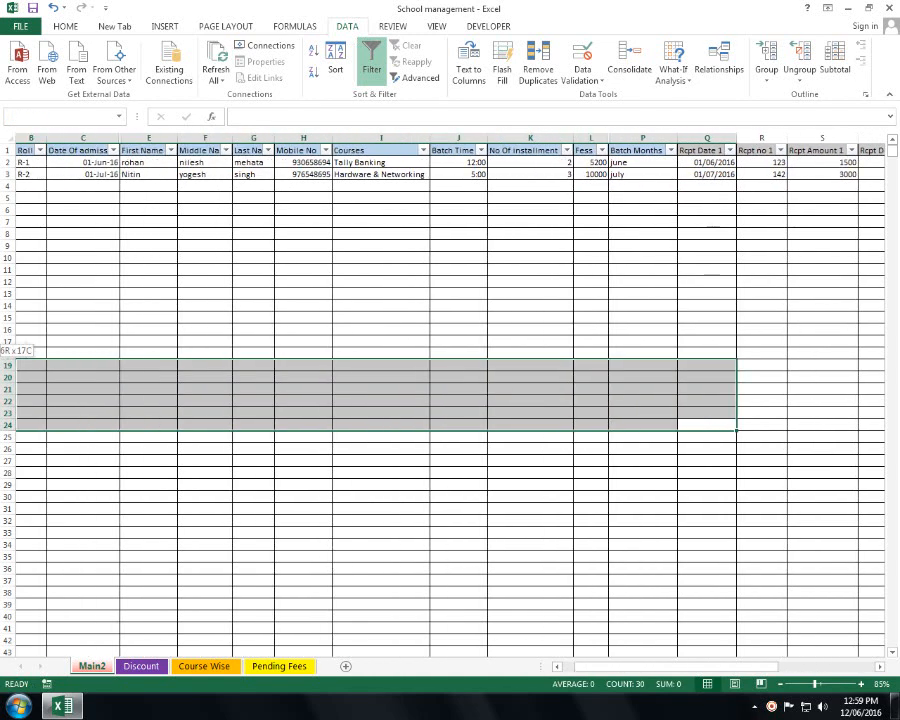
click(254, 341)
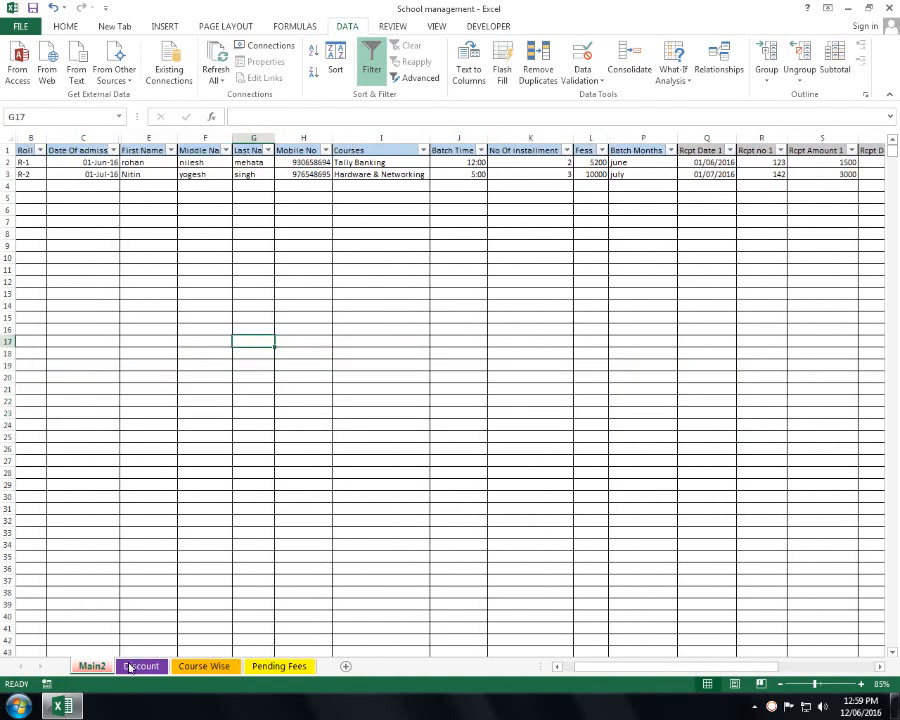
click(129, 667)
click(186, 666)
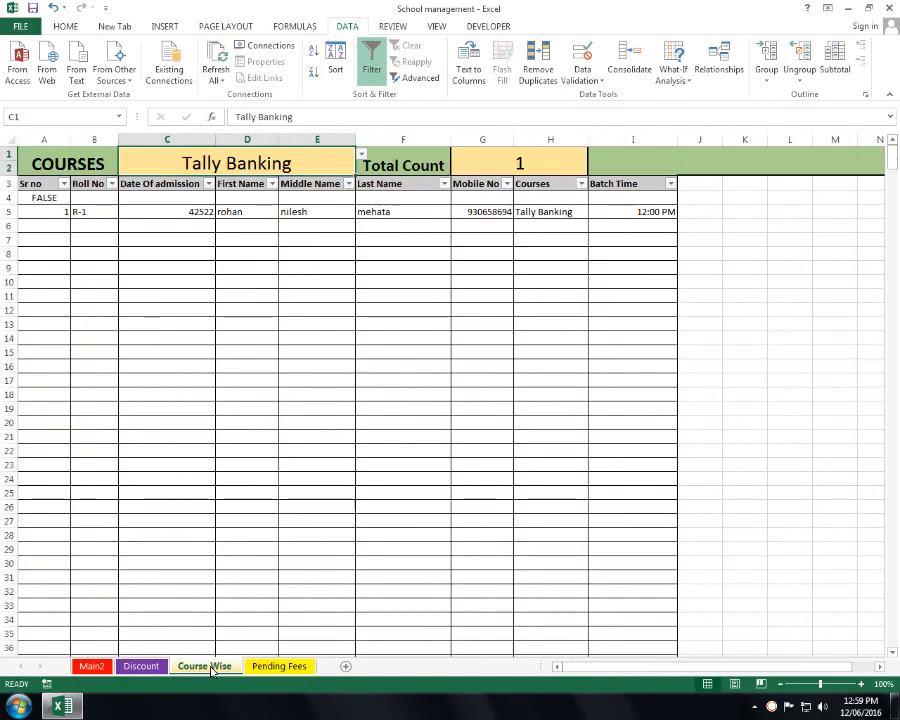
click(280, 667)
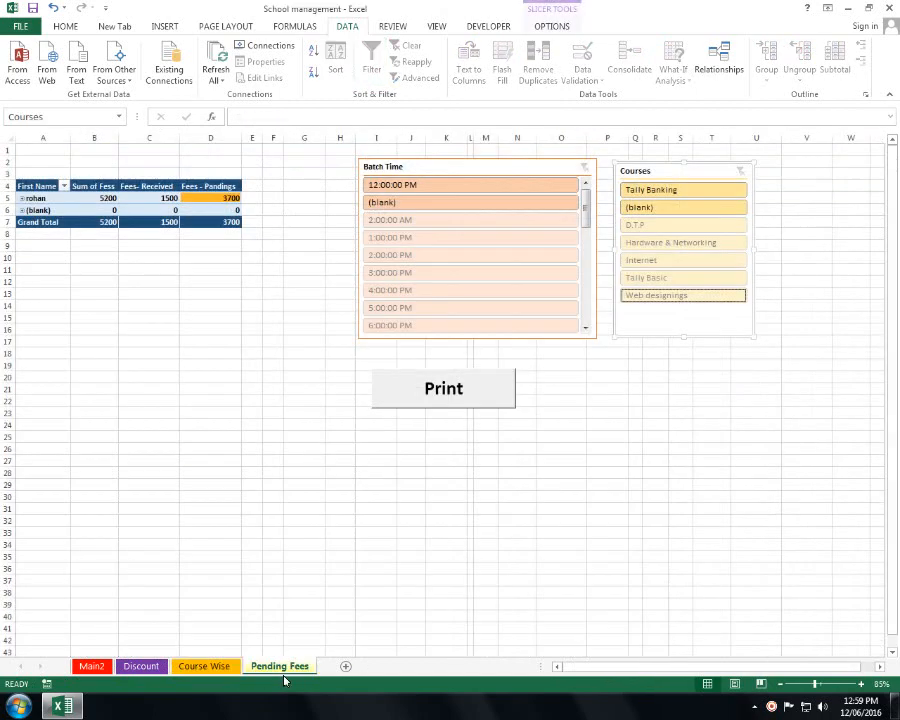
click(216, 62)
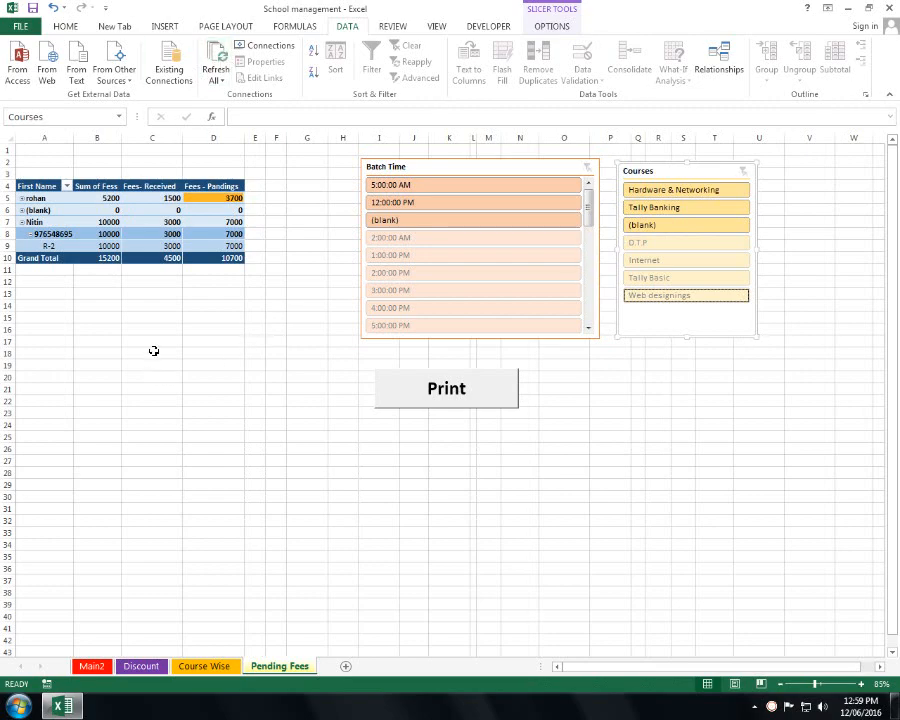
click(22, 223)
click(20, 268)
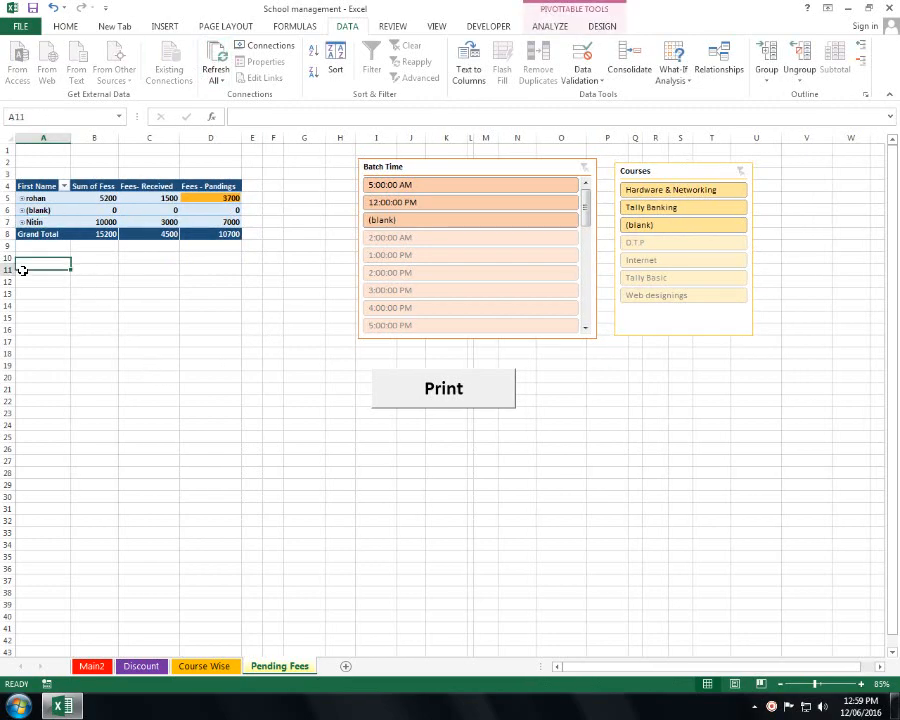
scroll(230, 320, up, 1)
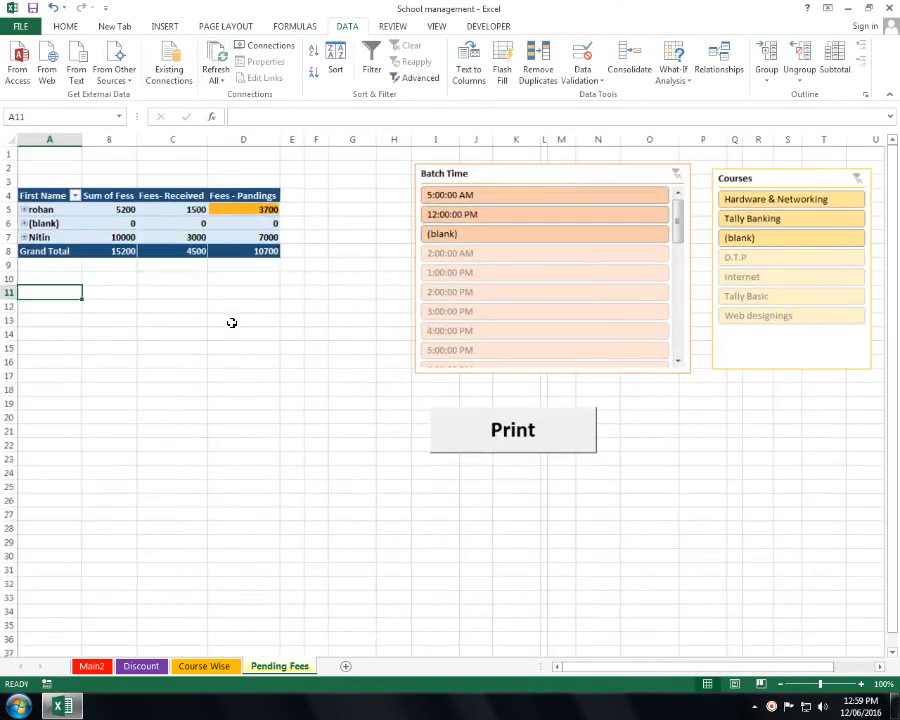
click(296, 365)
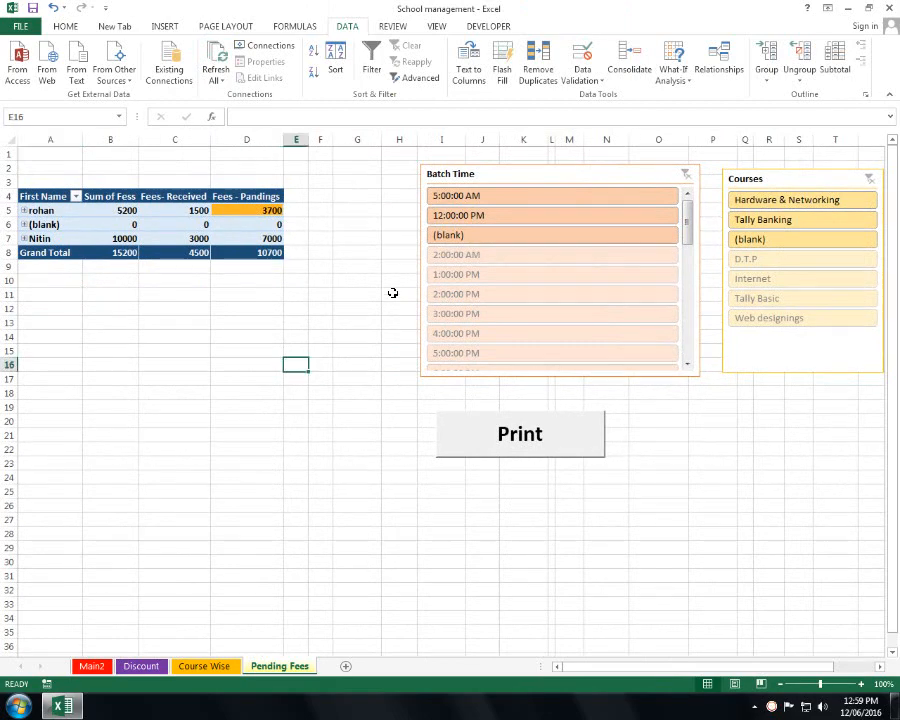
click(866, 178)
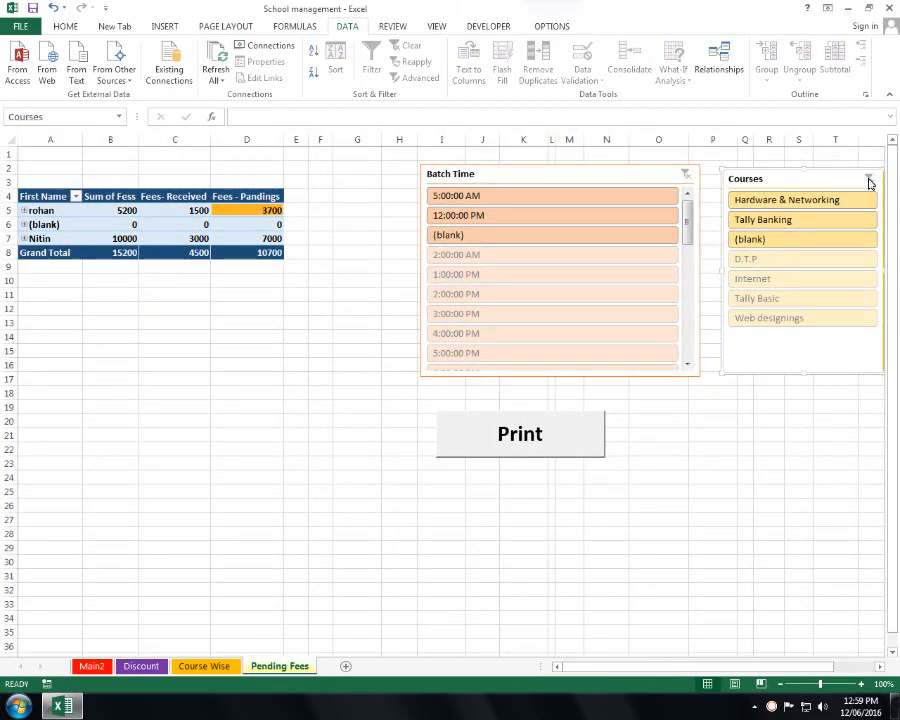
ctrl+click(771, 316)
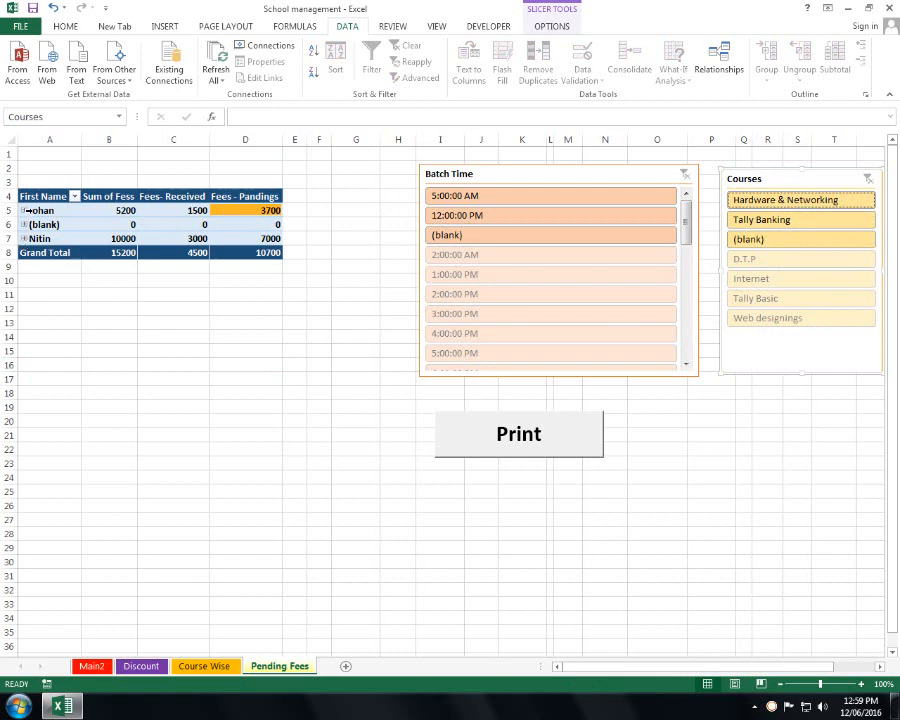
click(245, 241)
click(252, 207)
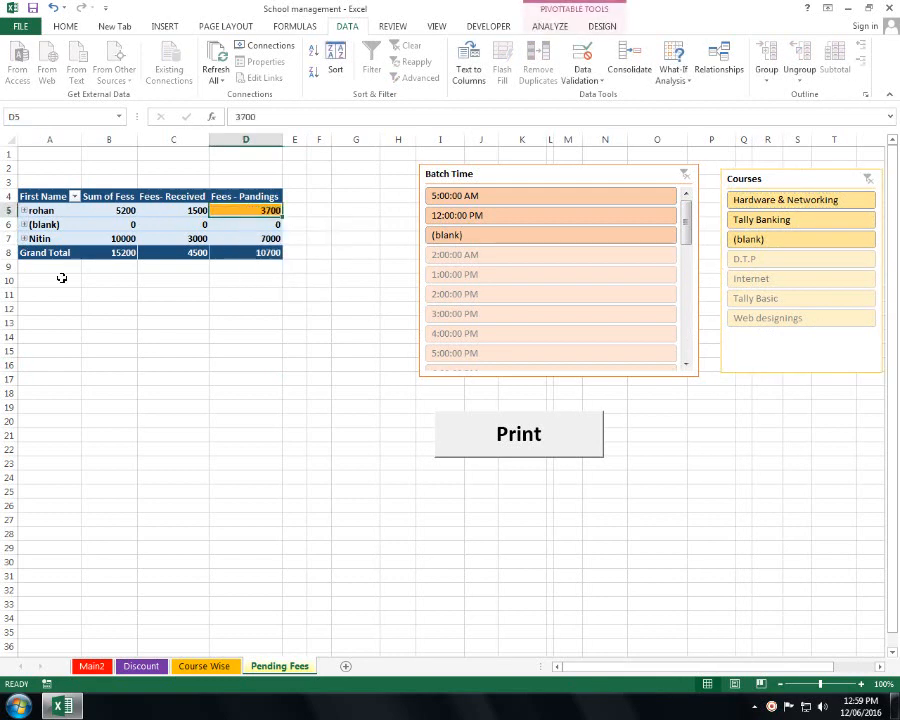
click(25, 239)
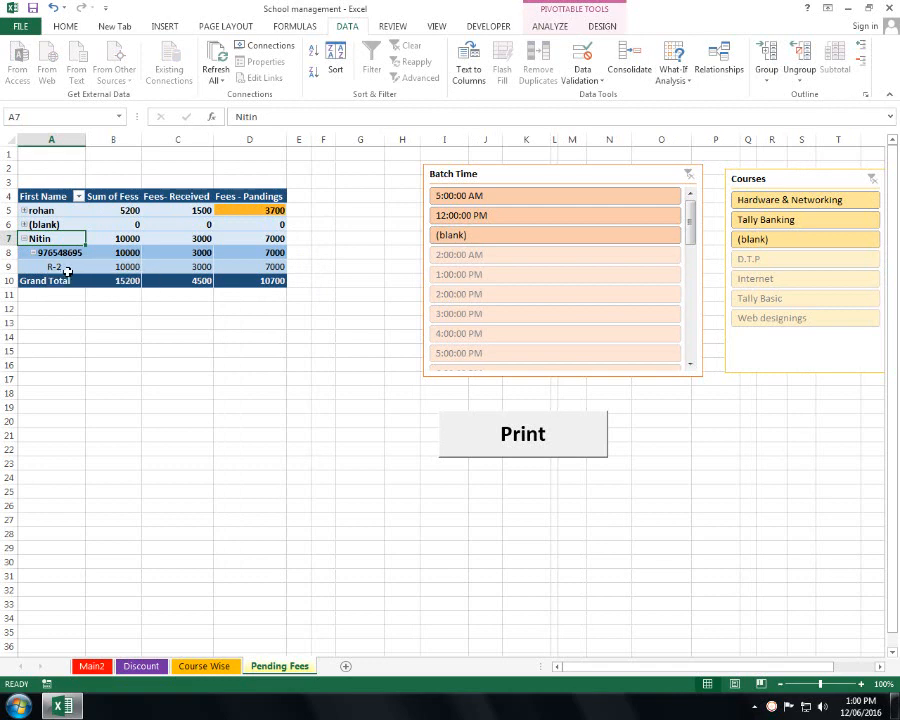
mouse_move(187, 260)
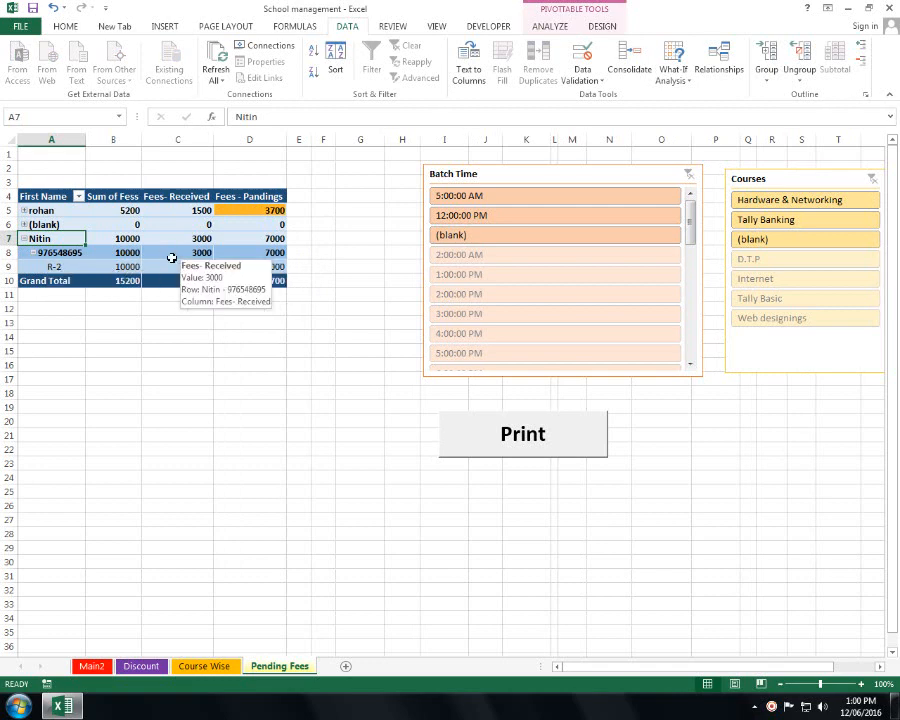
click(23, 239)
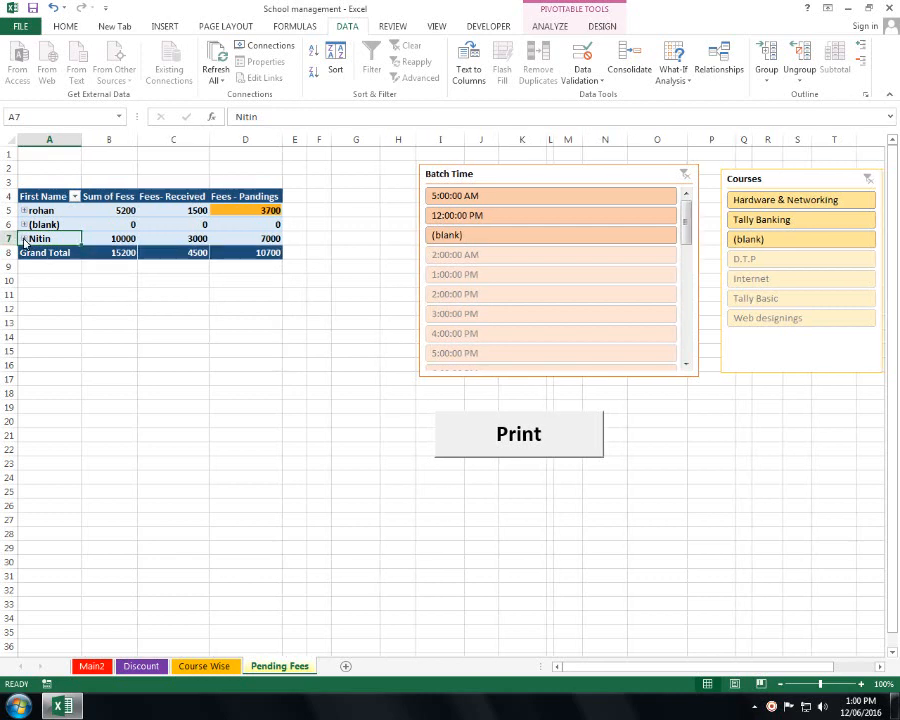
click(23, 238)
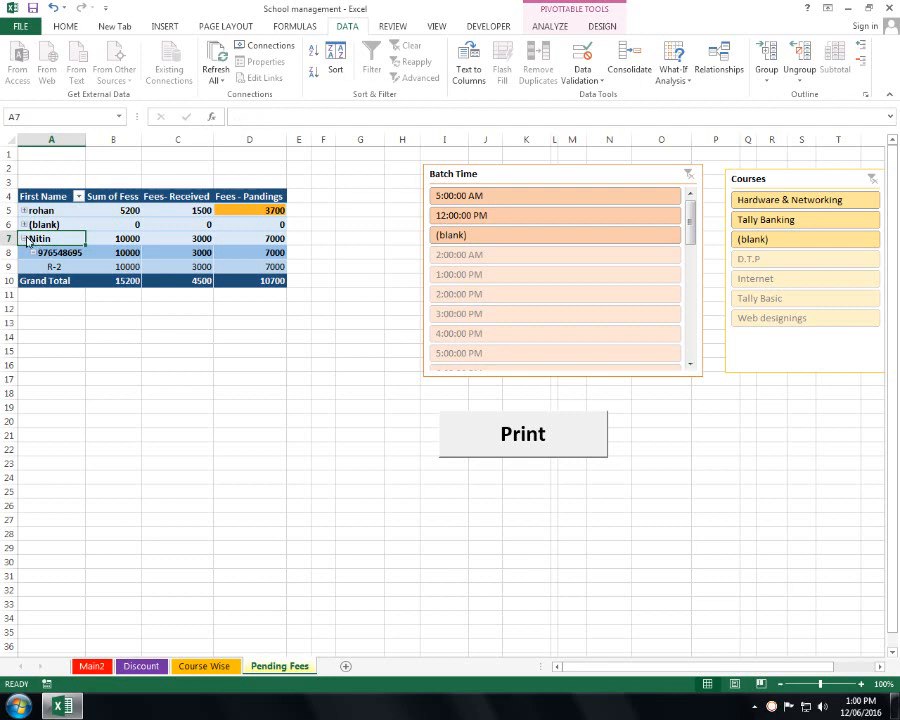
click(24, 238)
click(24, 210)
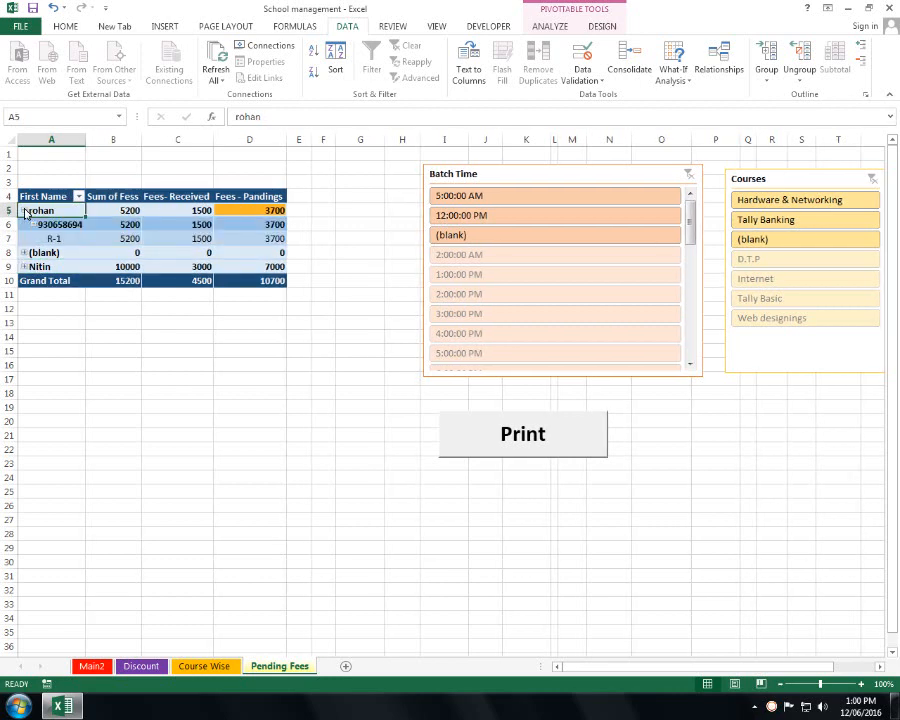
click(24, 210)
click(24, 210)
click(24, 210)
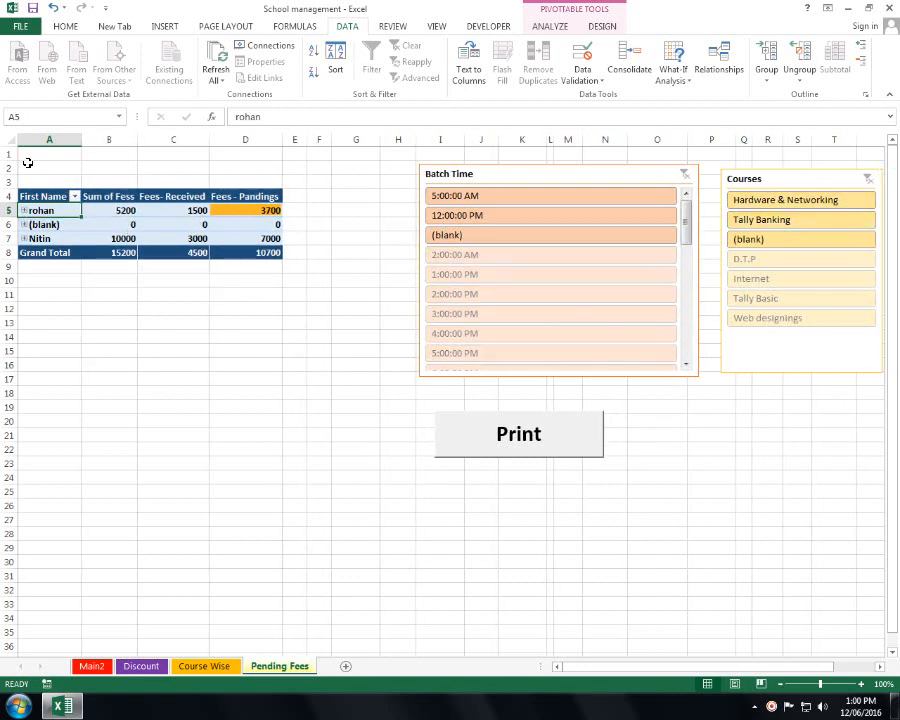
- Select pivot range A2:D15, print it to OneNote 2013, and bring OneNote forward
drag(28, 162, 275, 354)
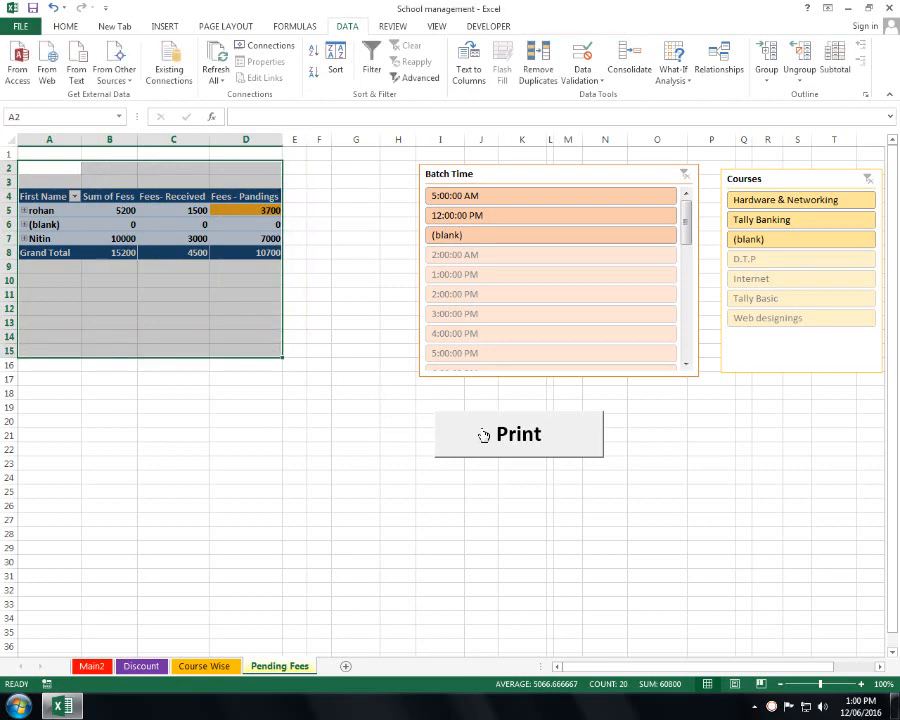
click(508, 440)
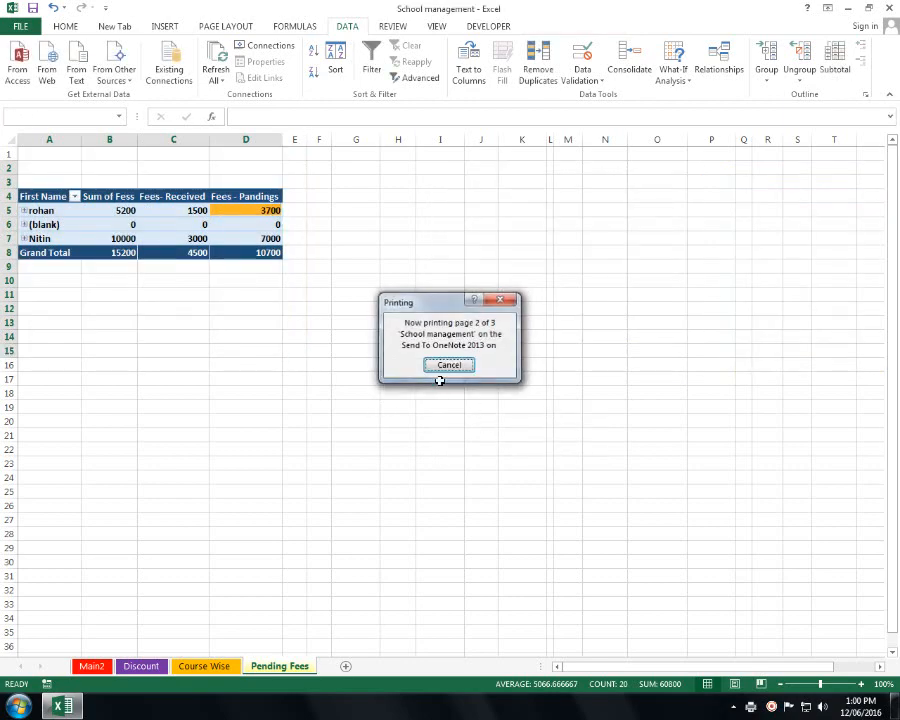
click(437, 372)
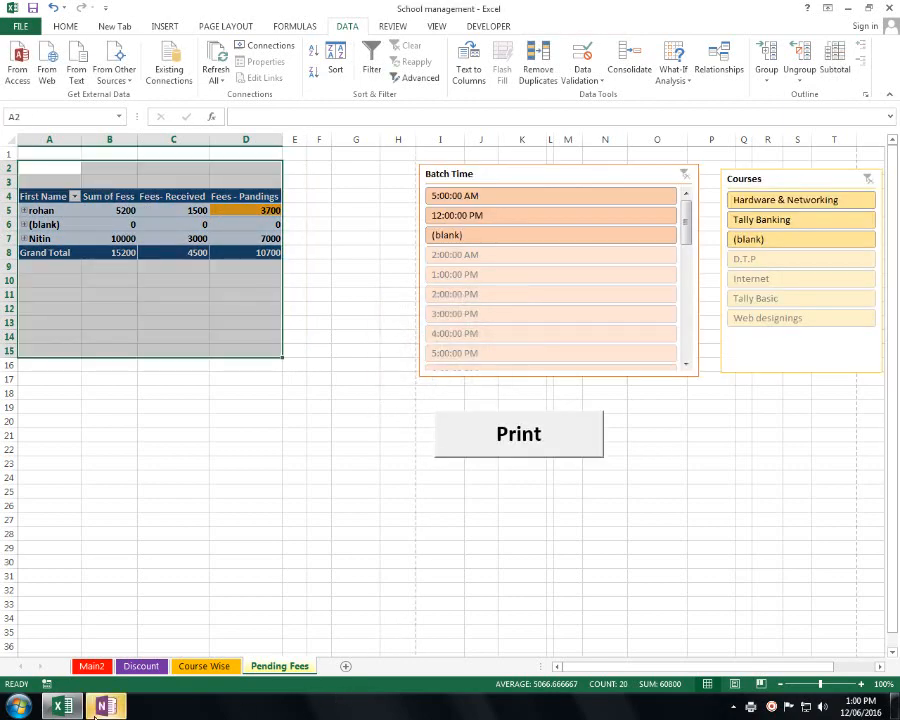
click(97, 707)
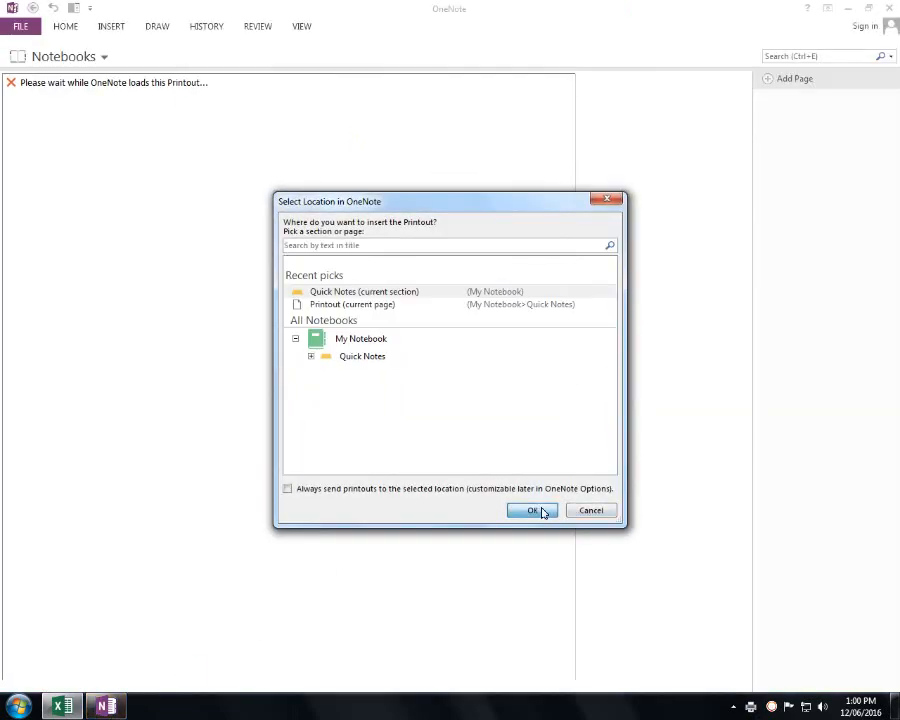
- Place the printout in Quick Notes, scroll through the new Printout page, and close OneNote
click(538, 511)
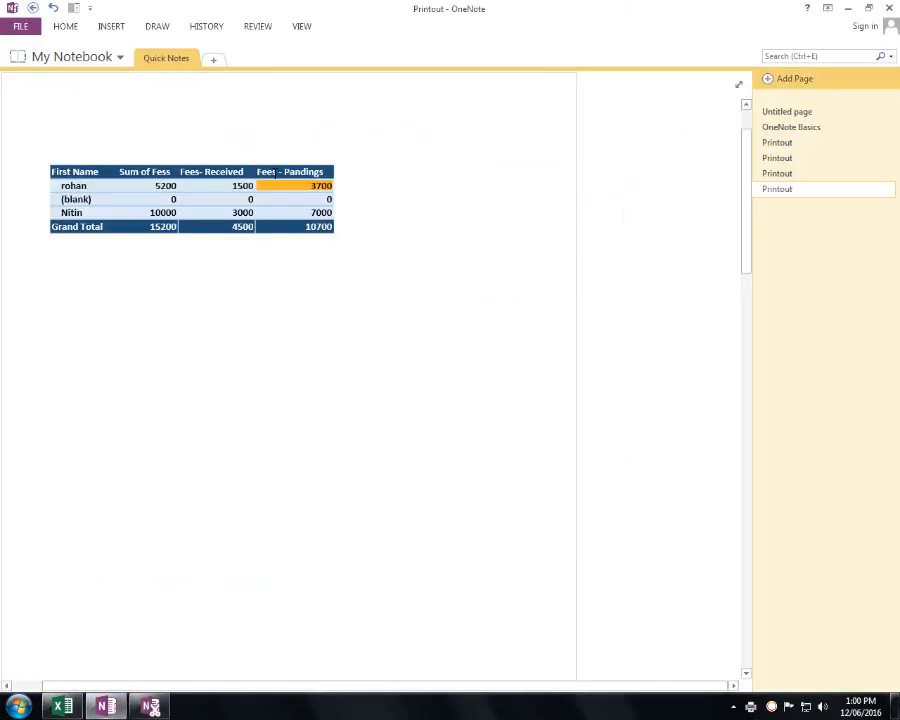
scroll(218, 202, up, 2)
scroll(177, 293, up, 4)
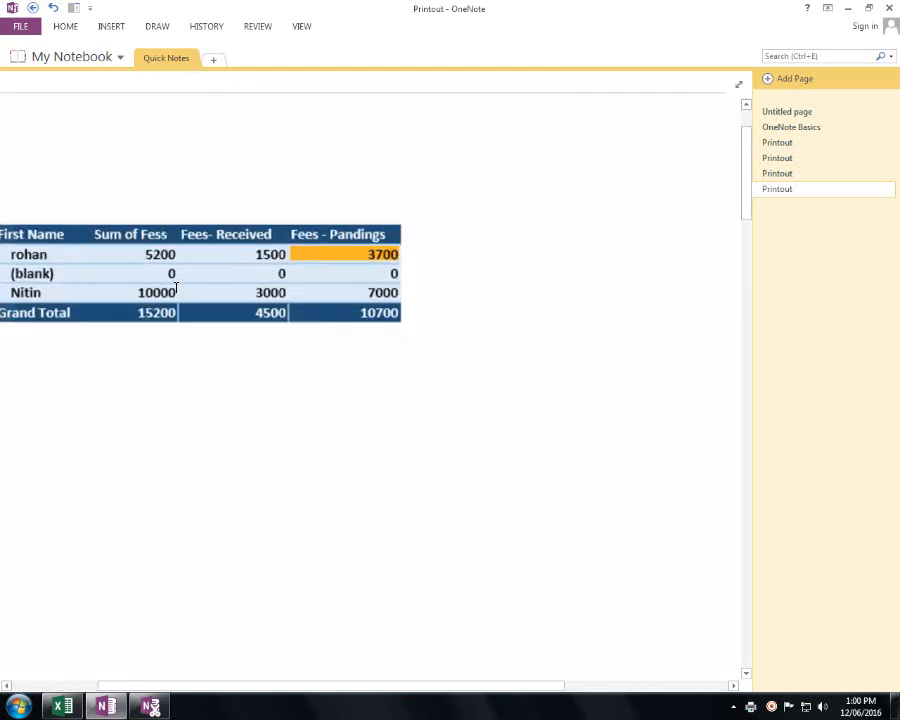
scroll(100, 247, down, 5)
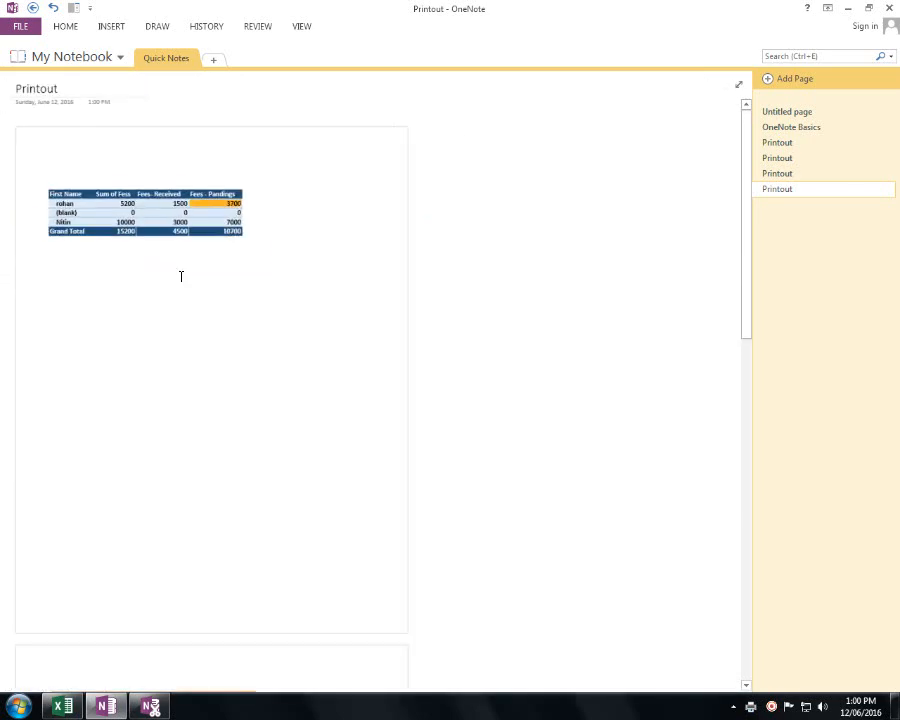
click(889, 8)
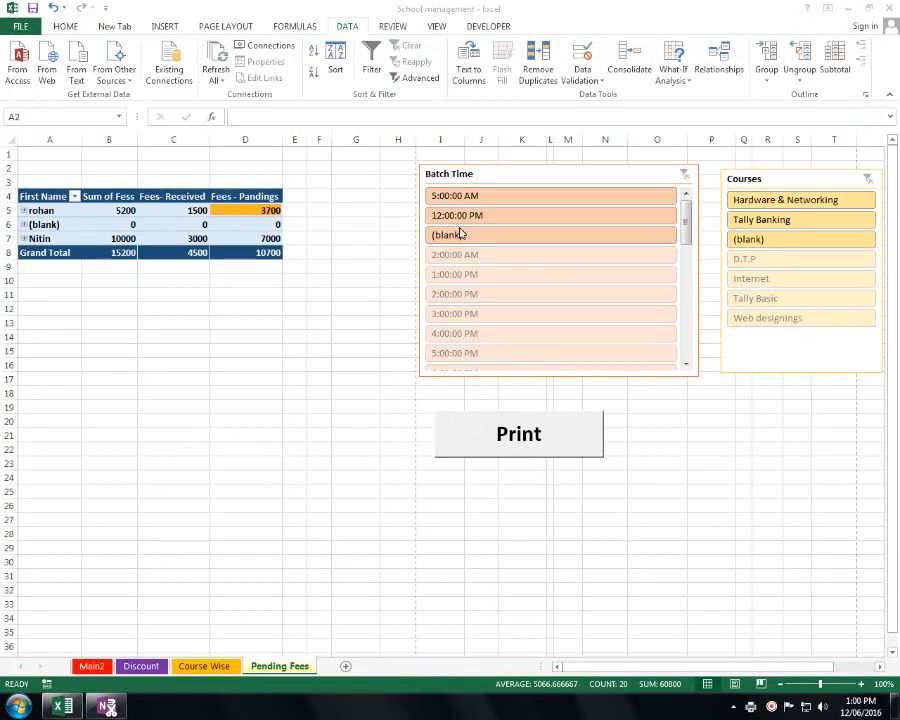
- Refresh the pivot, try the 8:00, 6:00 and 5:00:00 AM batch filters, then clear them
click(214, 62)
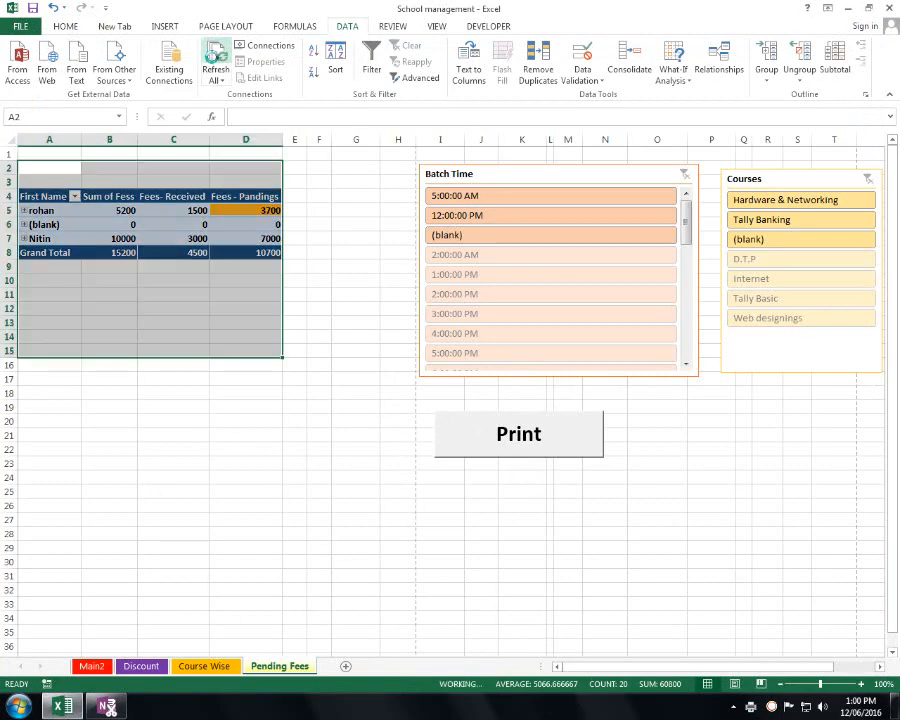
click(318, 419)
drag(688, 218, 698, 342)
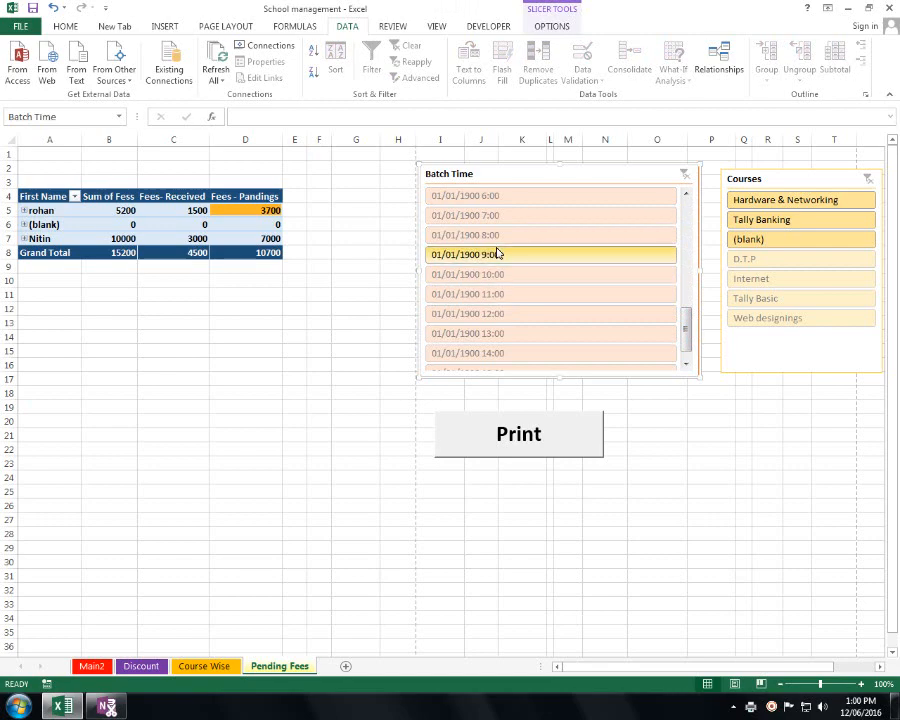
click(498, 236)
click(514, 198)
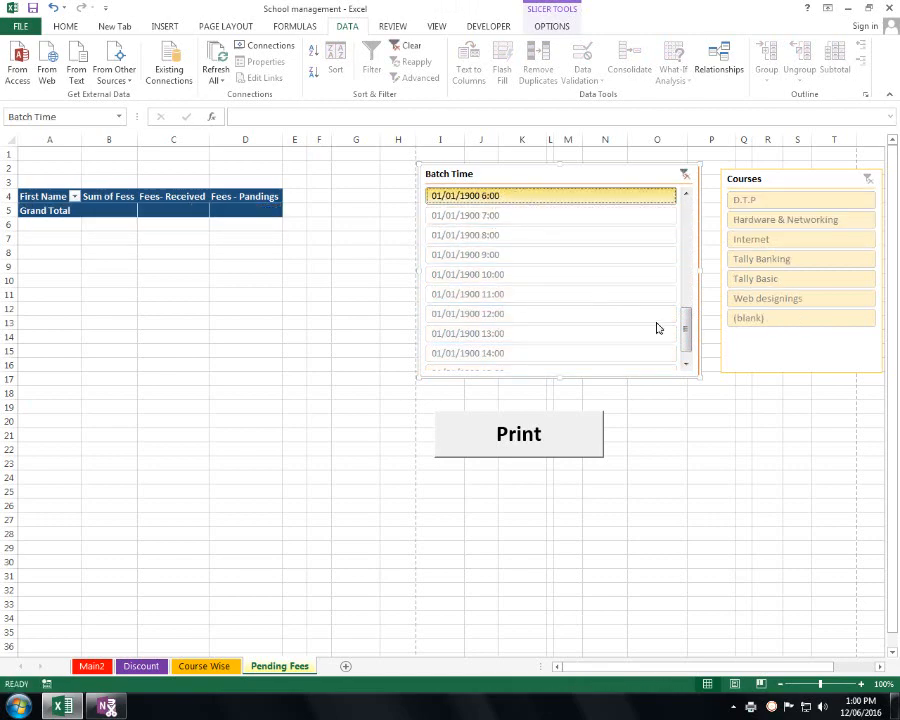
drag(688, 325, 695, 200)
click(484, 197)
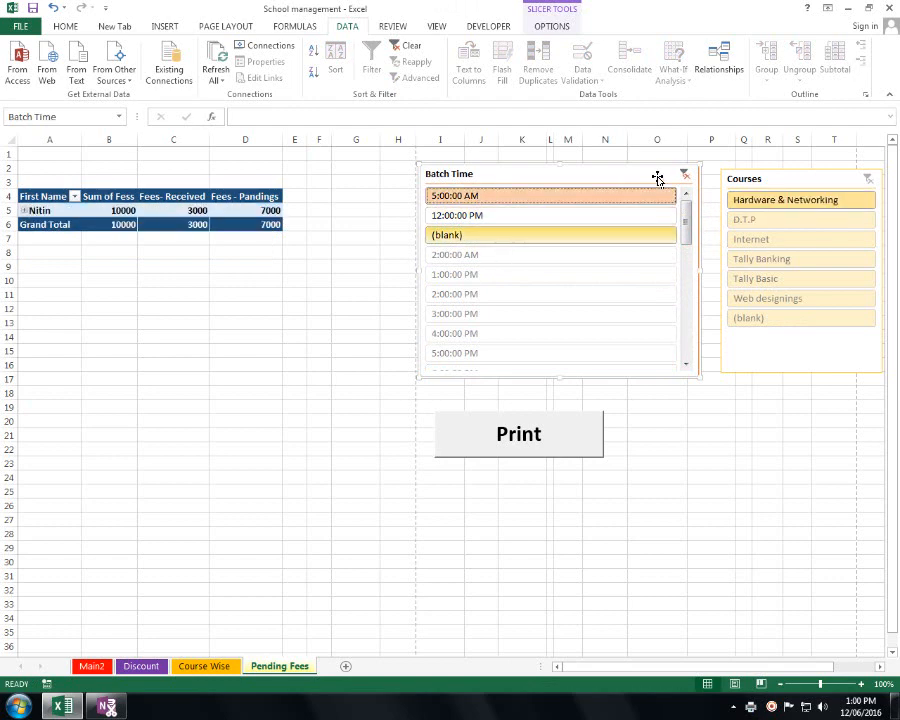
click(684, 176)
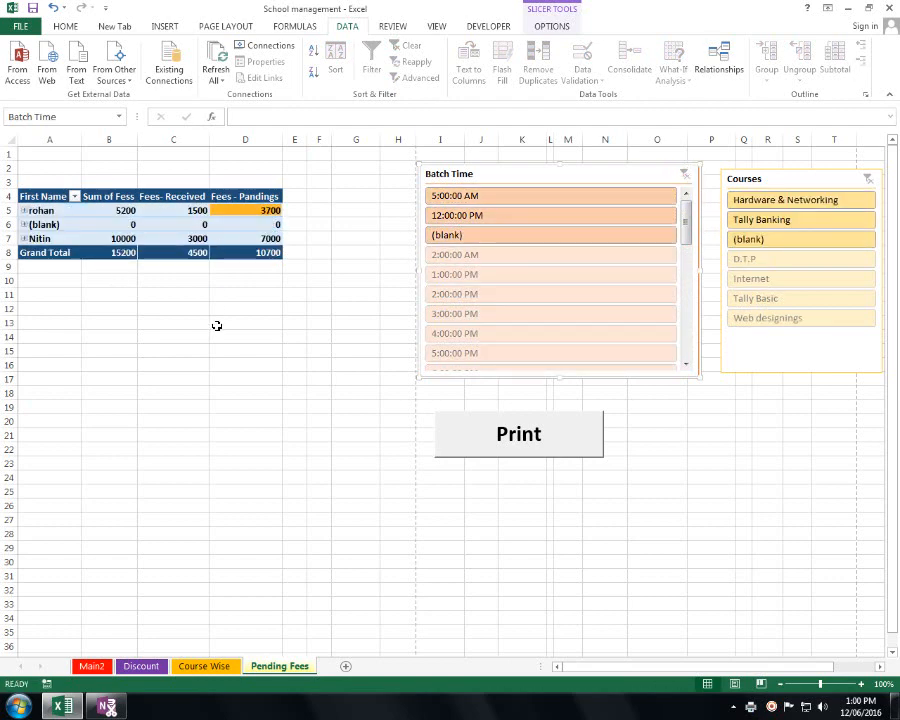
- Try the 5:00:00 PM and 5:00:00 AM batches, clear the filter, then visit Course Wise and Discount
click(290, 405)
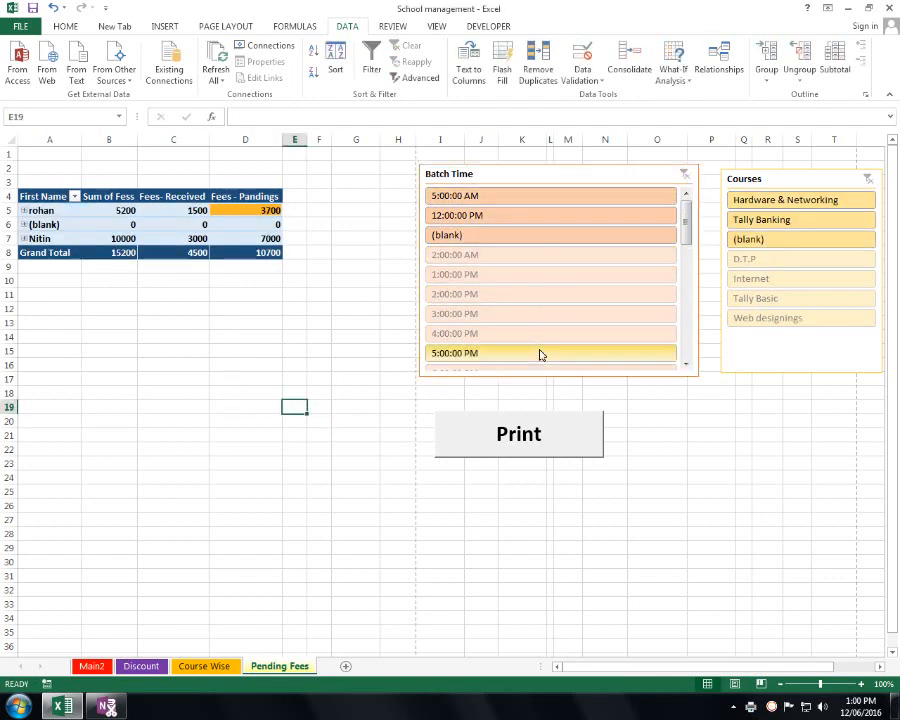
click(538, 352)
click(560, 197)
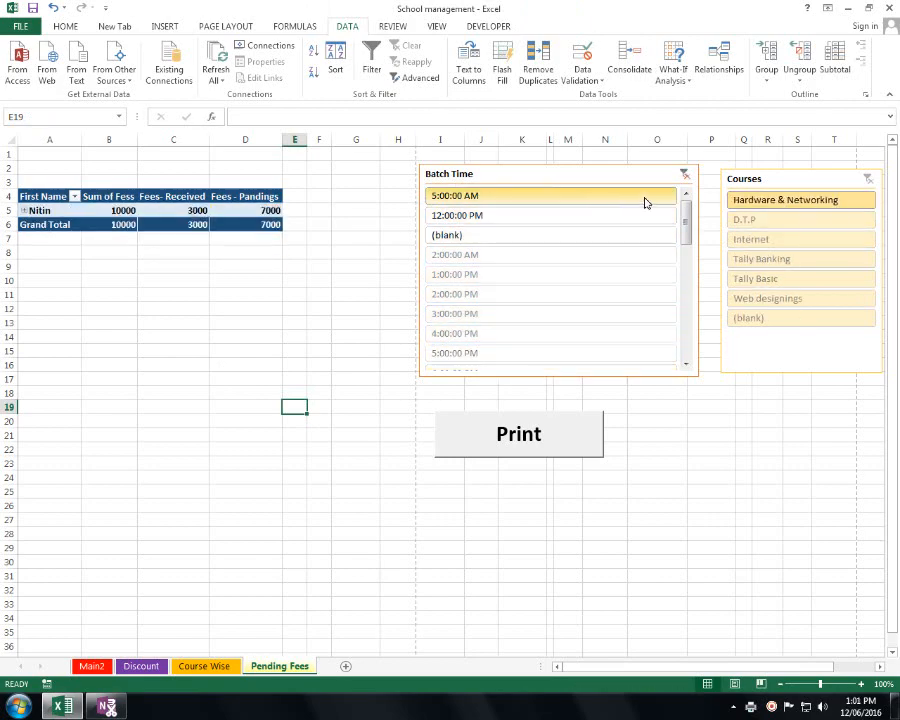
click(686, 177)
click(855, 185)
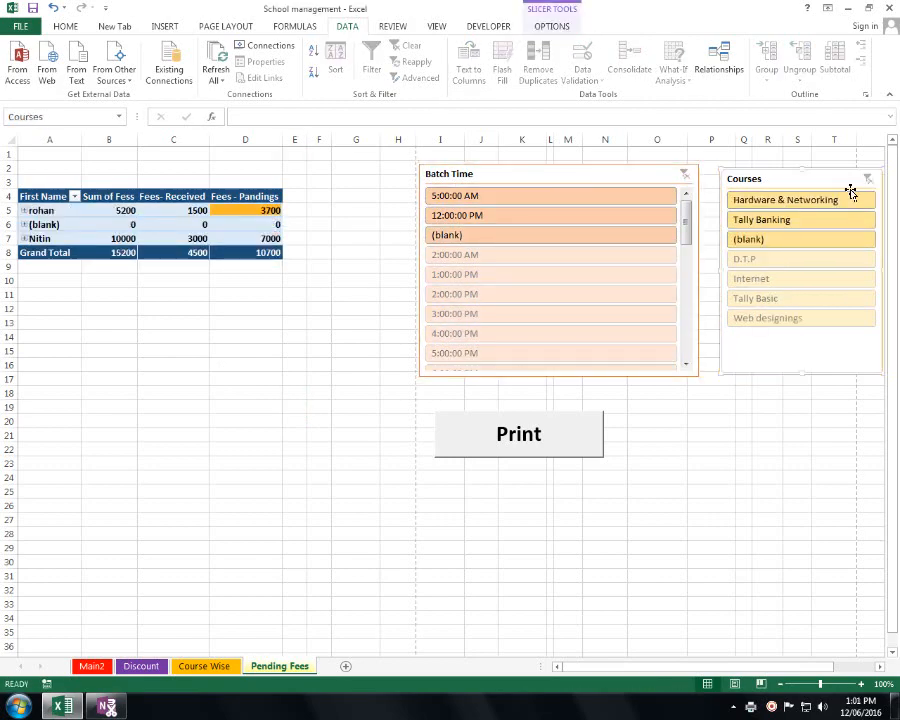
click(222, 666)
click(143, 666)
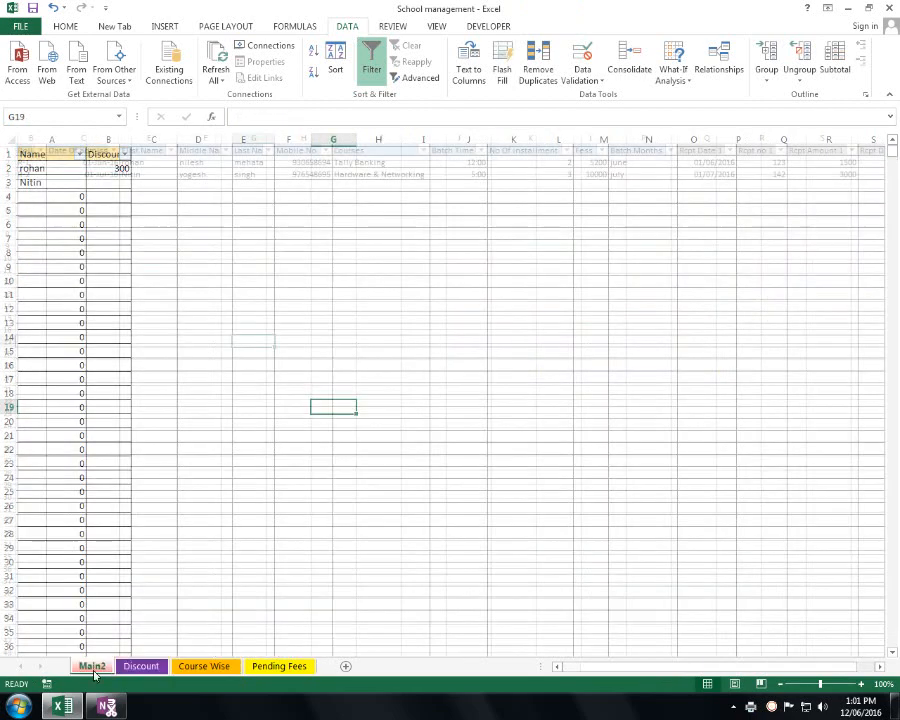
- Return to Main2 and close the remaining OneNote window from the taskbar
click(80, 666)
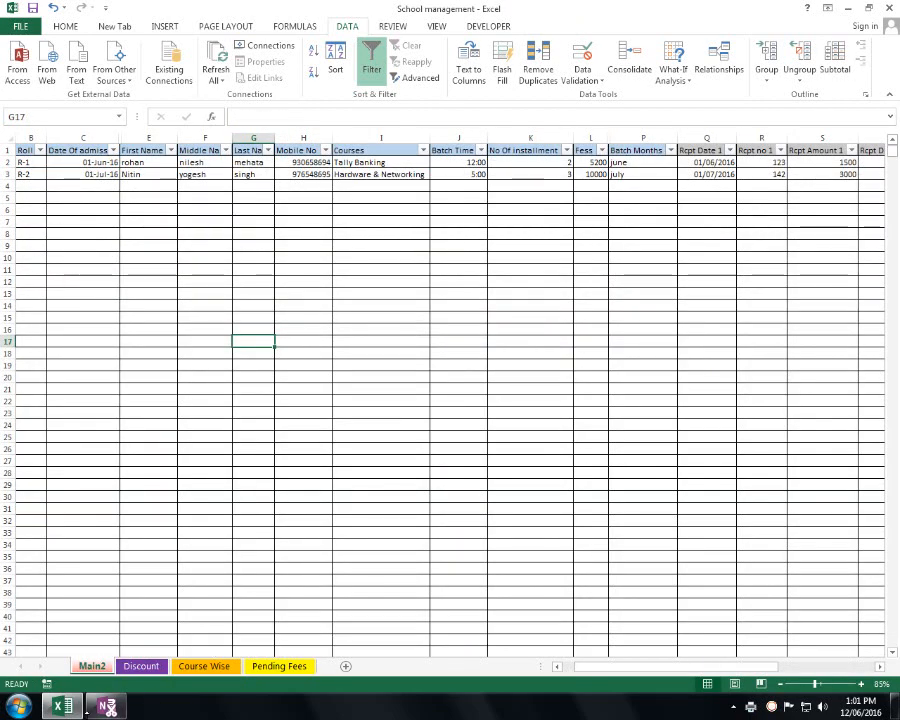
right_click(93, 714)
click(331, 714)
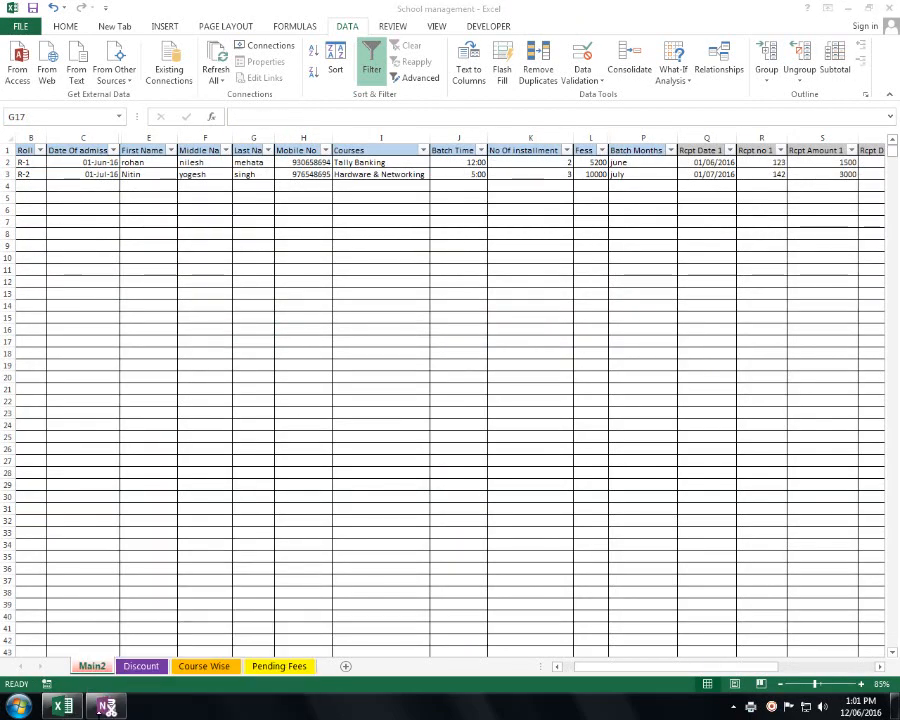
right_click(113, 706)
click(107, 669)
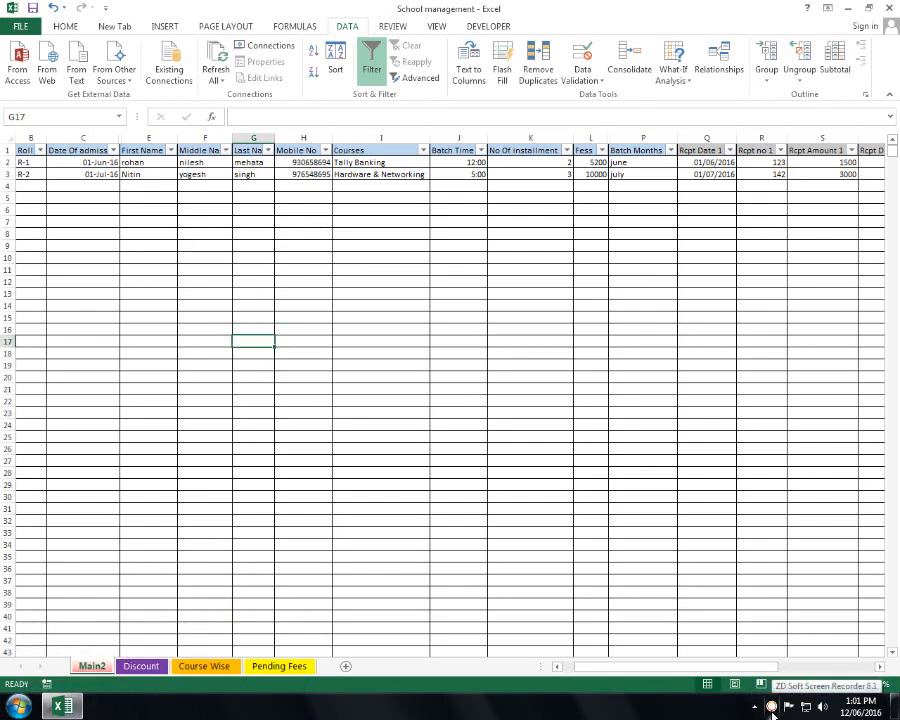
right_click(771, 714)
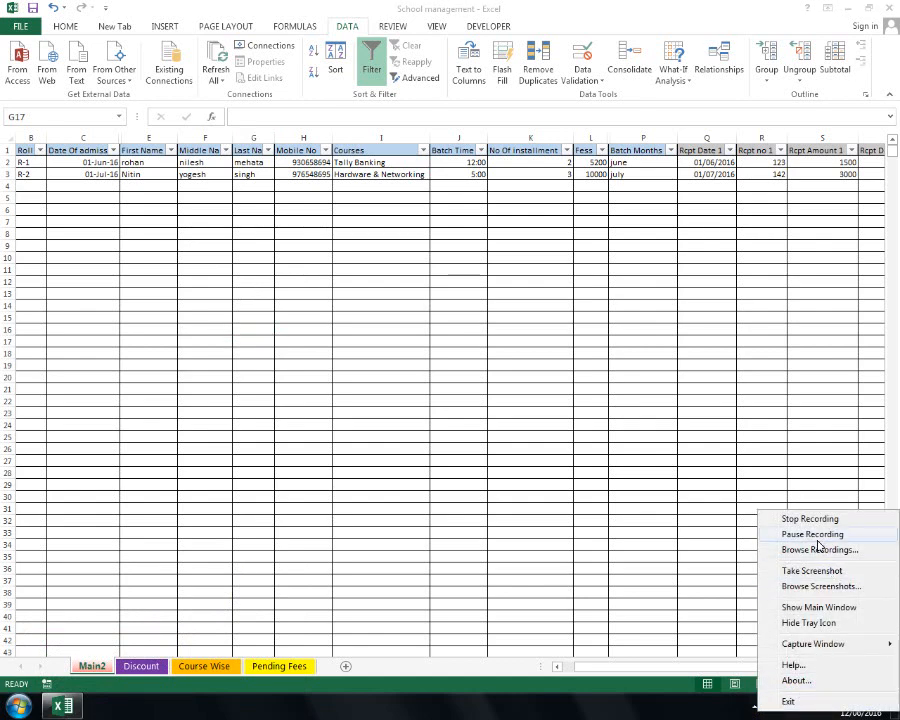